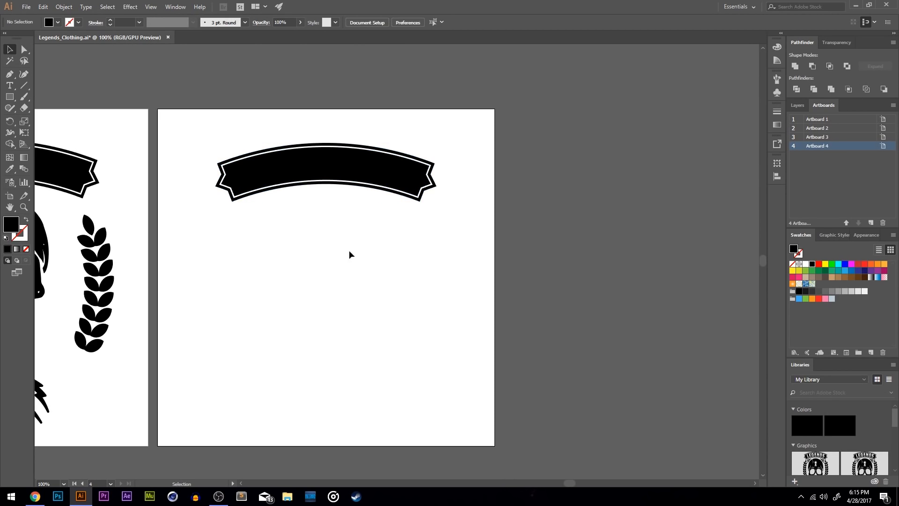
Draw a black rectangle about 5.25 by 1.125 in below the curved banner and centre it horizontally on the artboard
{"action": "key", "text": "z"}
{"action": "left_click", "coordinate": [326, 273]}
{"action": "mouse_move", "coordinate": [327, 273]}
{"action": "left_mouse_down"}
{"action": "mouse_move", "coordinate": [200, 273]}
{"action": "mouse_move", "coordinate": [328, 257]}
{"action": "left_mouse_up"}
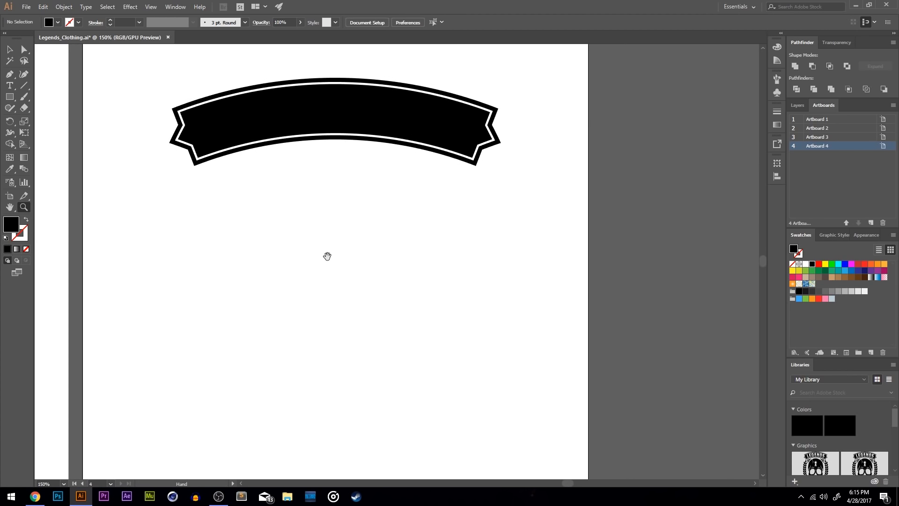
{"action": "left_click", "coordinate": [15, 100]}
{"action": "left_click_drag", "start_coordinate": [179, 269], "coordinate": [487, 339]}
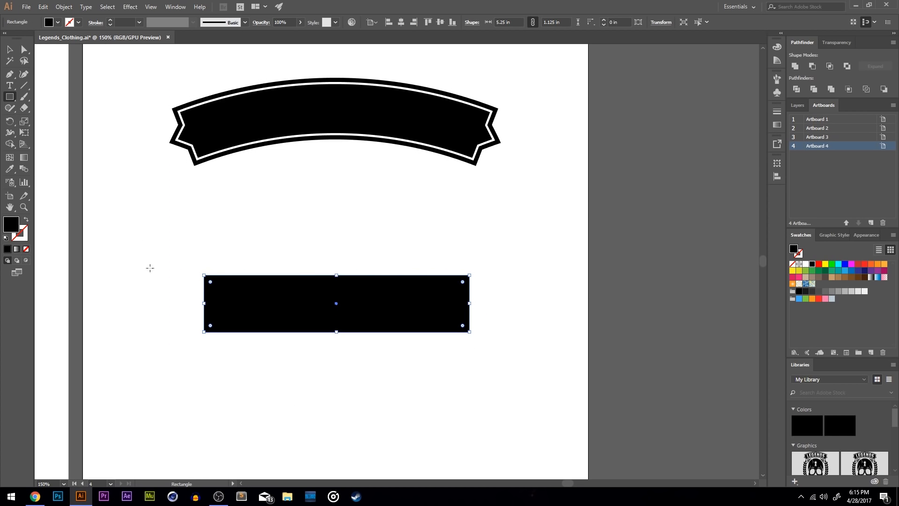
{"action": "left_click", "coordinate": [9, 49]}
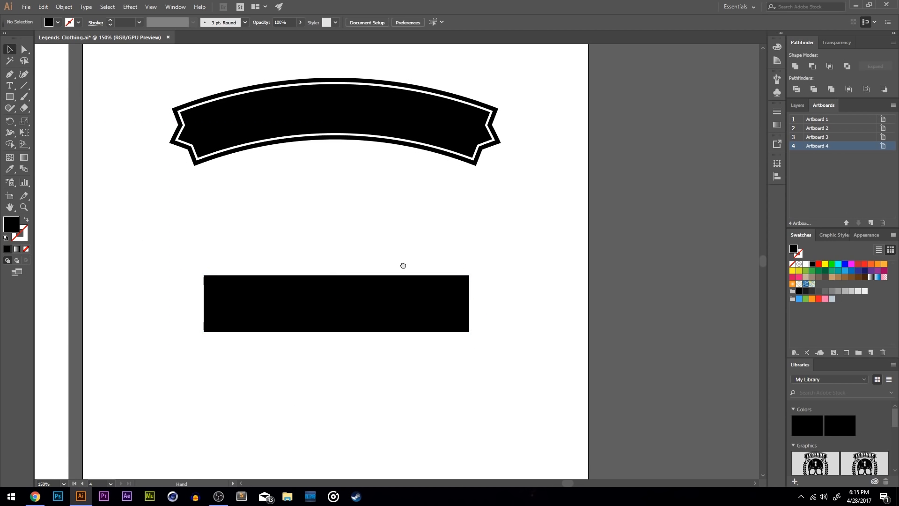
{"action": "left_click_drag", "start_coordinate": [401, 262], "coordinate": [419, 215]}
{"action": "left_click", "coordinate": [401, 22]}
{"action": "left_click", "coordinate": [558, 195]}
Draw a black square about 1.82 in wide near the artboard's lower left corner
{"action": "scroll", "coordinate": [96, 166], "scroll_direction": "left", "scroll_amount": 3}
{"action": "scroll", "coordinate": [97, 166], "scroll_direction": "down", "scroll_amount": 1}
{"action": "key", "text": "m"}
{"action": "left_click_drag", "start_coordinate": [198, 336], "coordinate": [290, 428]}
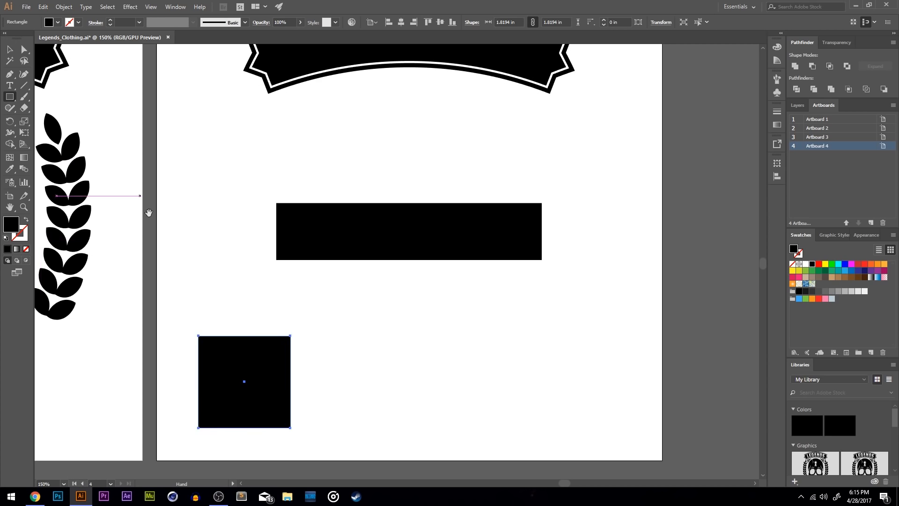
Rotate the square 45° into a diamond and move it under the middle of the black rectangle
{"action": "key", "text": "v"}
{"action": "left_click_drag", "start_coordinate": [296, 311], "coordinate": [309, 267]}
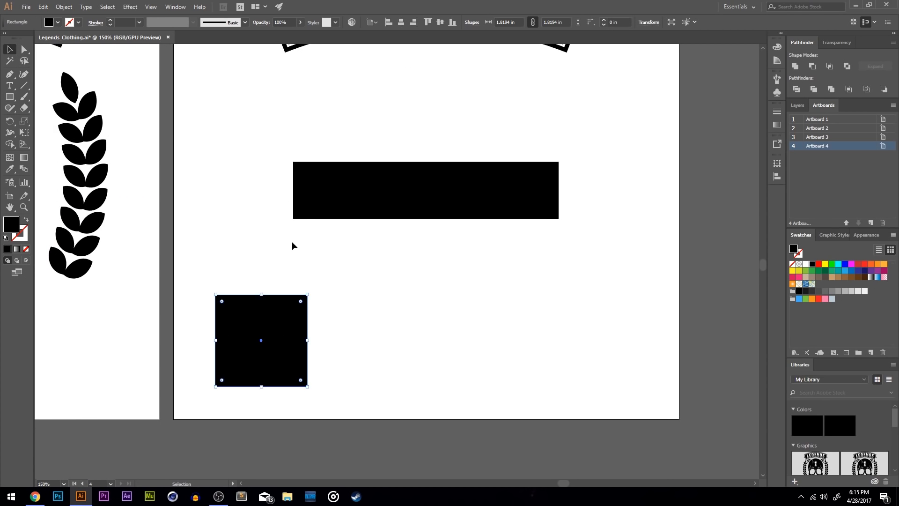
{"action": "scroll", "coordinate": [293, 247], "scroll_direction": "up", "scroll_amount": 3}
{"action": "scroll", "coordinate": [294, 247], "scroll_direction": "right", "scroll_amount": 1}
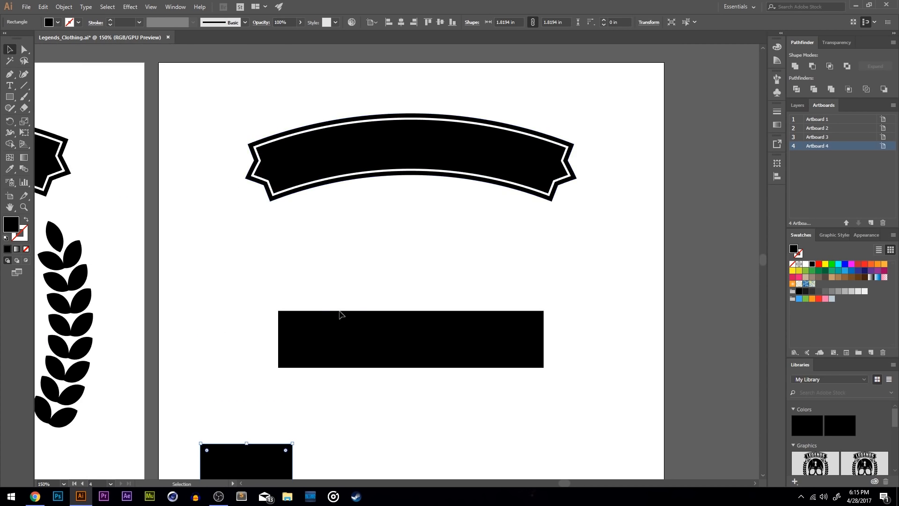
{"action": "scroll", "coordinate": [321, 279], "scroll_direction": "down", "scroll_amount": 4}
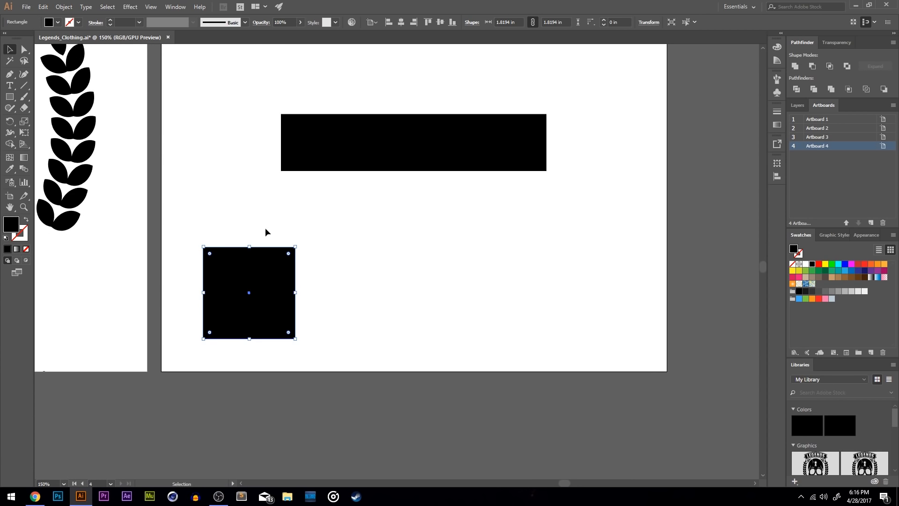
{"action": "left_click_drag", "start_coordinate": [295, 243], "coordinate": [330, 268]}
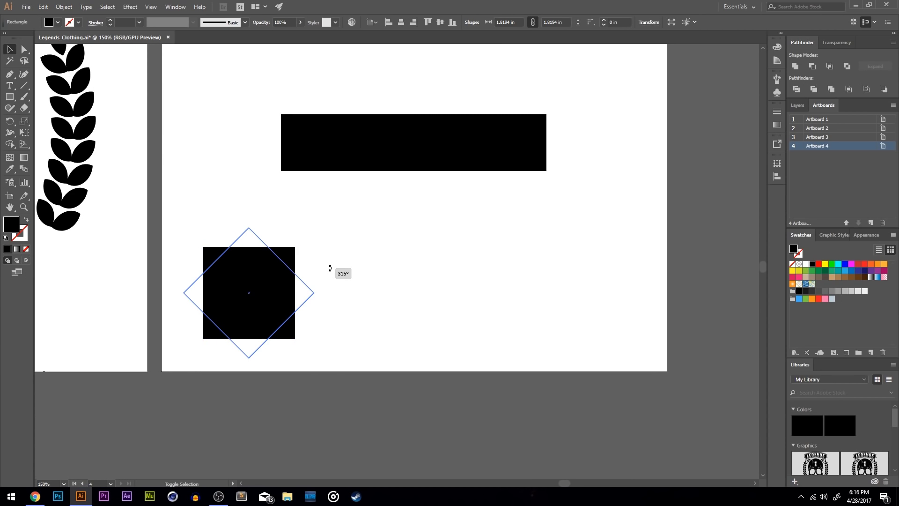
{"action": "left_click_drag", "start_coordinate": [330, 268], "coordinate": [465, 294]}
{"action": "left_click", "coordinate": [532, 288]}
{"action": "left_click_drag", "start_coordinate": [532, 288], "coordinate": [455, 284]}
{"action": "left_click_drag", "start_coordinate": [387, 291], "coordinate": [375, 277]}
{"action": "left_click", "coordinate": [456, 288]}
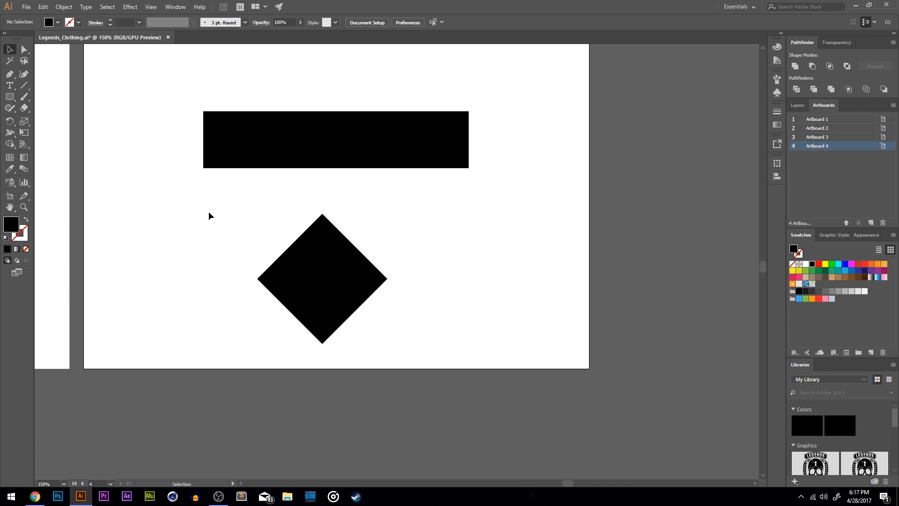
Draw a rectangle about 4.17 by 2.65 in over the diamond, leaving only its upper tip uncovered
{"action": "left_click", "coordinate": [7, 98]}
{"action": "left_click_drag", "start_coordinate": [226, 240], "coordinate": [436, 374]}
{"action": "key", "text": "v"}
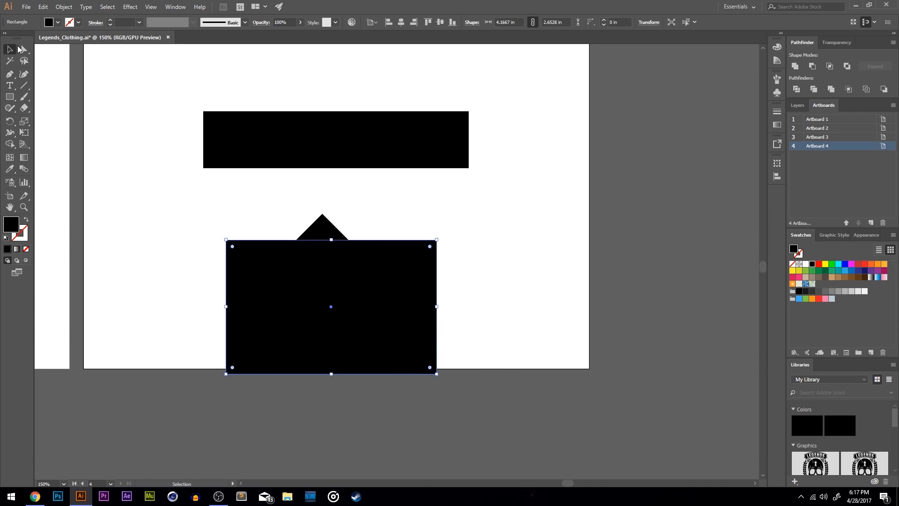
Fill the covering rectangle with red and shift it so it is horizontally centred on the diamond
{"action": "left_click", "coordinate": [56, 23]}
{"action": "left_click", "coordinate": [31, 39]}
{"action": "left_click", "coordinate": [517, 246]}
{"action": "left_click", "coordinate": [517, 246]}
{"action": "left_click", "coordinate": [406, 280]}
{"action": "left_click_drag", "start_coordinate": [380, 267], "coordinate": [372, 266]}
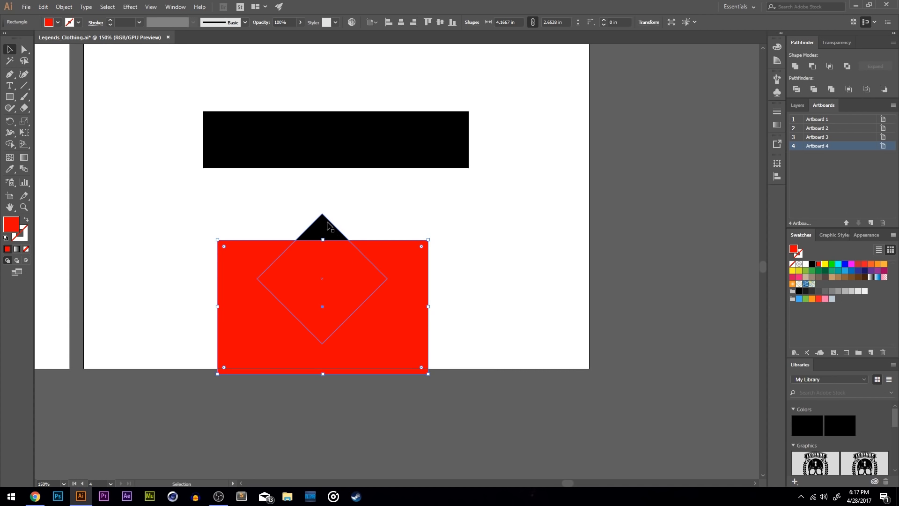
Subtract the red rectangle from the diamond with Minus Front so only the small top triangle is left
{"action": "left_click_drag", "start_coordinate": [433, 204], "coordinate": [190, 368]}
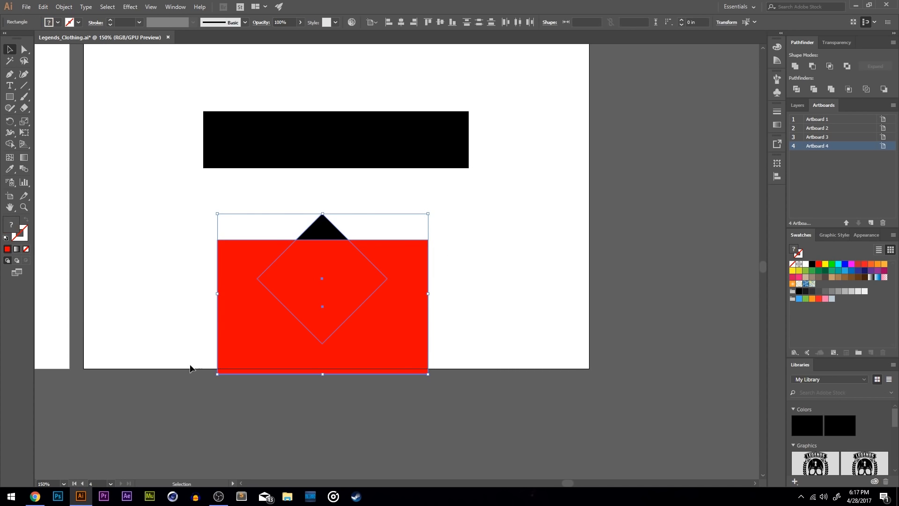
{"action": "left_click", "coordinate": [812, 67]}
{"action": "left_click", "coordinate": [555, 211]}
Rotate the small triangle to point left and place it overlapping the left end of the black rectangle
{"action": "left_click_drag", "start_coordinate": [251, 258], "coordinate": [271, 329]}
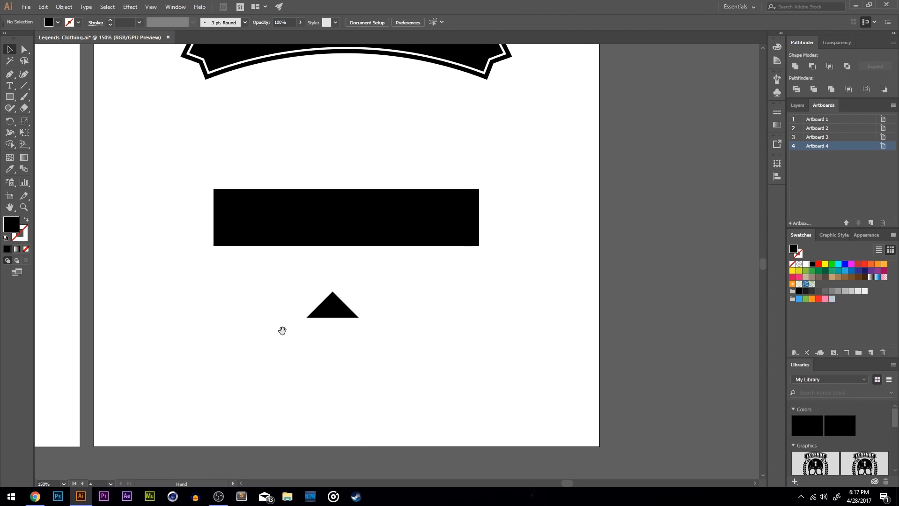
{"action": "left_click", "coordinate": [341, 311]}
{"action": "left_click_drag", "start_coordinate": [361, 306], "coordinate": [321, 273]}
{"action": "left_click", "coordinate": [378, 328]}
{"action": "left_click_drag", "start_coordinate": [379, 327], "coordinate": [416, 295]}
{"action": "left_click_drag", "start_coordinate": [379, 262], "coordinate": [260, 172]}
{"action": "left_click", "coordinate": [261, 220]}
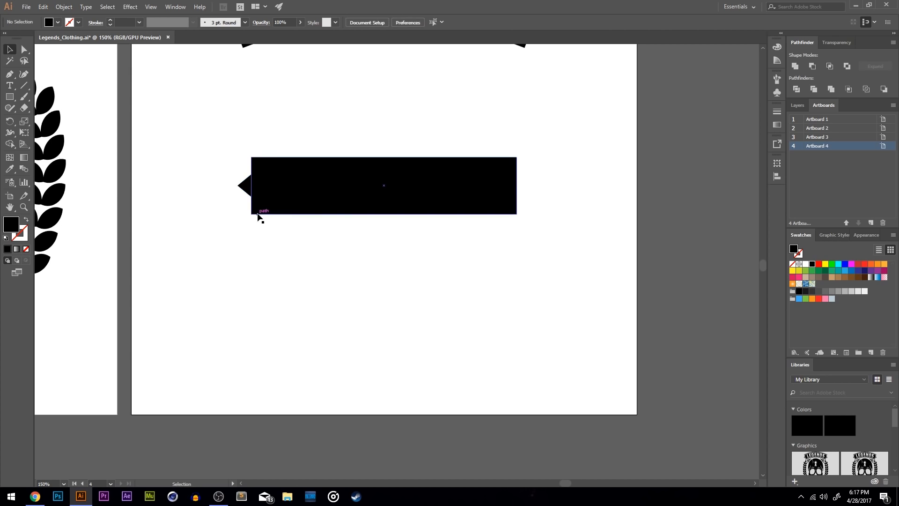
{"action": "scroll", "coordinate": [260, 231], "scroll_direction": "up", "scroll_amount": 1}
{"action": "left_click_drag", "start_coordinate": [253, 218], "coordinate": [251, 219]}
Align the vertical centres of the triangle and the black rectangle to each other
{"action": "left_click_drag", "start_coordinate": [298, 268], "coordinate": [244, 205]}
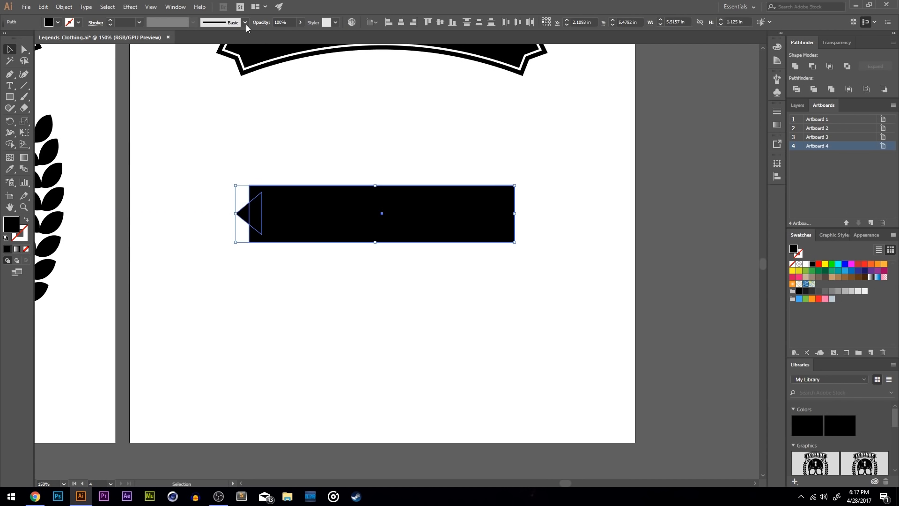
{"action": "left_click", "coordinate": [372, 22]}
{"action": "left_click", "coordinate": [378, 33]}
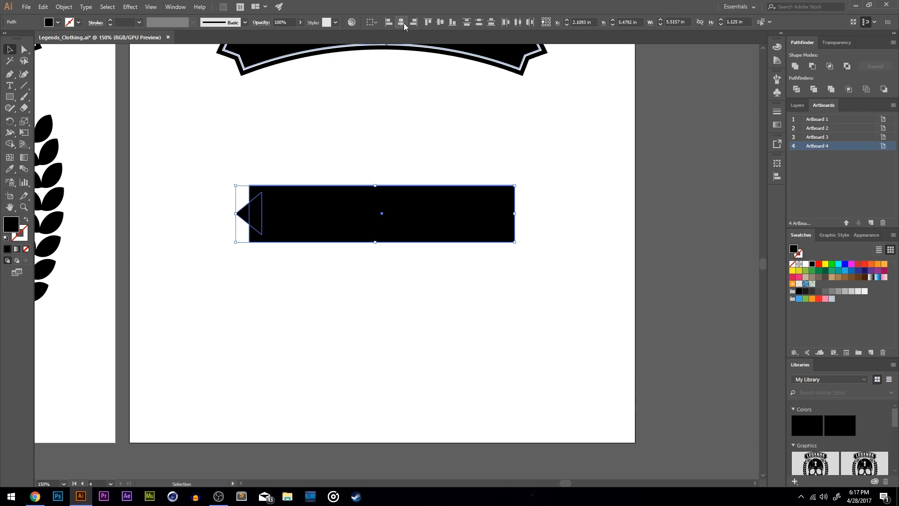
{"action": "left_click", "coordinate": [440, 22]}
{"action": "left_click", "coordinate": [347, 162]}
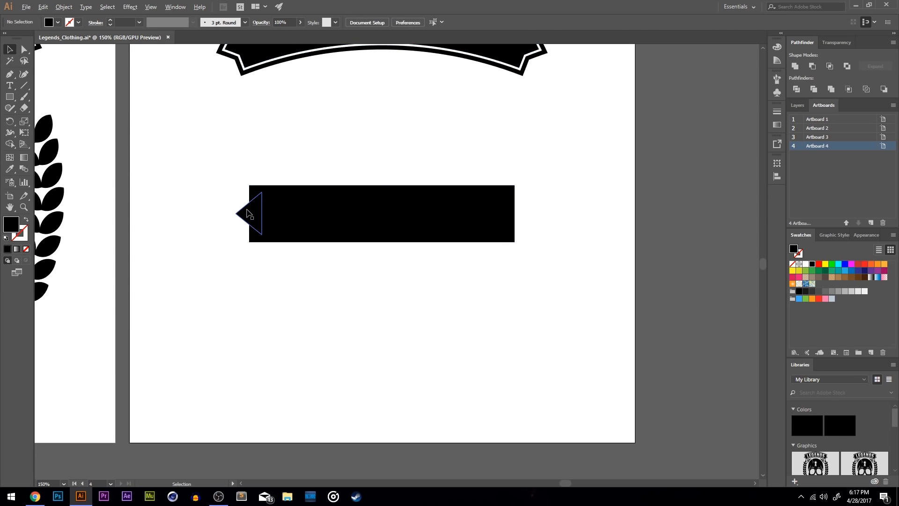
Copy the left triangle to the rectangle's right end and reflect the copy across the vertical axis
{"action": "left_click_drag", "start_coordinate": [248, 214], "coordinate": [517, 208]}
{"action": "right_click", "coordinate": [518, 208]}
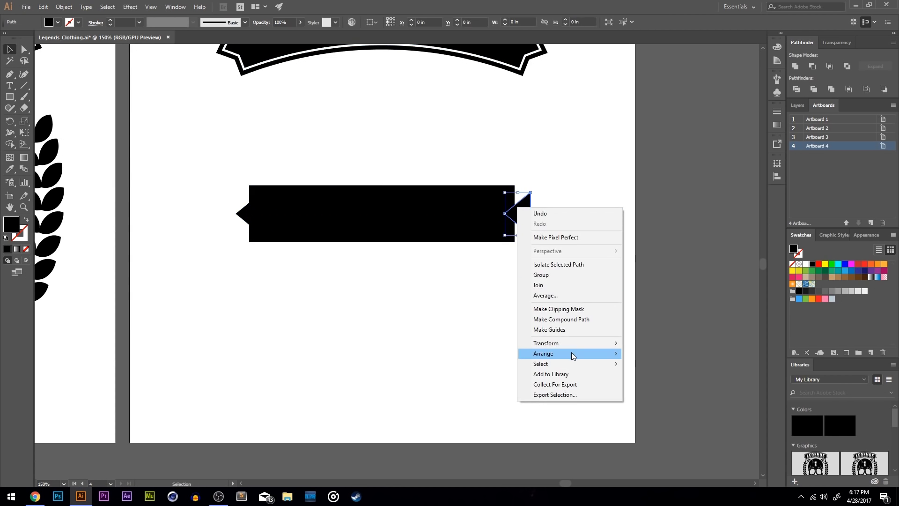
{"action": "mouse_move", "coordinate": [570, 350]}
{"action": "left_click", "coordinate": [445, 377]}
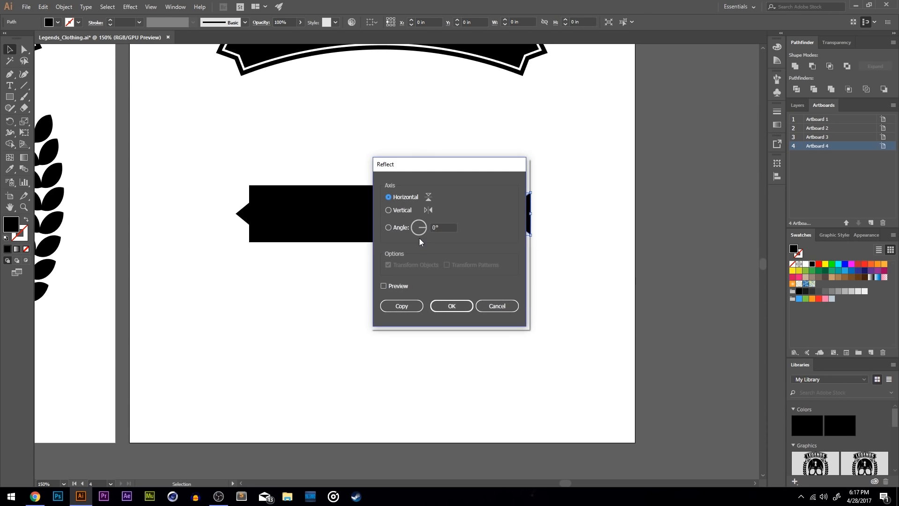
{"action": "left_click", "coordinate": [403, 210]}
{"action": "left_click", "coordinate": [452, 305]}
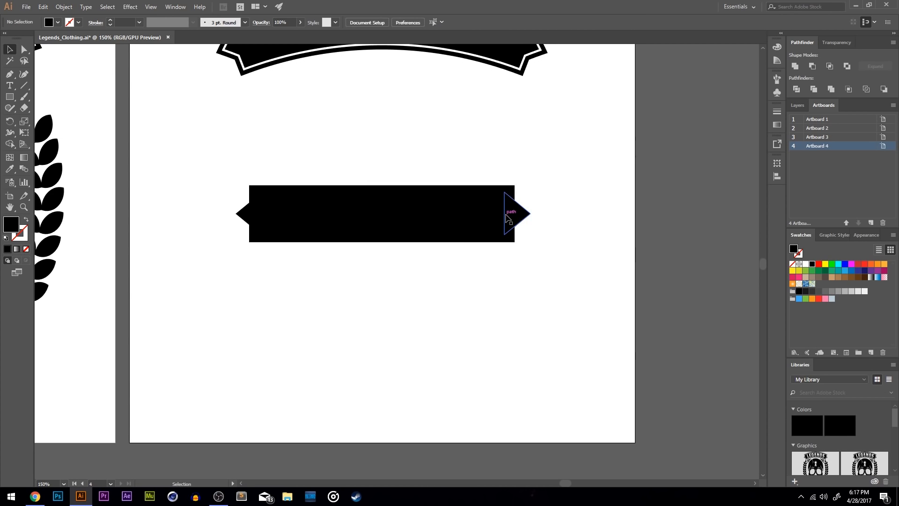
Group the two end triangles and align them and the rectangle to the artboard's horizontal centre
{"action": "left_click", "coordinate": [518, 219]}
{"action": "left_click", "coordinate": [242, 220]}
{"action": "left_click", "coordinate": [527, 217], "text": "shift"}
{"action": "key", "text": "ctrl+g"}
{"action": "key", "text": "v"}
{"action": "left_click", "coordinate": [373, 22]}
{"action": "left_click", "coordinate": [393, 52]}
{"action": "left_click", "coordinate": [402, 22]}
{"action": "left_click", "coordinate": [456, 192]}
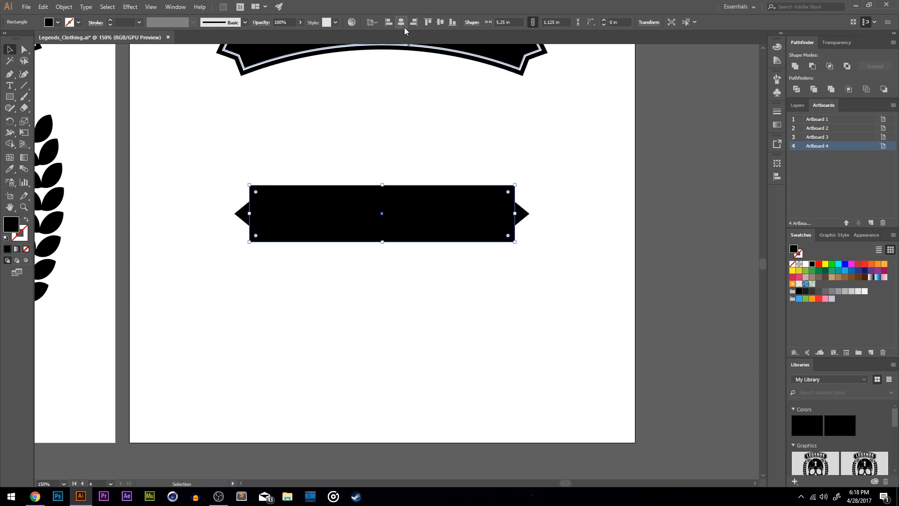
Unite the rectangle and both end triangles into a single banner shape
{"action": "left_click", "coordinate": [583, 179]}
{"action": "left_click_drag", "start_coordinate": [595, 160], "coordinate": [233, 280]}
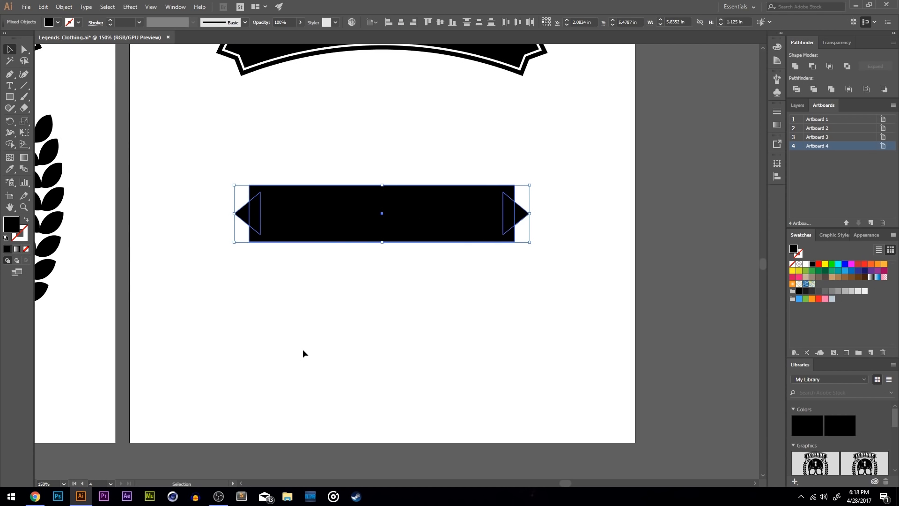
{"action": "left_click", "coordinate": [794, 66]}
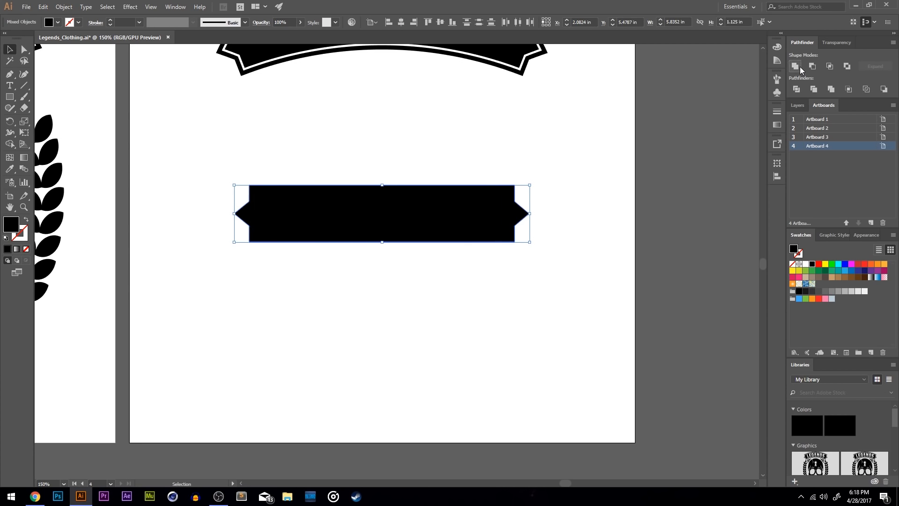
{"action": "left_click", "coordinate": [477, 335]}
{"action": "scroll", "coordinate": [433, 343], "scroll_direction": "up", "scroll_amount": 3}
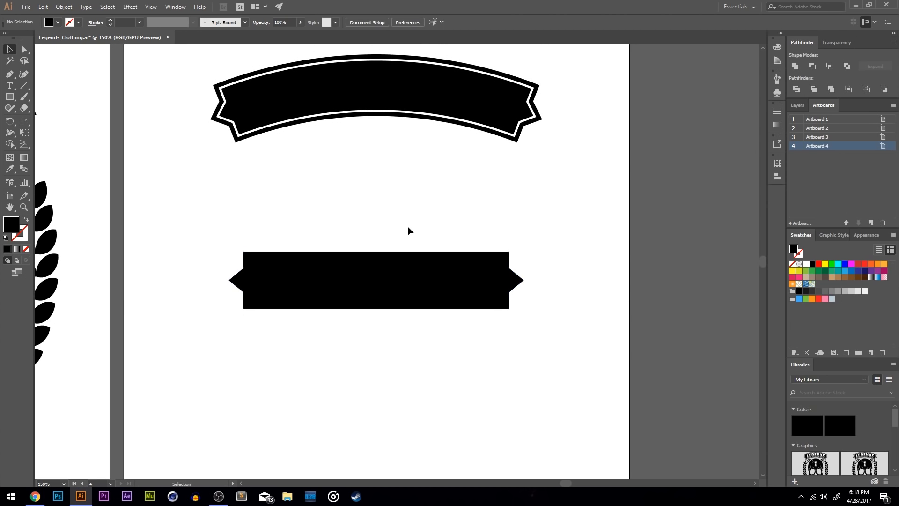
Move the straight banner shape up to about Y 5.08 in, closer to the curved banner
{"action": "left_click", "coordinate": [423, 280]}
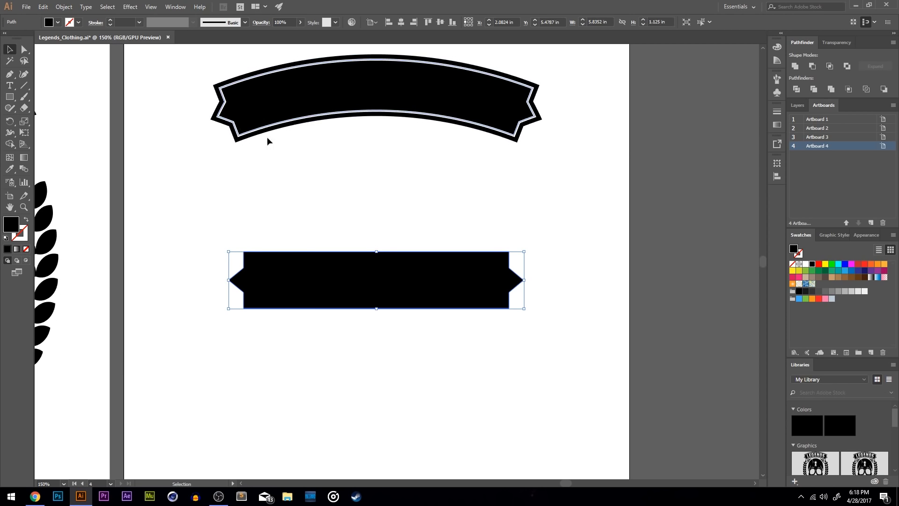
{"action": "scroll", "coordinate": [301, 187], "scroll_direction": "down", "scroll_amount": 2}
{"action": "left_click_drag", "start_coordinate": [330, 229], "coordinate": [331, 209]}
{"action": "left_click_drag", "start_coordinate": [346, 66], "coordinate": [349, 115]}
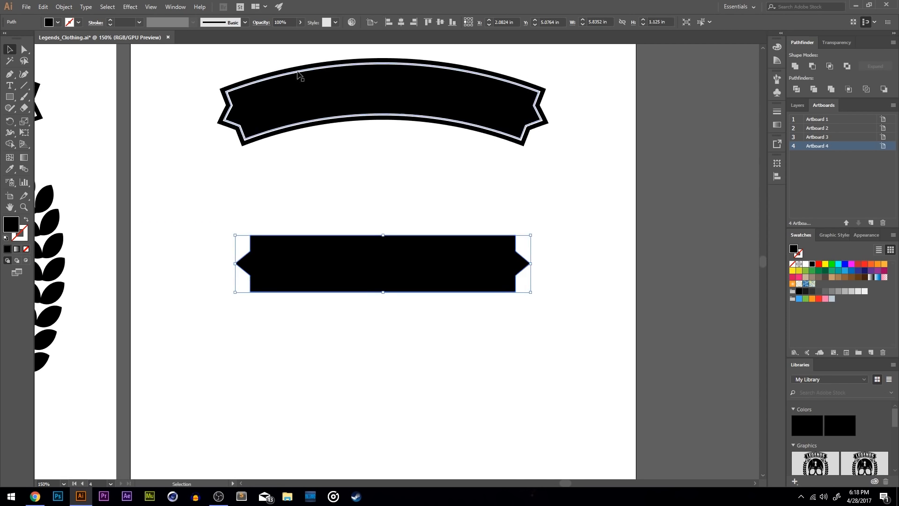
{"action": "left_click", "coordinate": [395, 218]}
{"action": "left_click", "coordinate": [355, 266]}
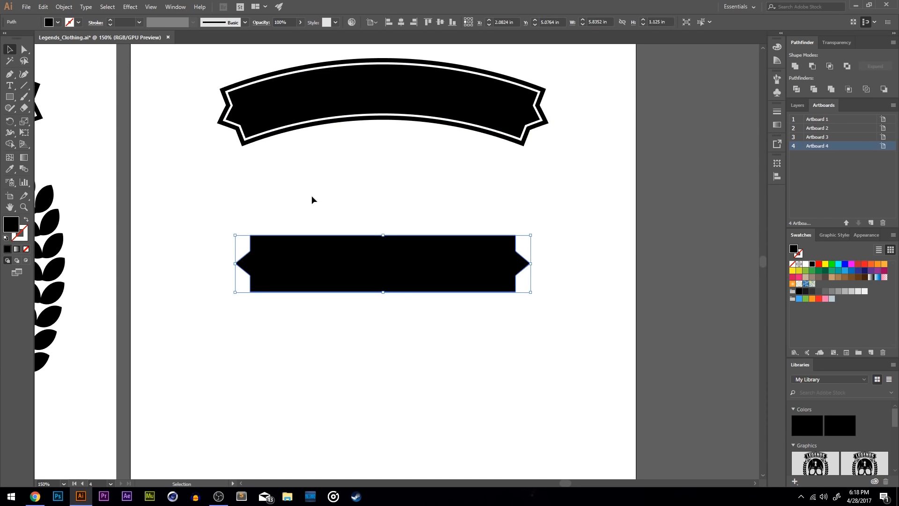
Apply a horizontal Arc warp with a 28% bend to the straight banner shape
{"action": "left_click", "coordinate": [129, 4]}
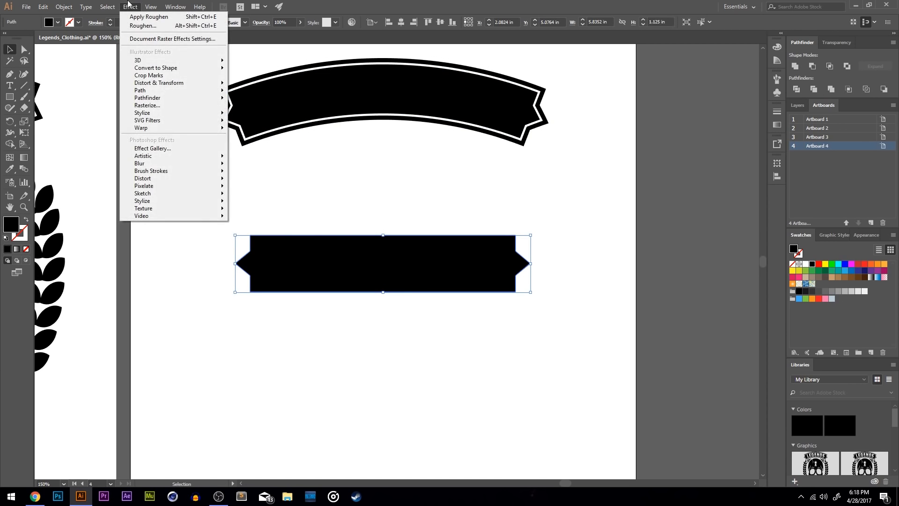
{"action": "mouse_move", "coordinate": [143, 129]}
{"action": "left_click", "coordinate": [84, 127]}
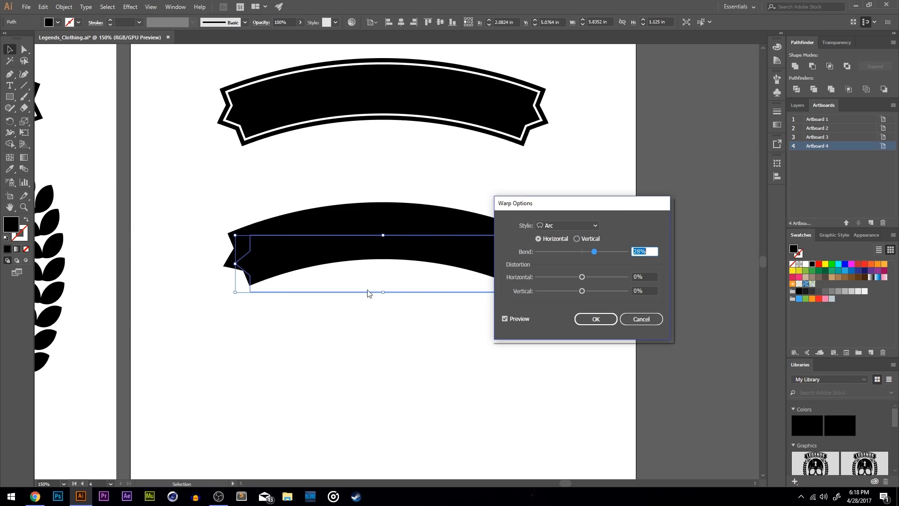
{"action": "left_click_drag", "start_coordinate": [541, 207], "coordinate": [469, 303]}
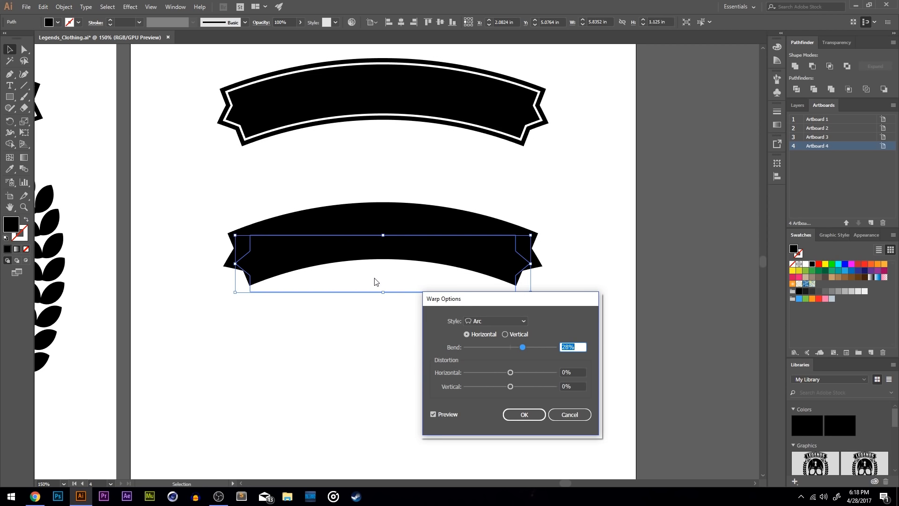
{"action": "left_click", "coordinate": [517, 415]}
{"action": "left_click", "coordinate": [520, 404]}
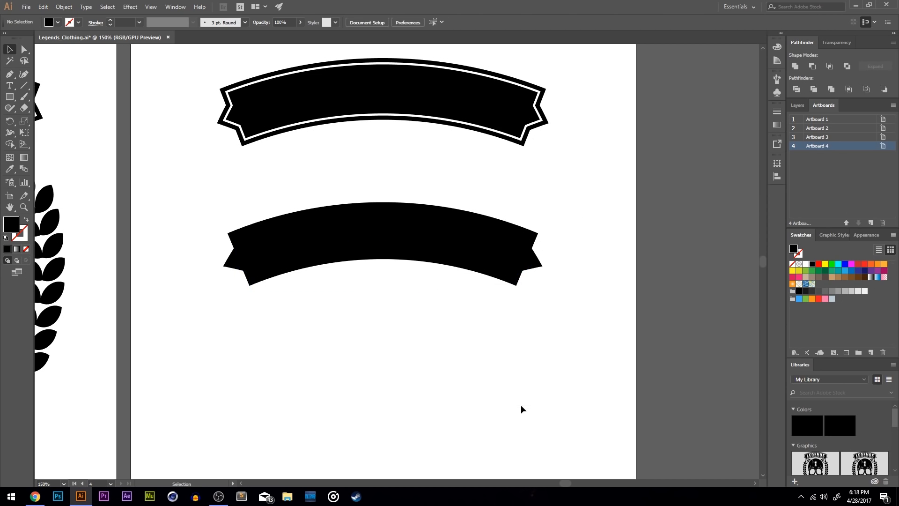
Expand the appearance of the warped banner so its outline follows the arc
{"action": "key", "text": "ctrl+z"}
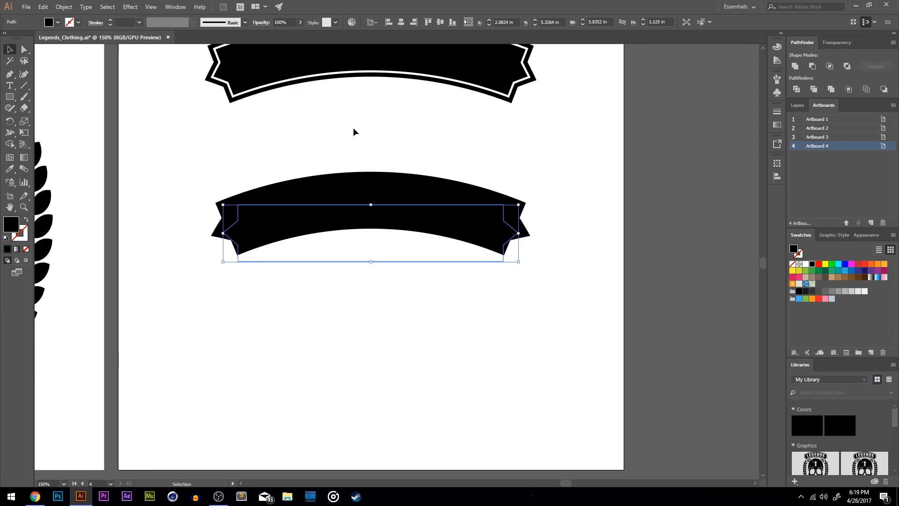
{"action": "left_click", "coordinate": [59, 7]}
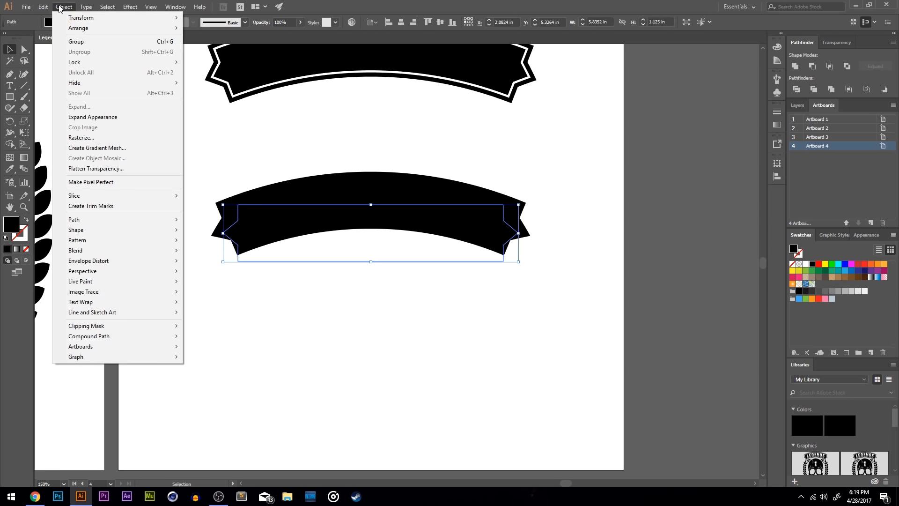
{"action": "left_click", "coordinate": [89, 120]}
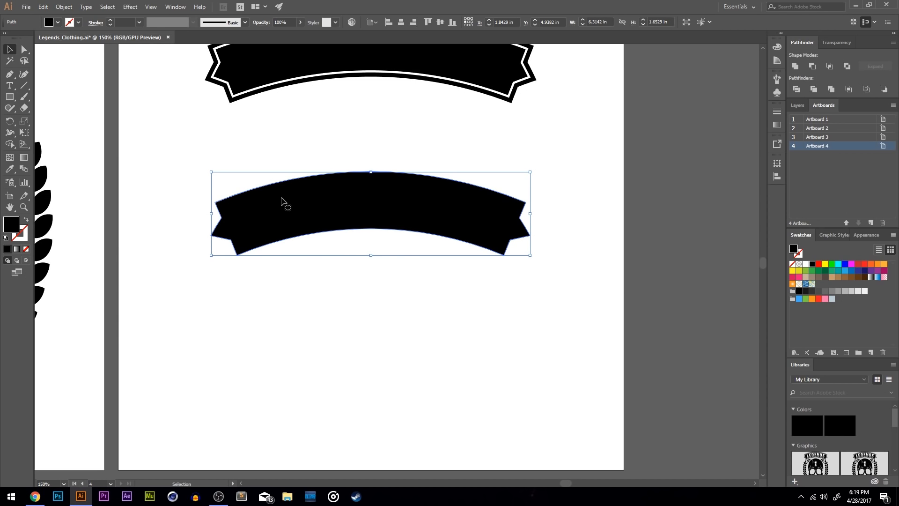
{"action": "scroll", "coordinate": [483, 256], "scroll_direction": "up", "scroll_amount": 1}
{"action": "scroll", "coordinate": [483, 256], "scroll_direction": "left", "scroll_amount": 1}
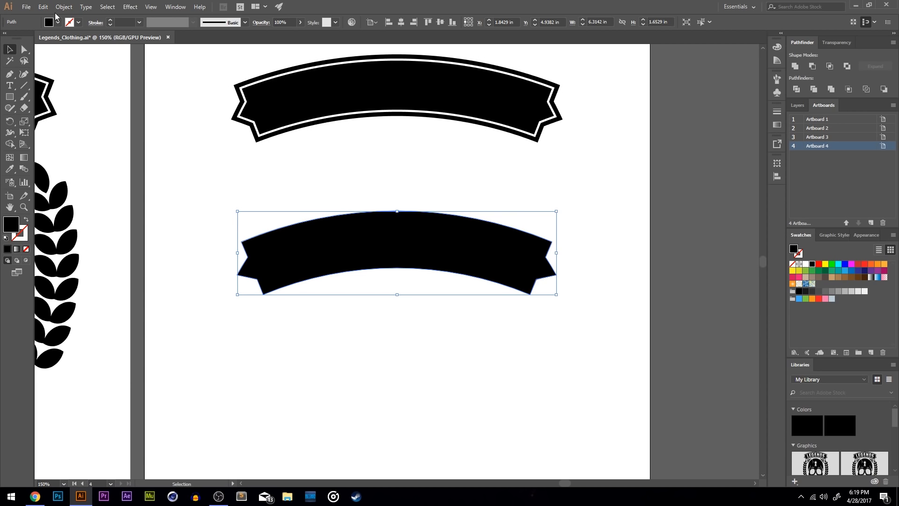
{"action": "left_click", "coordinate": [43, 7]}
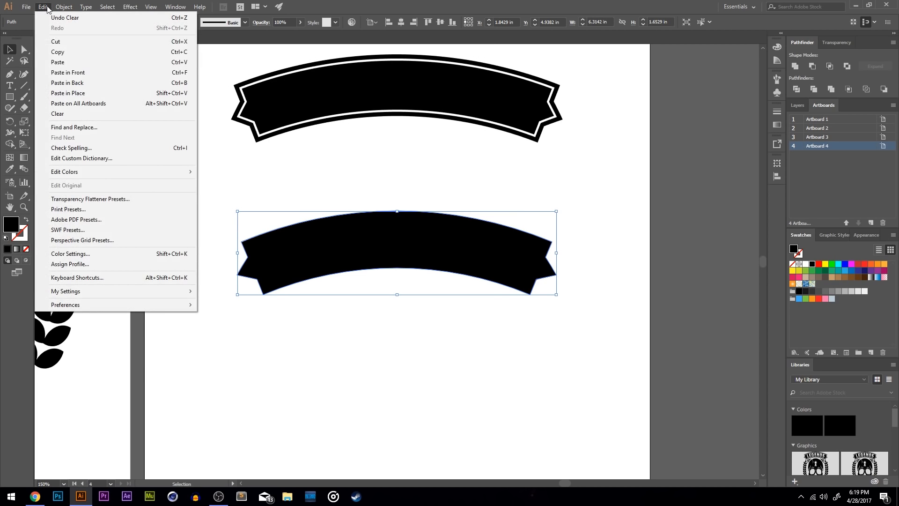
{"action": "left_click", "coordinate": [65, 54]}
{"action": "left_click", "coordinate": [45, 6]}
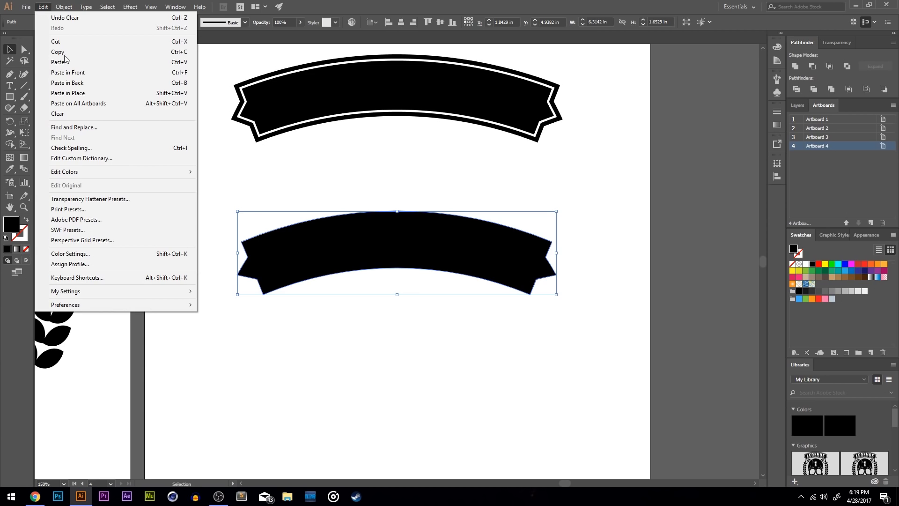
{"action": "left_click", "coordinate": [79, 95]}
{"action": "left_click", "coordinate": [57, 22]}
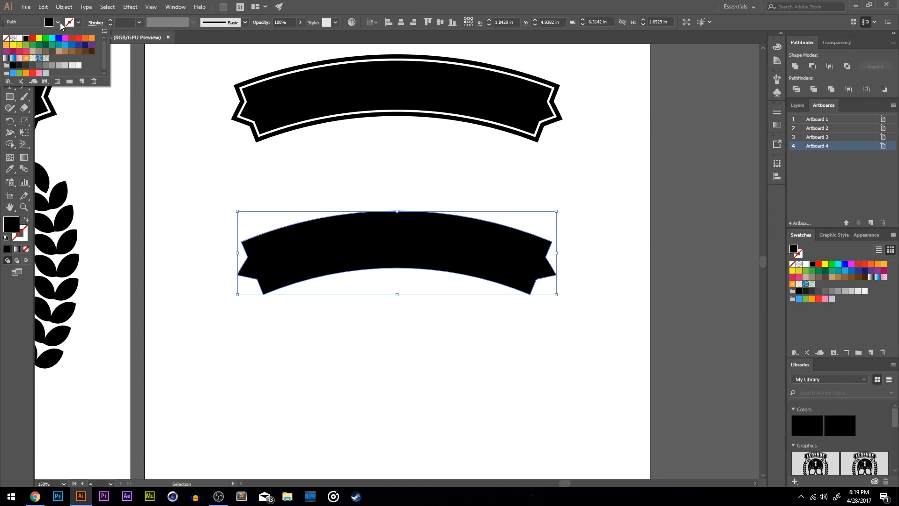
{"action": "left_click", "coordinate": [32, 38]}
{"action": "key", "text": "ctrl+z"}
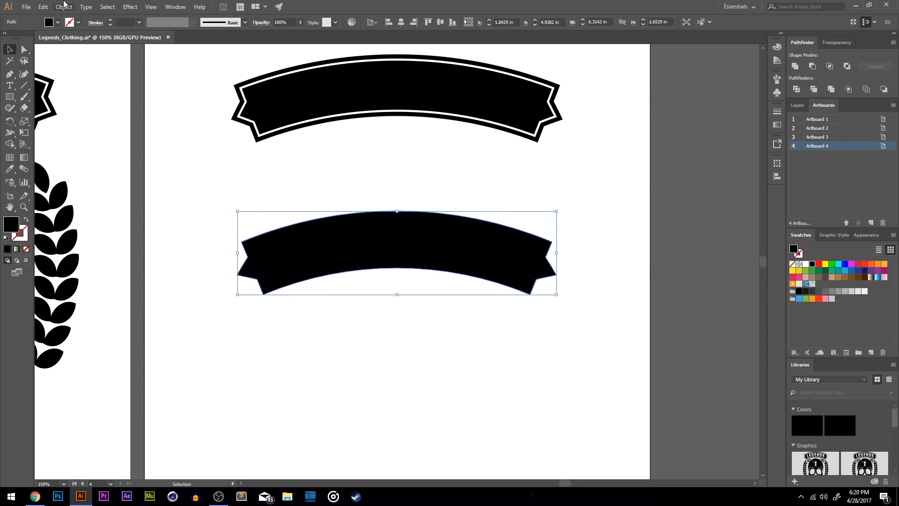
Offset the warped banner's path inward by -0.1089 in with Miter joins and a miter limit of 4
{"action": "left_click", "coordinate": [64, 6]}
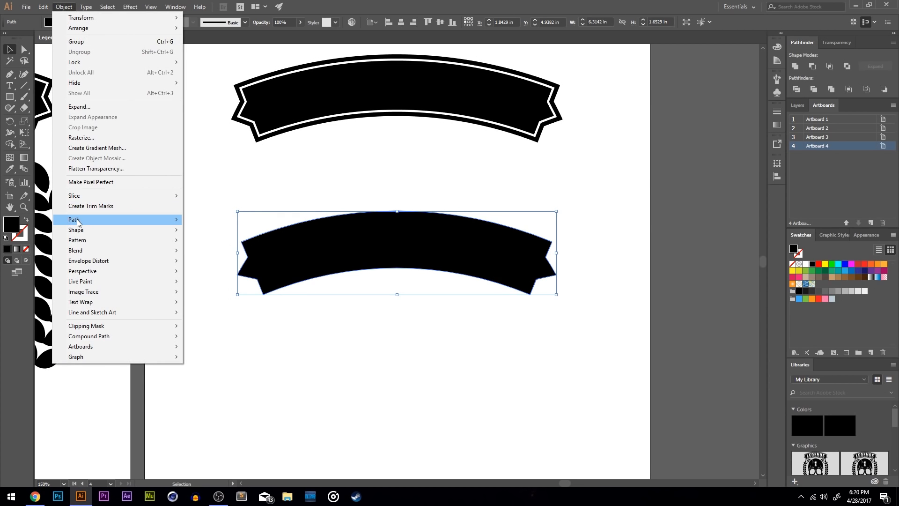
{"action": "mouse_move", "coordinate": [87, 223]}
{"action": "left_click", "coordinate": [245, 255]}
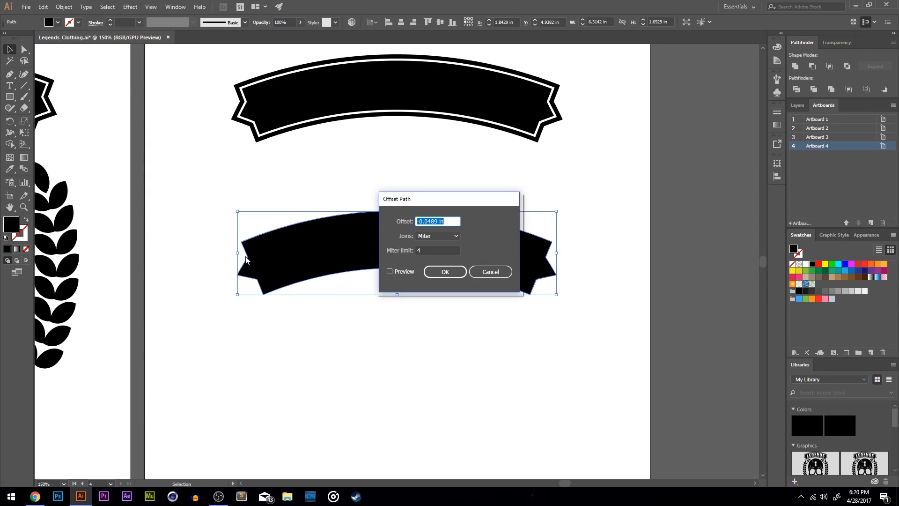
{"action": "left_click", "coordinate": [389, 272]}
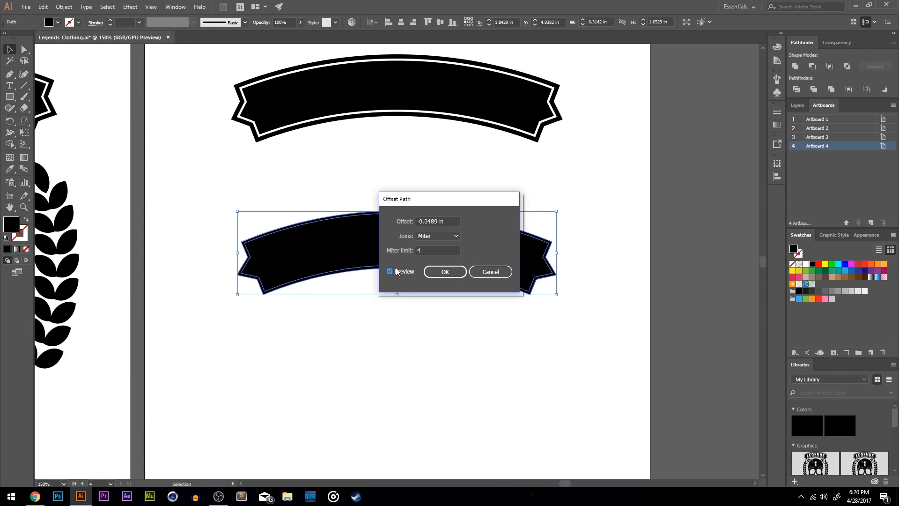
{"action": "left_click", "coordinate": [428, 221]}
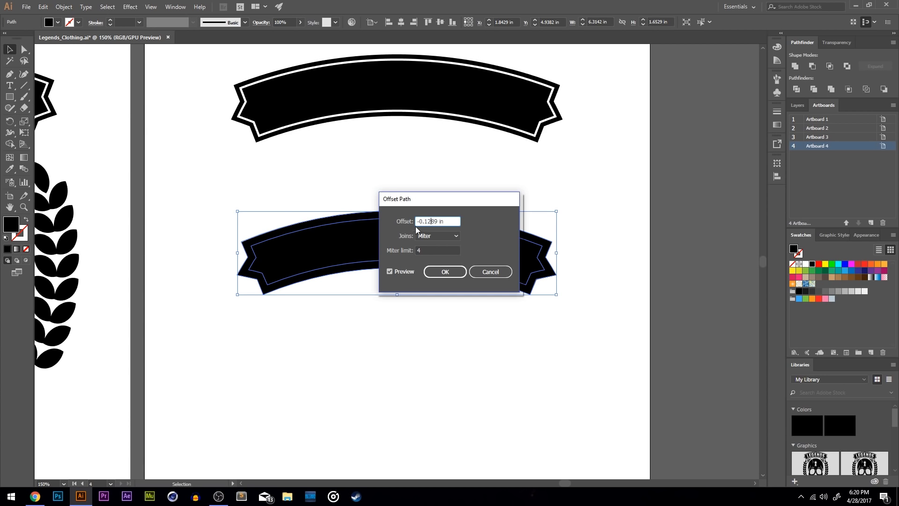
{"action": "left_click", "coordinate": [389, 271]}
{"action": "left_click", "coordinate": [390, 272]}
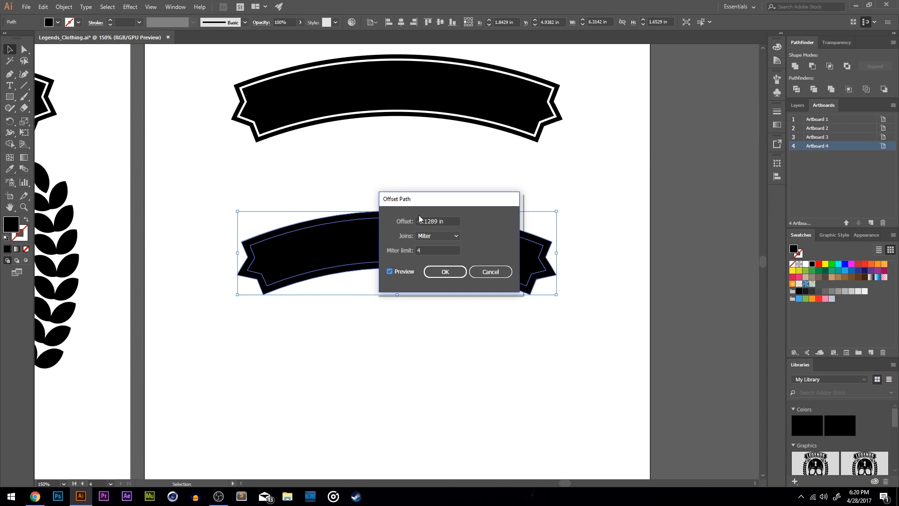
{"action": "left_click_drag", "start_coordinate": [428, 220], "coordinate": [429, 221]}
{"action": "left_click", "coordinate": [390, 271]}
{"action": "left_click", "coordinate": [390, 271]}
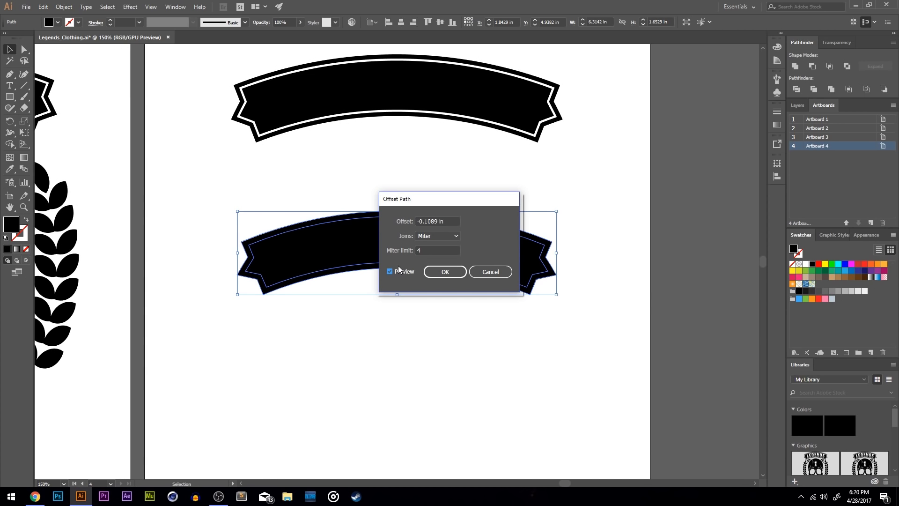
{"action": "left_click", "coordinate": [438, 272]}
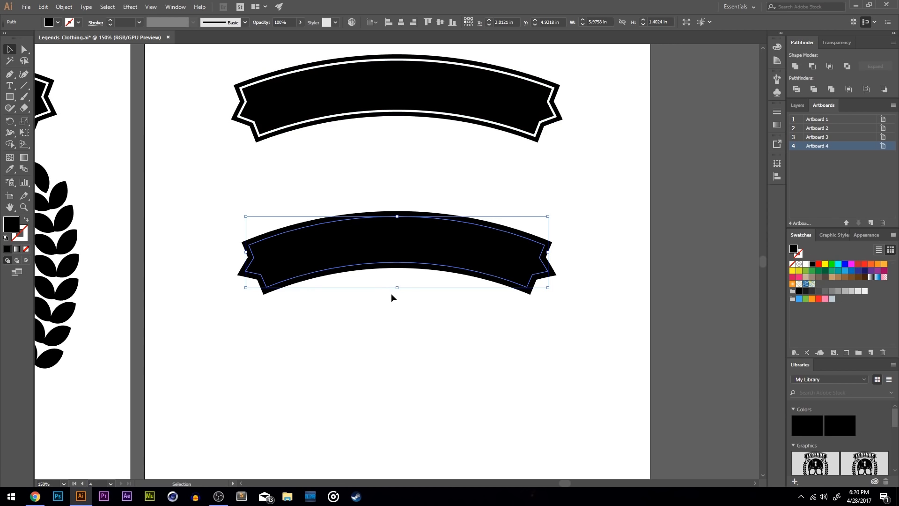
Try red and white fills on the inset banner shape and return its fill to black
{"action": "left_click", "coordinate": [58, 22]}
{"action": "left_click", "coordinate": [32, 38]}
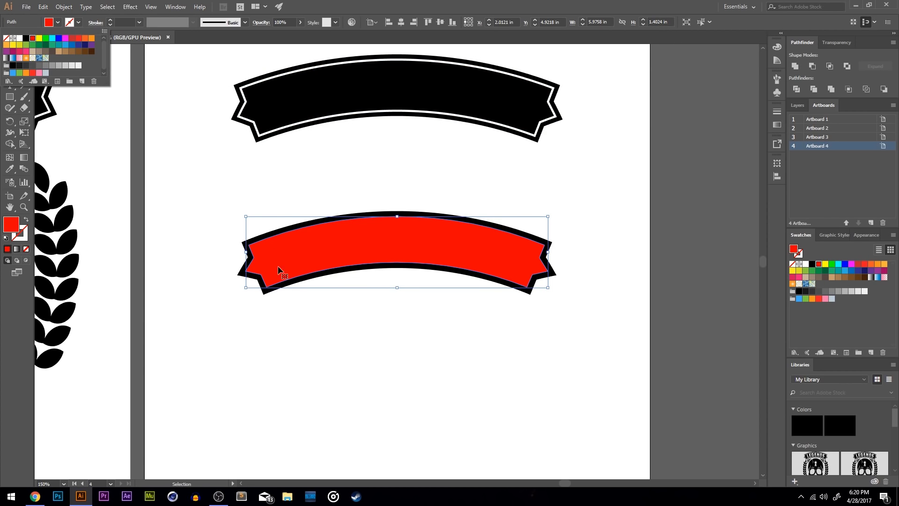
{"action": "left_click", "coordinate": [56, 23]}
{"action": "left_click", "coordinate": [57, 23]}
{"action": "left_click", "coordinate": [20, 37]}
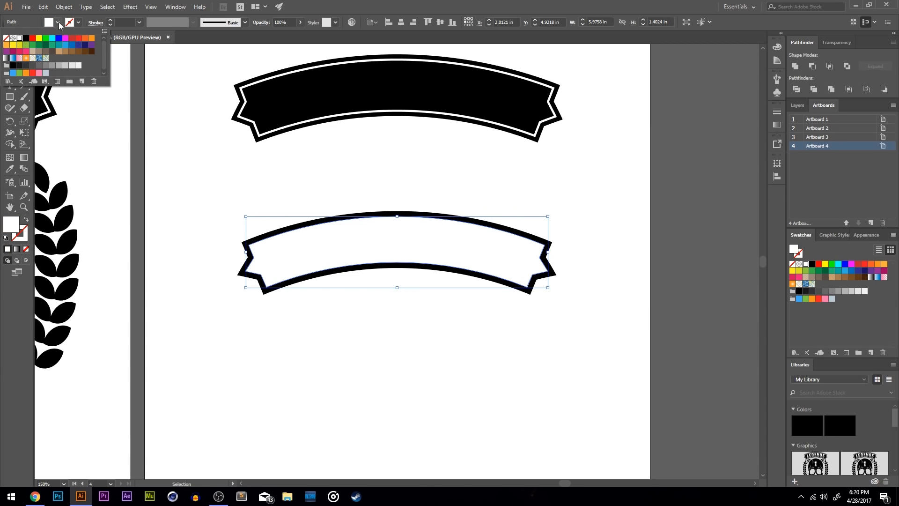
{"action": "left_click", "coordinate": [26, 38]}
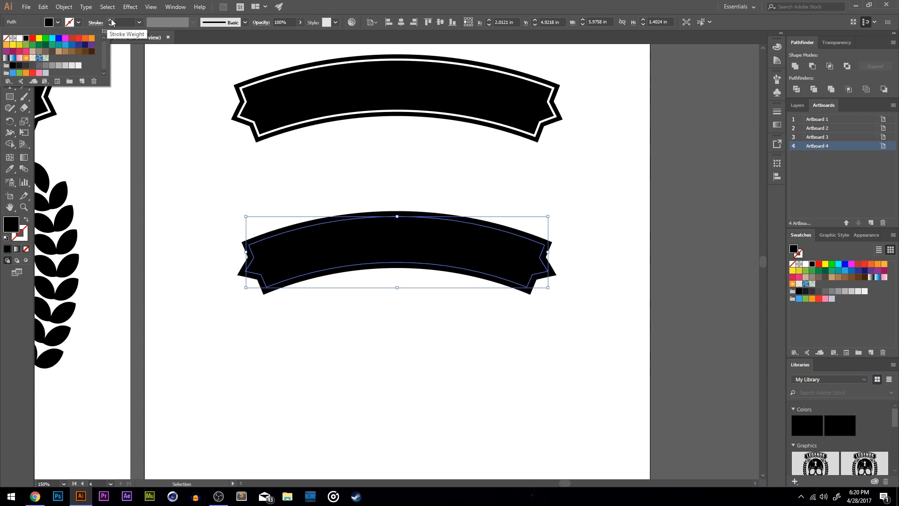
Give the inset banner shape a 3 pt white stroke and deselect it
{"action": "left_click", "coordinate": [110, 20]}
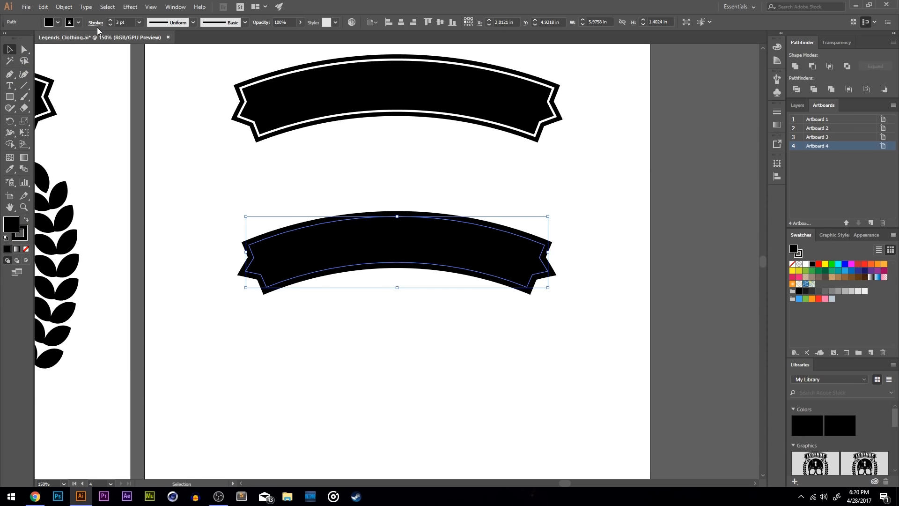
{"action": "left_click", "coordinate": [58, 22]}
{"action": "left_click", "coordinate": [20, 38]}
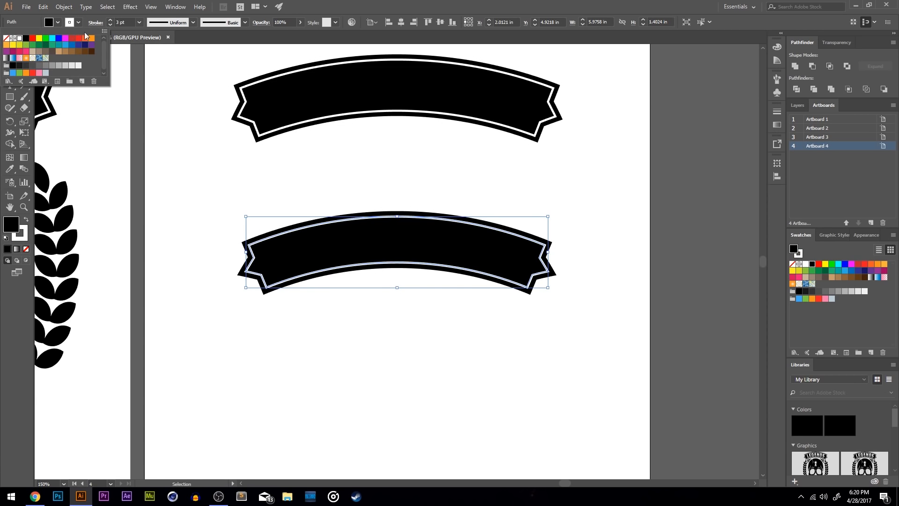
{"action": "left_click", "coordinate": [285, 379]}
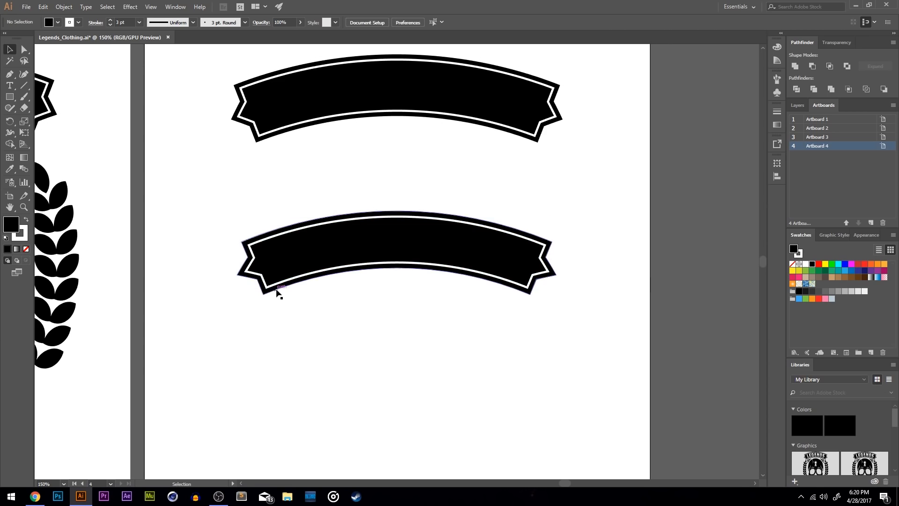
Check the stroke alignment options of the inset banner outline and deselect it
{"action": "left_click", "coordinate": [254, 271]}
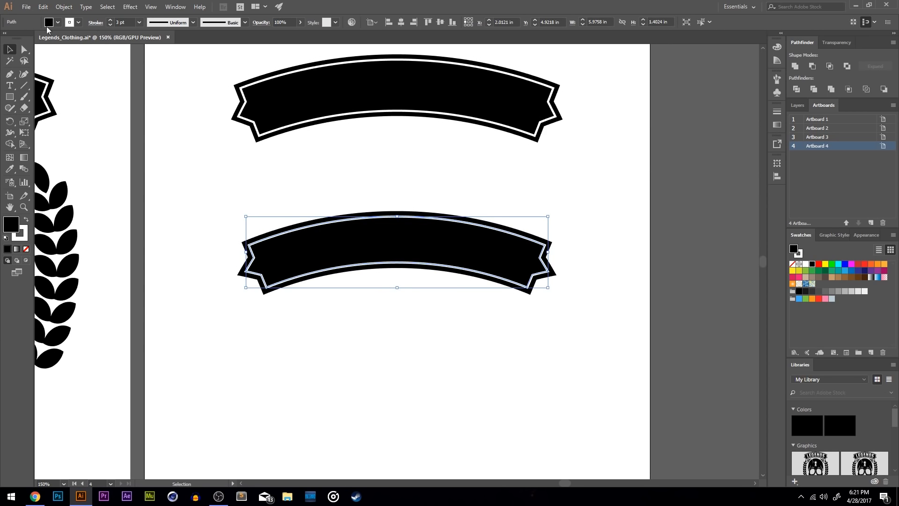
{"action": "left_click", "coordinate": [93, 27]}
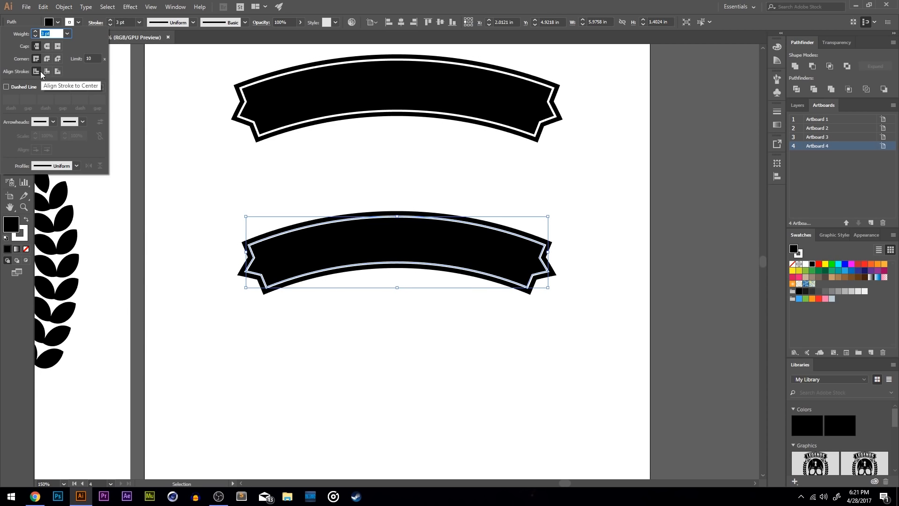
{"action": "left_click", "coordinate": [166, 117]}
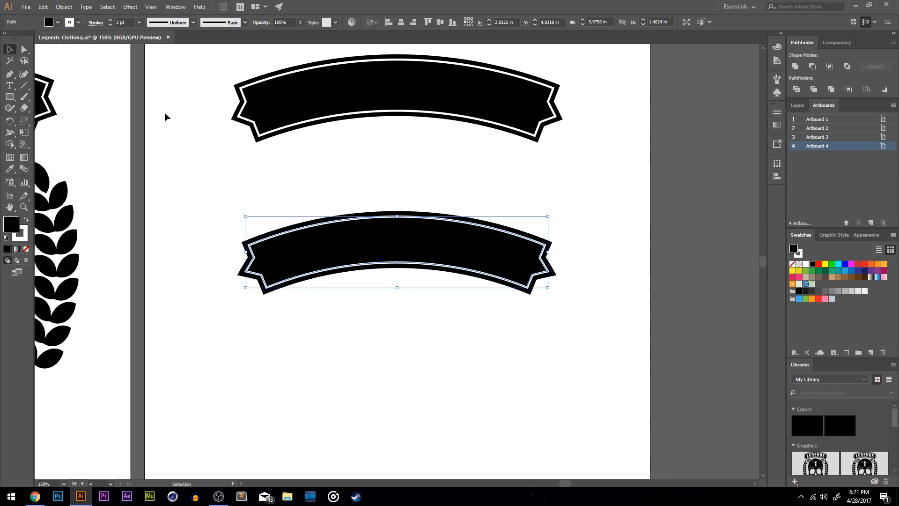
{"action": "left_click", "coordinate": [294, 171]}
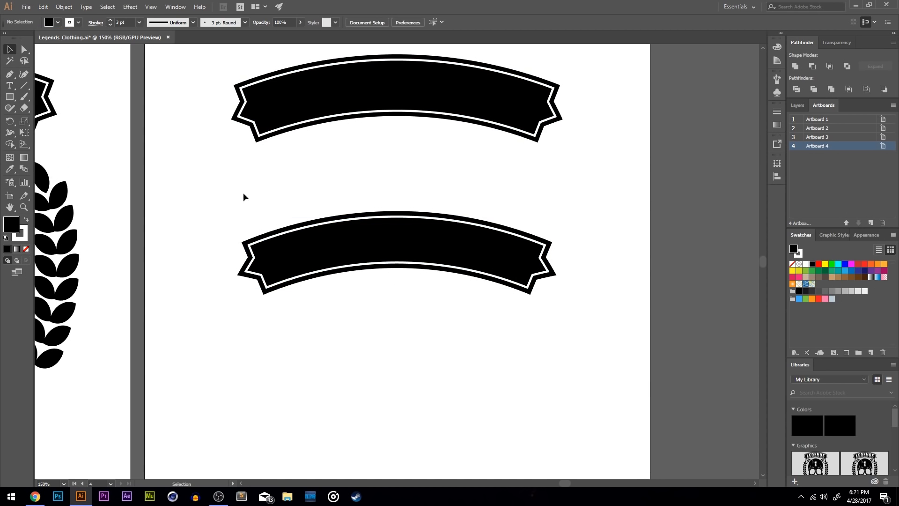
Delete both curved banners from Artboard 4
{"action": "left_click_drag", "start_coordinate": [342, 276], "coordinate": [382, 333]}
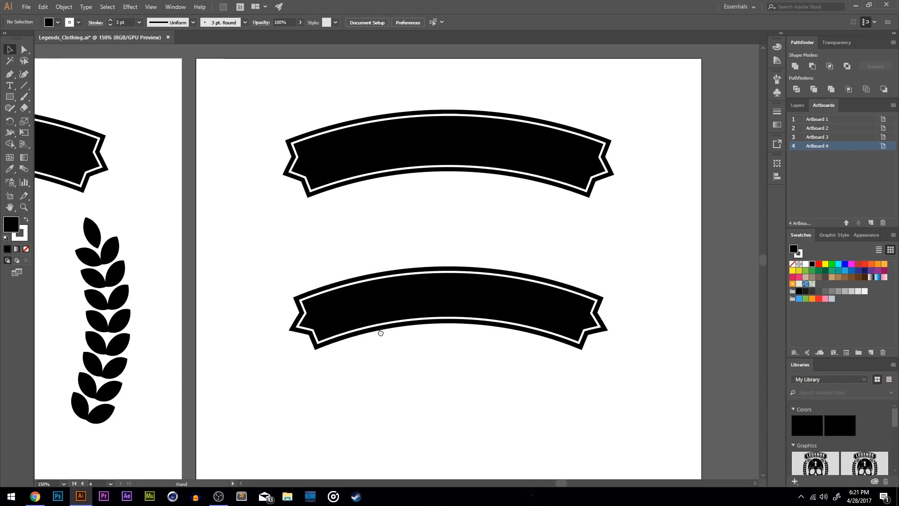
{"action": "left_click_drag", "start_coordinate": [543, 399], "coordinate": [445, 364]}
{"action": "left_click_drag", "start_coordinate": [535, 358], "coordinate": [557, 345]}
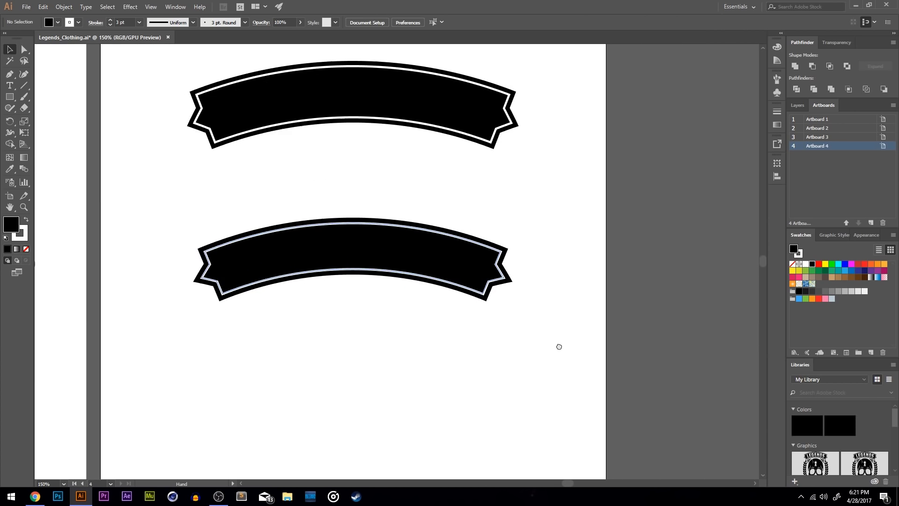
{"action": "left_click_drag", "start_coordinate": [114, 206], "coordinate": [576, 140]}
{"action": "left_click_drag", "start_coordinate": [421, 312], "coordinate": [432, 291]}
{"action": "key", "text": "ctrl+minus"}
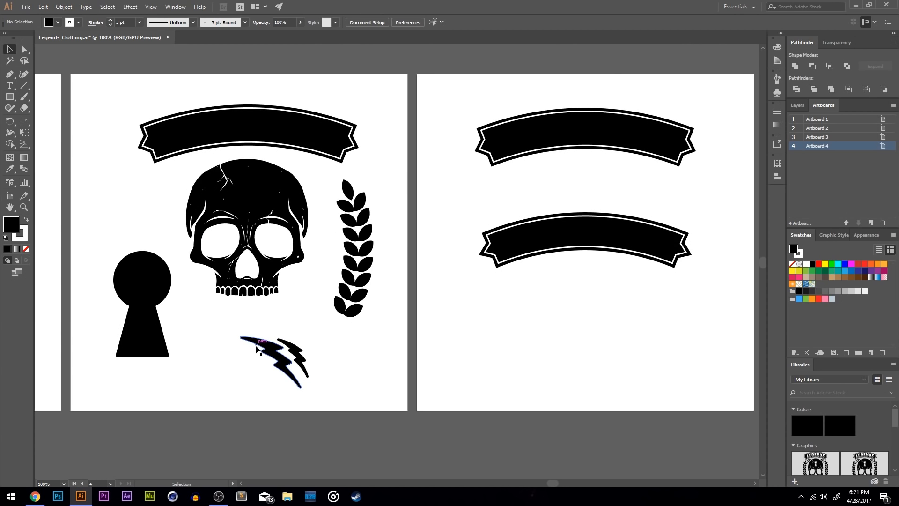
{"action": "left_click_drag", "start_coordinate": [562, 313], "coordinate": [417, 315]}
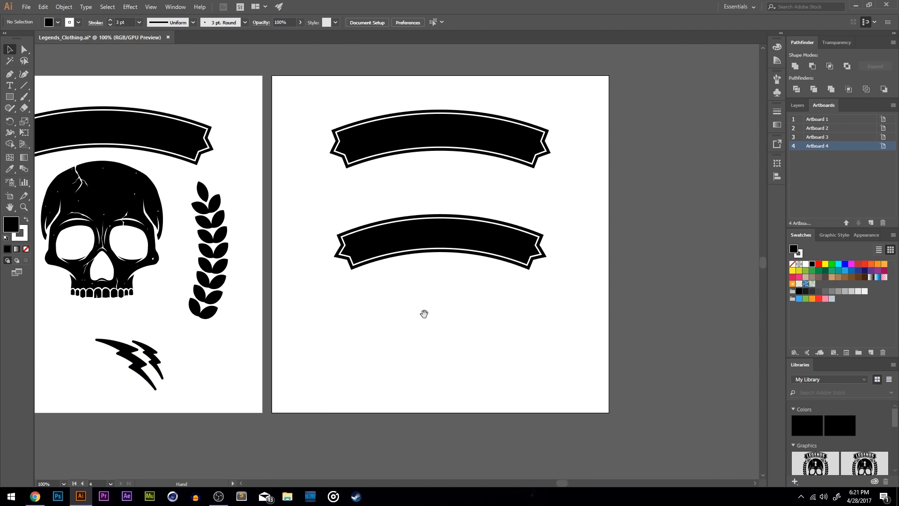
{"action": "left_click_drag", "start_coordinate": [634, 84], "coordinate": [335, 342]}
{"action": "key", "text": "Delete"}
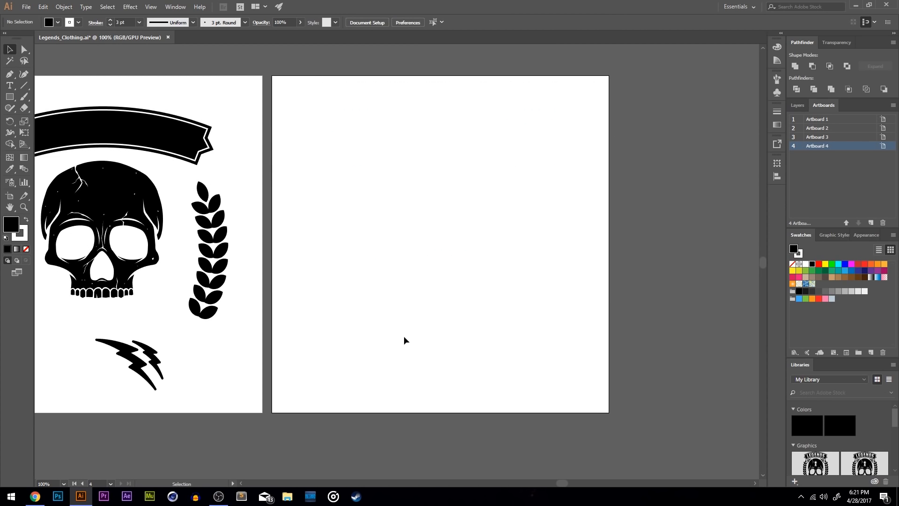
Copy the pair of lightning bolts from the neighbouring artboard to the upper middle of the empty Artboard 4
{"action": "left_click_drag", "start_coordinate": [142, 366], "coordinate": [433, 144]}
{"action": "left_click", "coordinate": [479, 221]}
{"action": "key", "text": "space"}
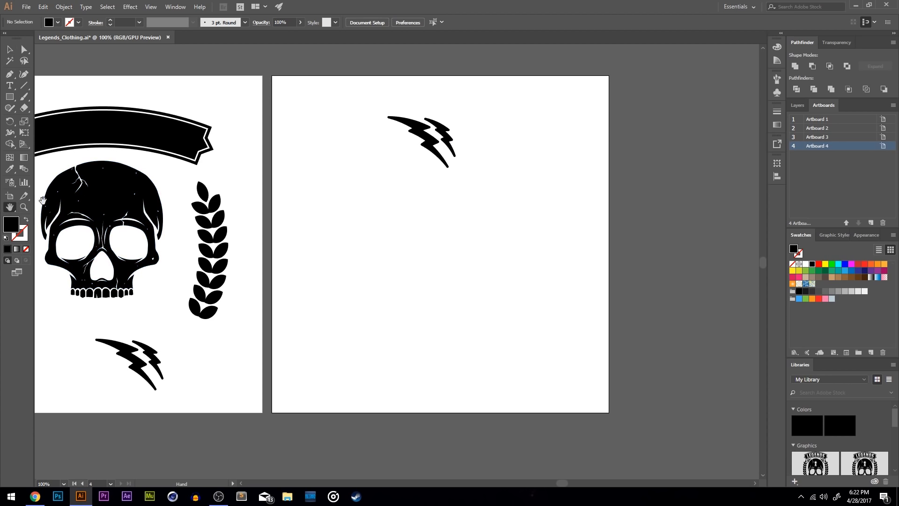
{"action": "left_click", "coordinate": [409, 203], "text": "ctrl"}
{"action": "left_click_drag", "start_coordinate": [409, 201], "coordinate": [364, 192]}
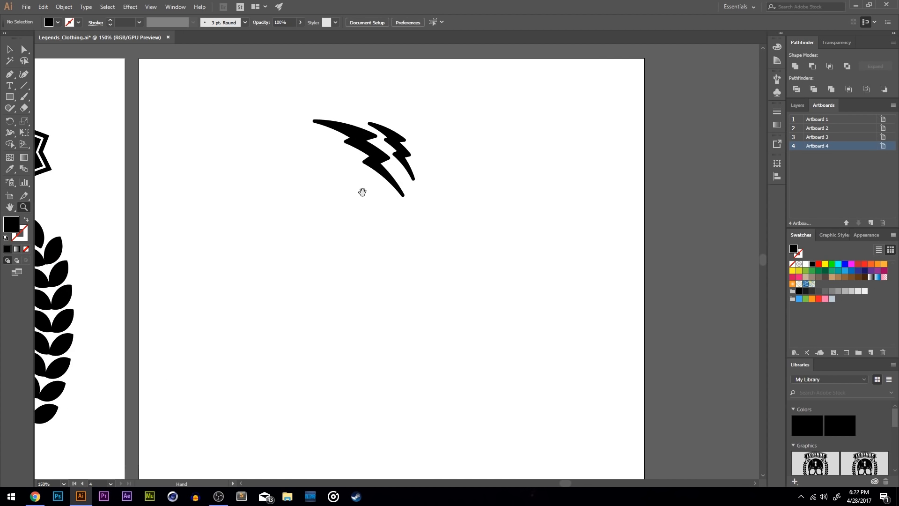
{"action": "left_click", "coordinate": [6, 53]}
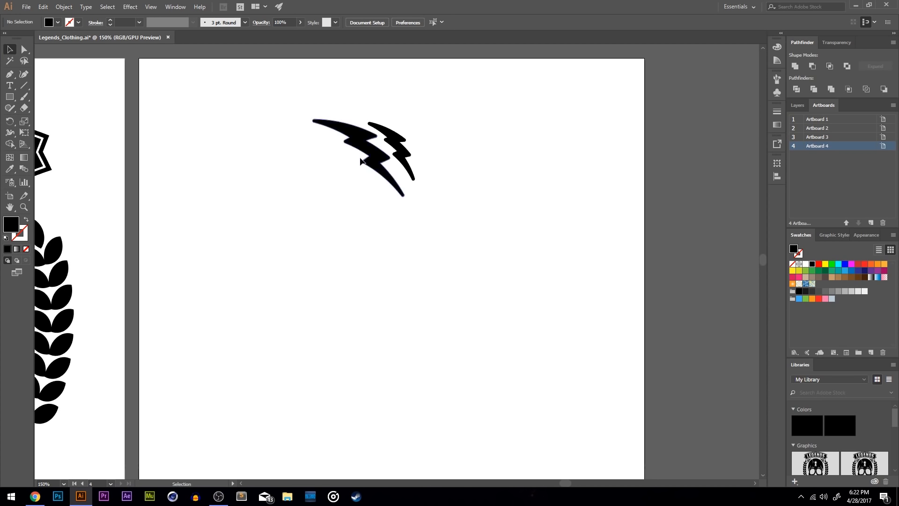
Examine the copied lightning bolts and how the bolts are placed around the skull in the finished badge
{"action": "scroll", "coordinate": [414, 206], "scroll_direction": "down", "scroll_amount": 1}
{"action": "scroll", "coordinate": [414, 206], "scroll_direction": "left", "scroll_amount": 1}
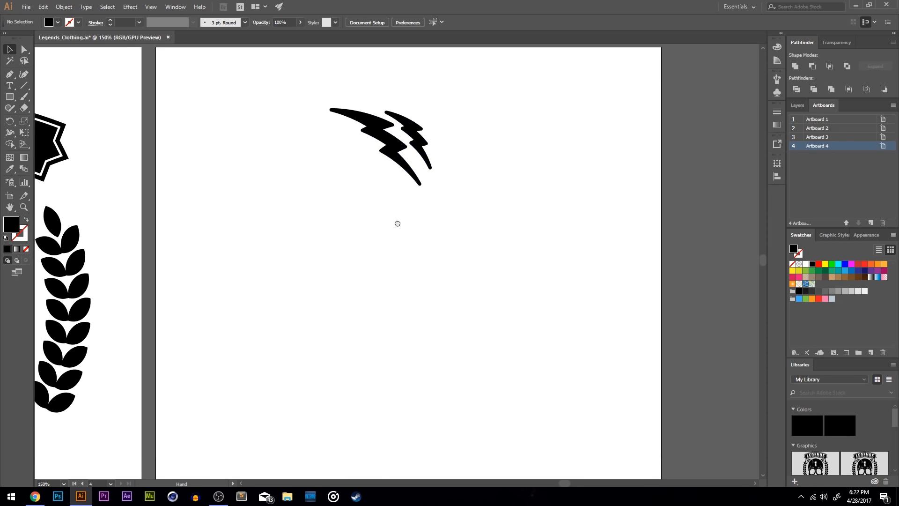
{"action": "scroll", "coordinate": [364, 145], "scroll_direction": "down", "scroll_amount": 1}
{"action": "scroll", "coordinate": [363, 145], "scroll_direction": "right", "scroll_amount": 1}
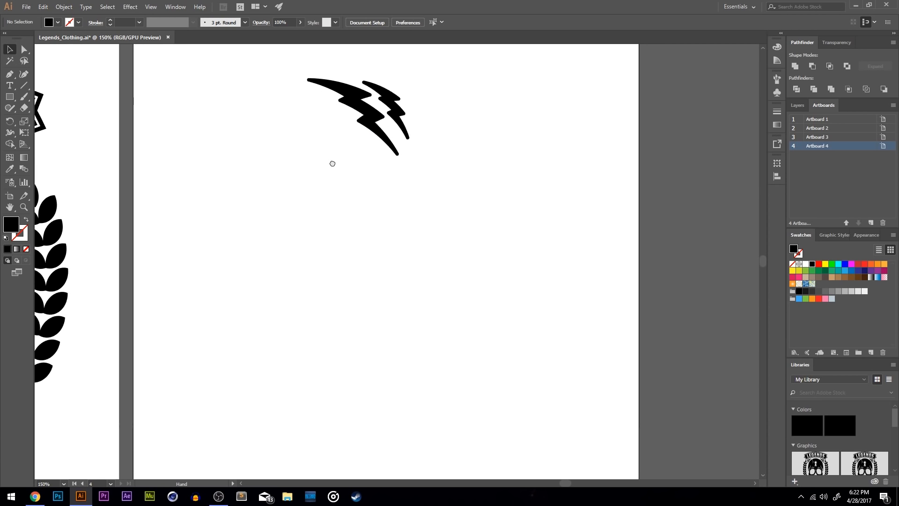
{"action": "scroll", "coordinate": [530, 211], "scroll_direction": "left", "scroll_amount": 15}
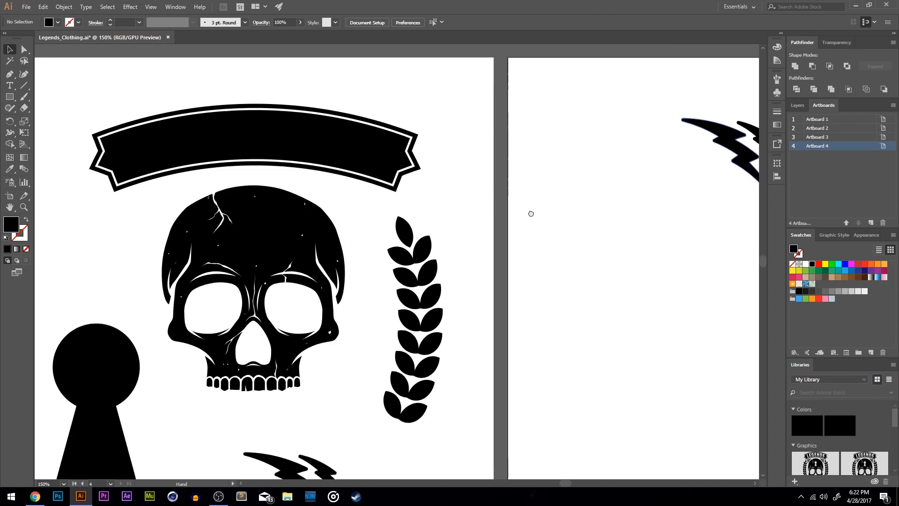
{"action": "scroll", "coordinate": [512, 216], "scroll_direction": "down", "scroll_amount": 1}
{"action": "scroll", "coordinate": [512, 216], "scroll_direction": "right", "scroll_amount": 2}
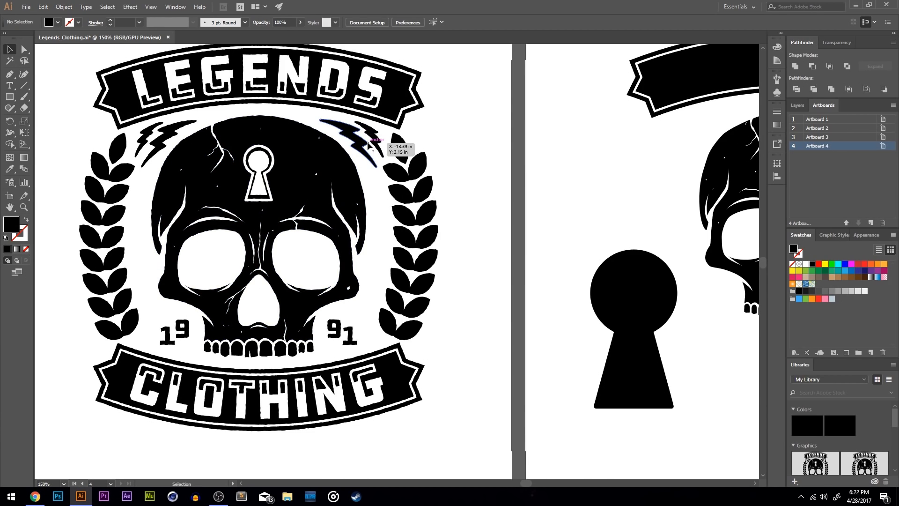
{"action": "scroll", "coordinate": [586, 226], "scroll_direction": "right", "scroll_amount": 10}
{"action": "left_click_drag", "start_coordinate": [585, 227], "coordinate": [334, 217]}
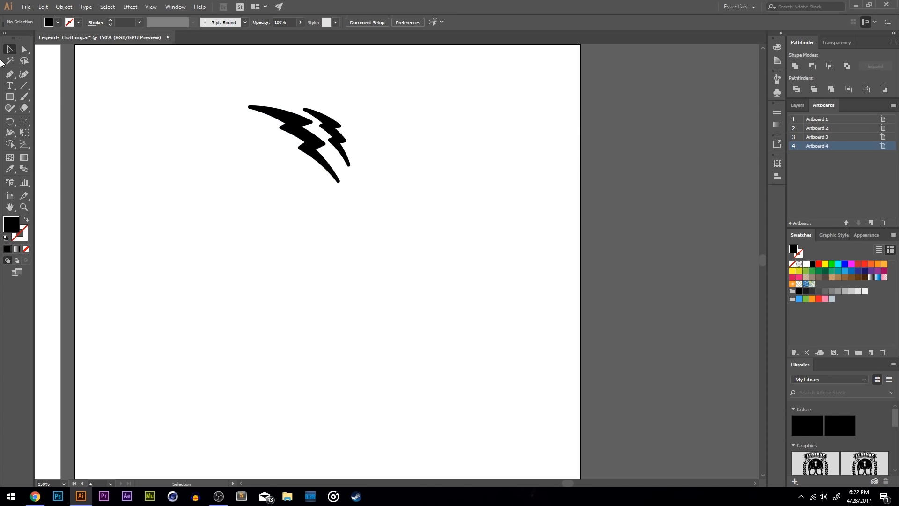
Draw a closed, black-filled zigzag lightning bolt with the Pen tool in the open area below the copied pair of bolts
{"action": "left_click", "coordinate": [9, 74]}
{"action": "left_click_drag", "start_coordinate": [311, 144], "coordinate": [342, 106]}
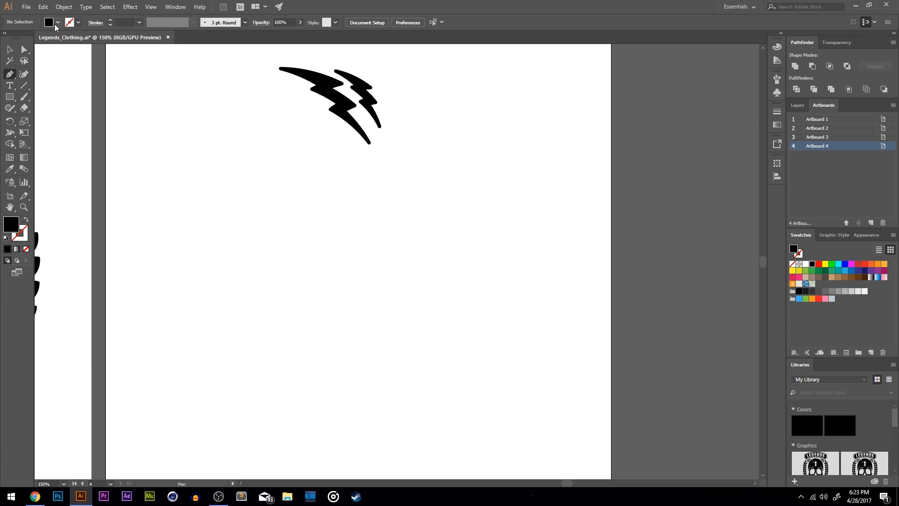
{"action": "left_click", "coordinate": [58, 22]}
{"action": "left_click", "coordinate": [27, 39]}
{"action": "left_click", "coordinate": [263, 223]}
{"action": "left_click", "coordinate": [298, 215]}
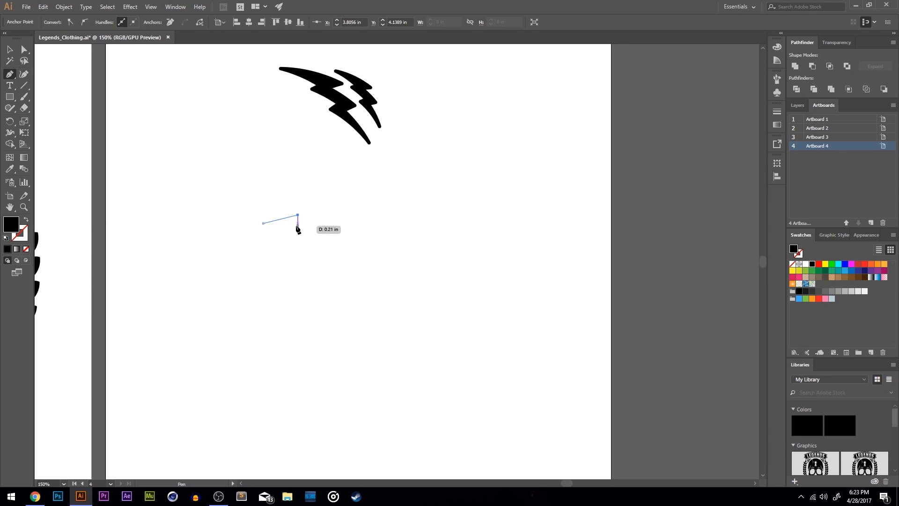
{"action": "left_click", "coordinate": [295, 227]}
{"action": "left_click", "coordinate": [332, 215]}
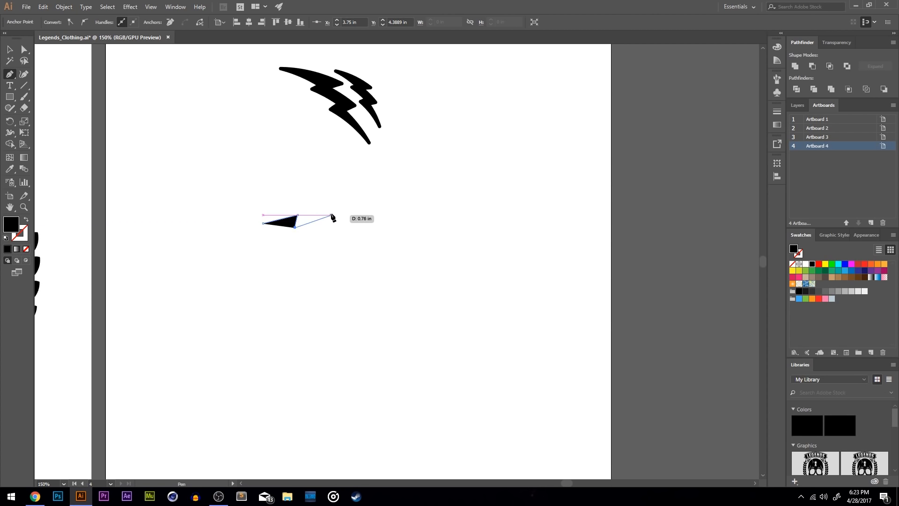
{"action": "left_click", "coordinate": [325, 227]}
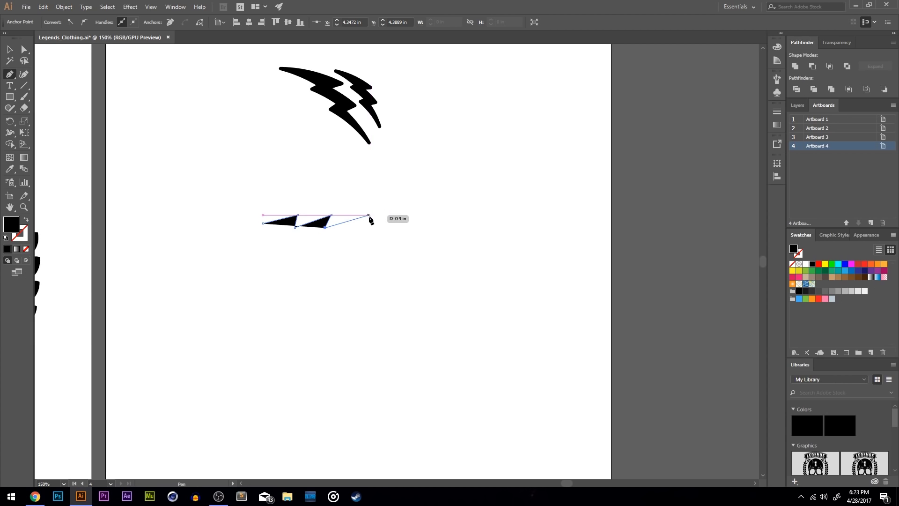
{"action": "left_click", "coordinate": [371, 215]}
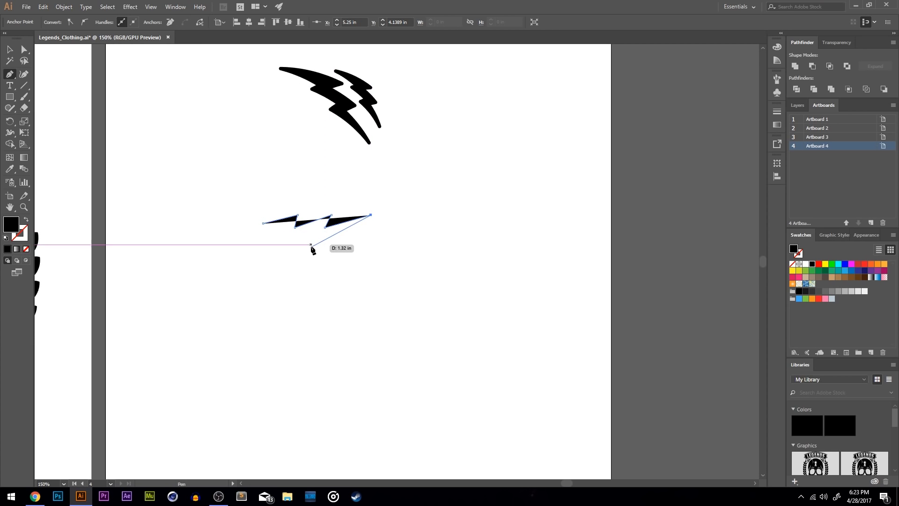
{"action": "left_click", "coordinate": [310, 243]}
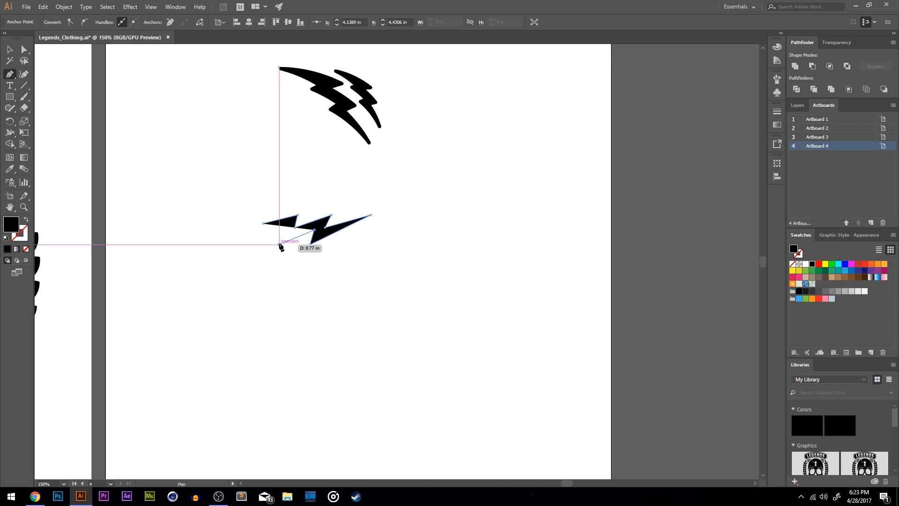
{"action": "left_click", "coordinate": [282, 242]}
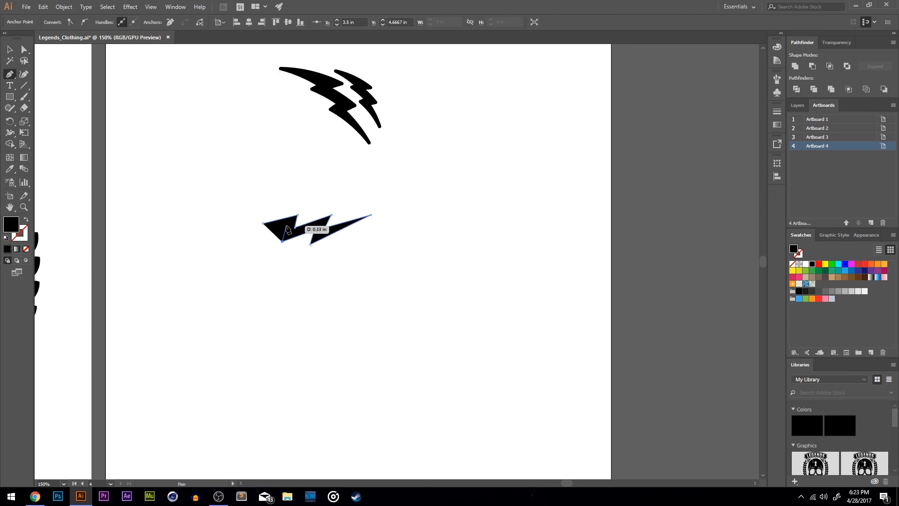
{"action": "left_click", "coordinate": [264, 224]}
Move the anchor point at the new bolt's left tip slightly outward and down to lengthen the point
{"action": "left_click", "coordinate": [24, 49]}
{"action": "left_click", "coordinate": [283, 204]}
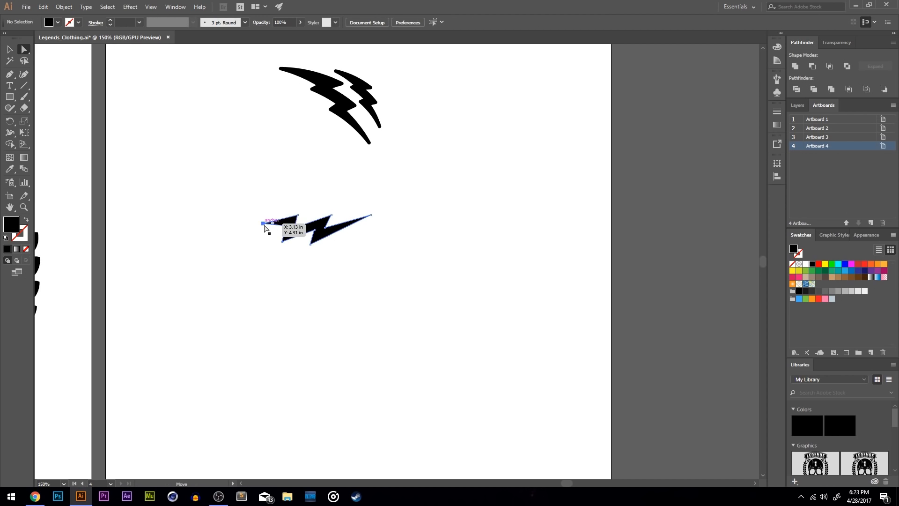
{"action": "left_click", "coordinate": [262, 225]}
{"action": "left_click_drag", "start_coordinate": [263, 225], "coordinate": [257, 226]}
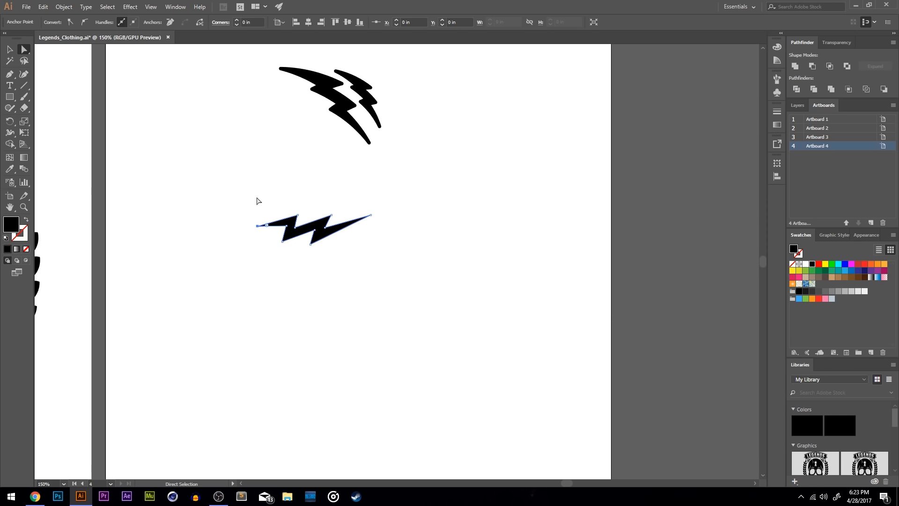
{"action": "left_click", "coordinate": [258, 201]}
Fine-tune the new bolt's right tip and its zigzag corner points with the Direct Selection tool
{"action": "left_click", "coordinate": [372, 215]}
{"action": "left_click", "coordinate": [25, 48]}
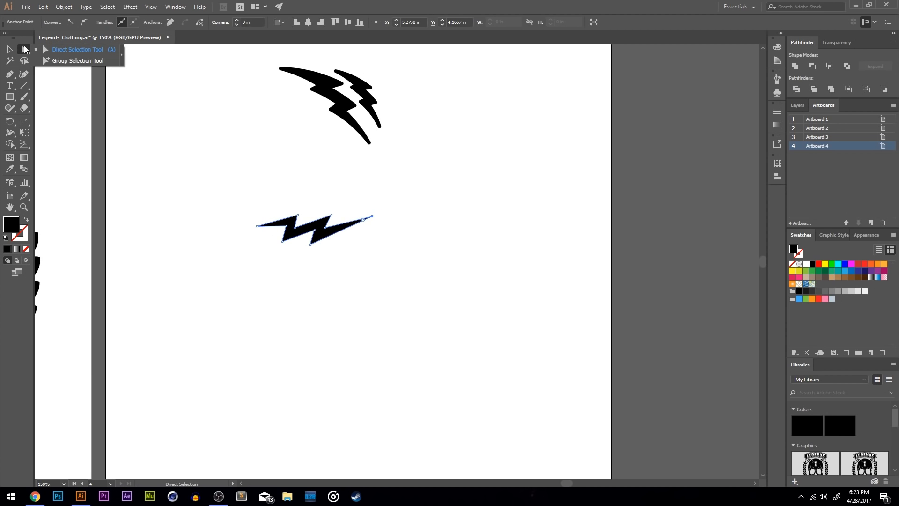
{"action": "left_click", "coordinate": [74, 48]}
{"action": "left_click", "coordinate": [342, 229]}
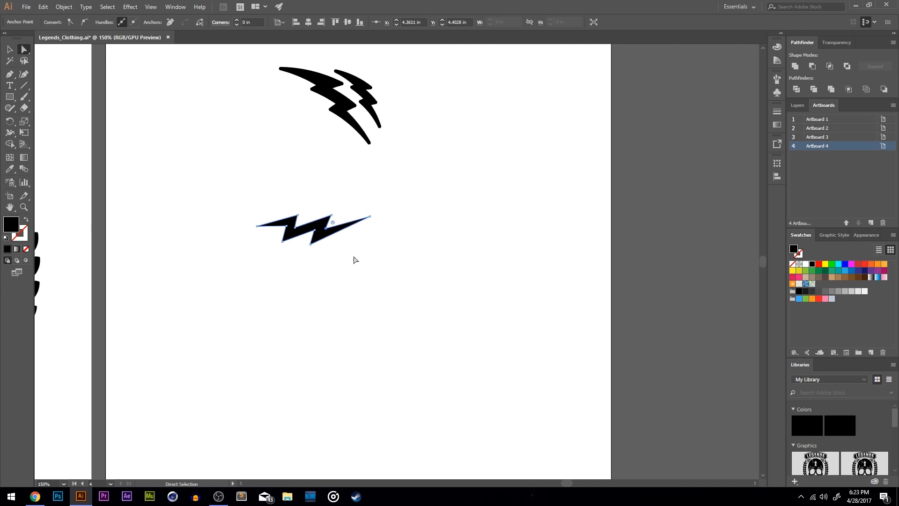
{"action": "left_click", "coordinate": [341, 167]}
{"action": "left_click_drag", "start_coordinate": [286, 226], "coordinate": [289, 229]}
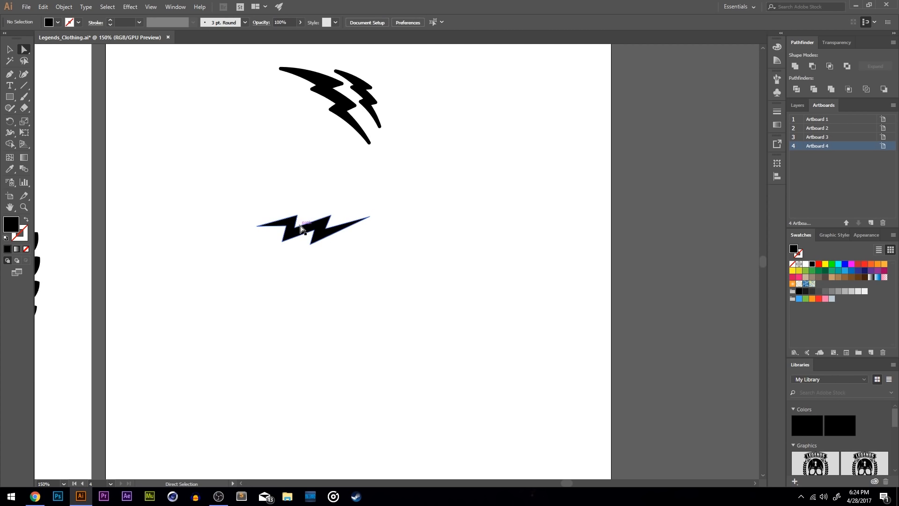
Rotate the drawn bolt about 180 degrees and stretch it horizontally to about 2.51 in wide
{"action": "scroll", "coordinate": [321, 185], "scroll_direction": "up", "scroll_amount": 2}
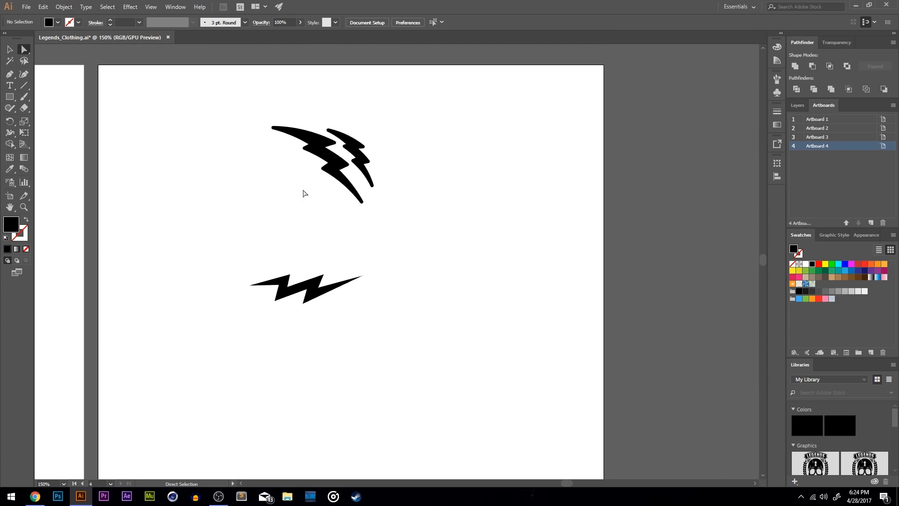
{"action": "scroll", "coordinate": [375, 227], "scroll_direction": "down", "scroll_amount": 2}
{"action": "left_click", "coordinate": [10, 49]}
{"action": "left_click", "coordinate": [314, 218]}
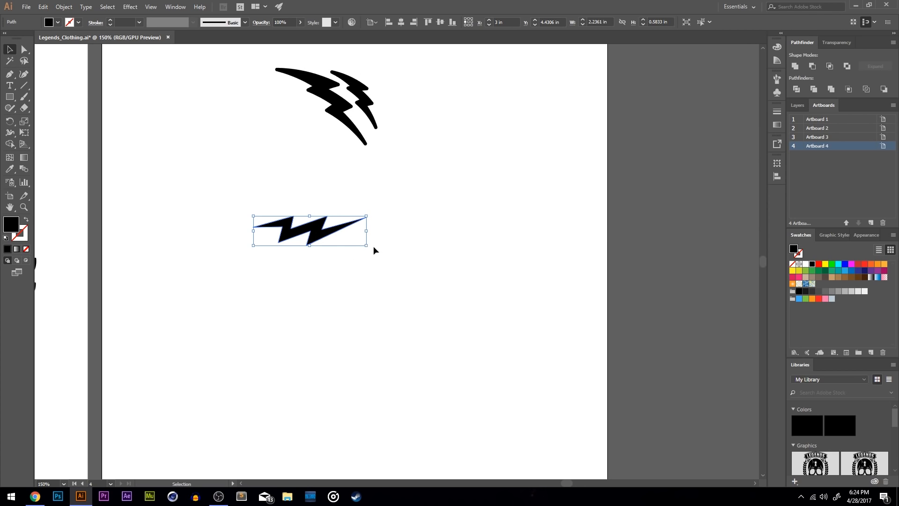
{"action": "left_click_drag", "start_coordinate": [371, 245], "coordinate": [223, 207]}
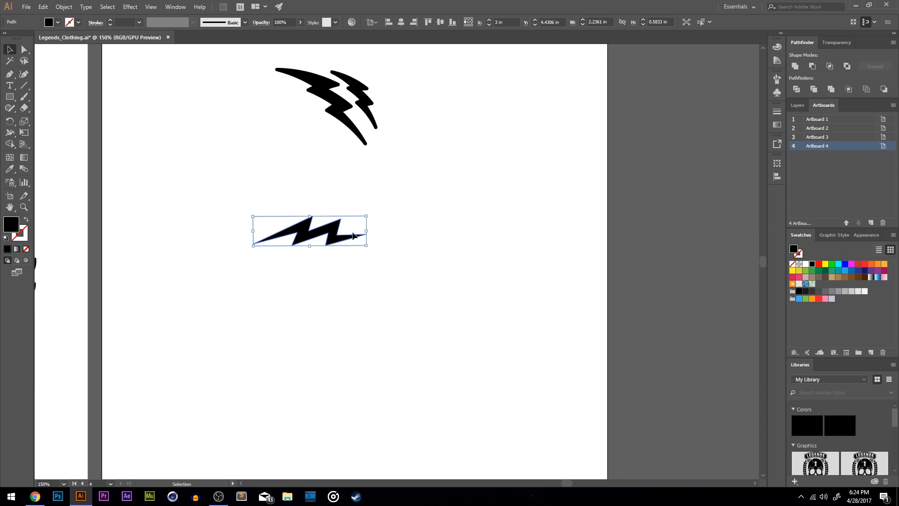
{"action": "left_click_drag", "start_coordinate": [366, 230], "coordinate": [385, 233]}
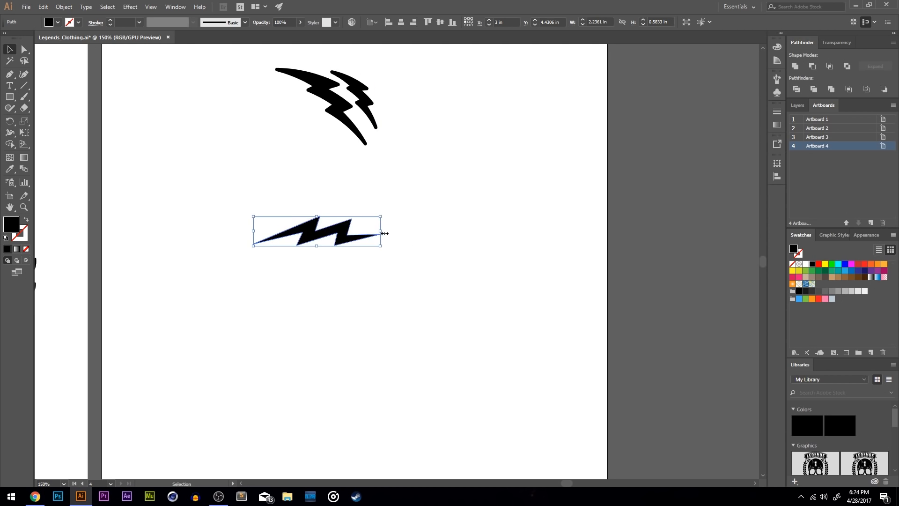
{"action": "left_click", "coordinate": [458, 266]}
{"action": "left_click_drag", "start_coordinate": [465, 275], "coordinate": [258, 201]}
{"action": "left_click", "coordinate": [131, 7]}
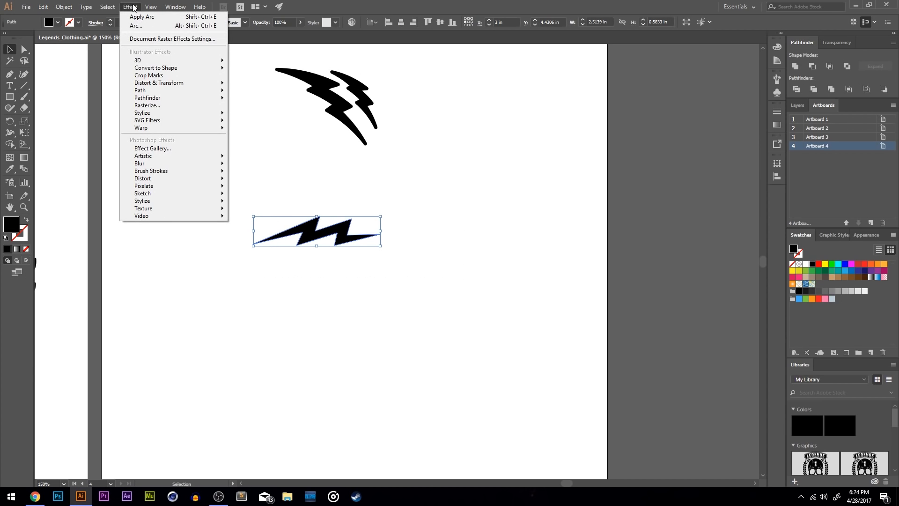
{"action": "left_click", "coordinate": [142, 17]}
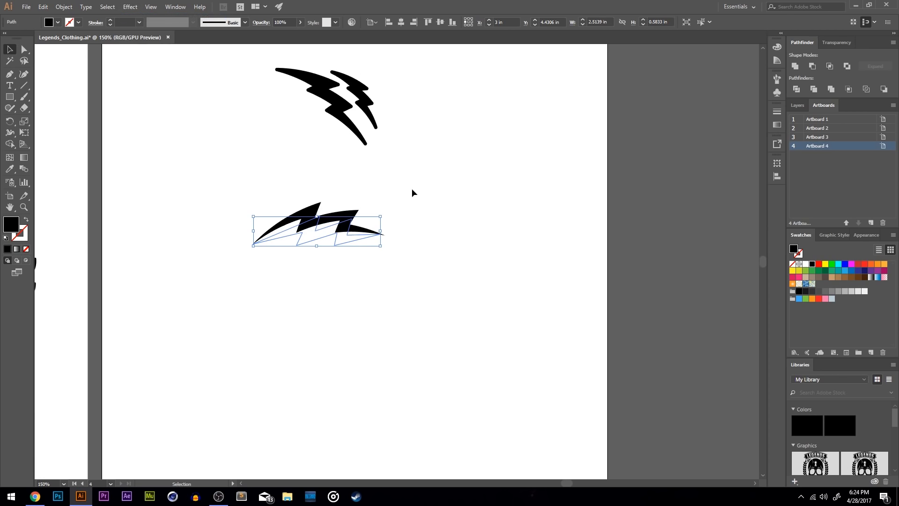
{"action": "key", "text": "ctrl+z"}
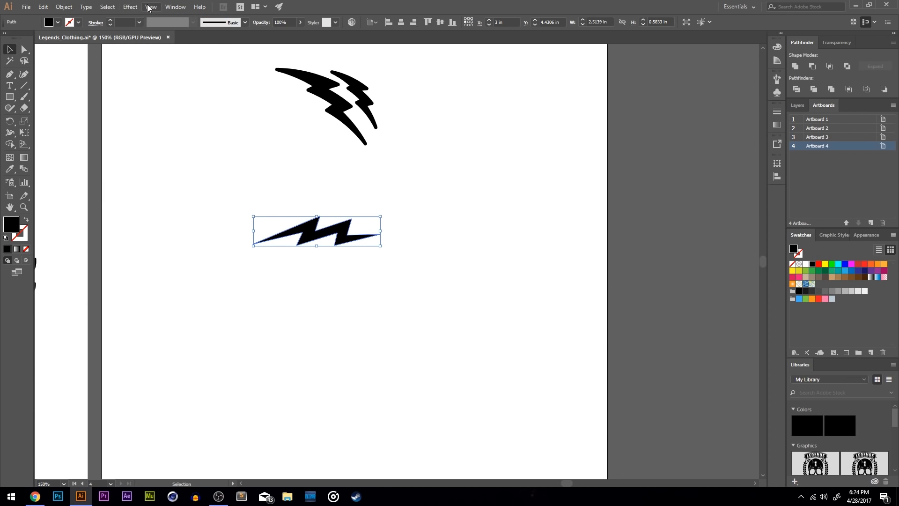
Warp the bolt with a horizontal Arc effect at 16% bend and expand its appearance
{"action": "left_click", "coordinate": [131, 7]}
{"action": "left_click", "coordinate": [150, 28]}
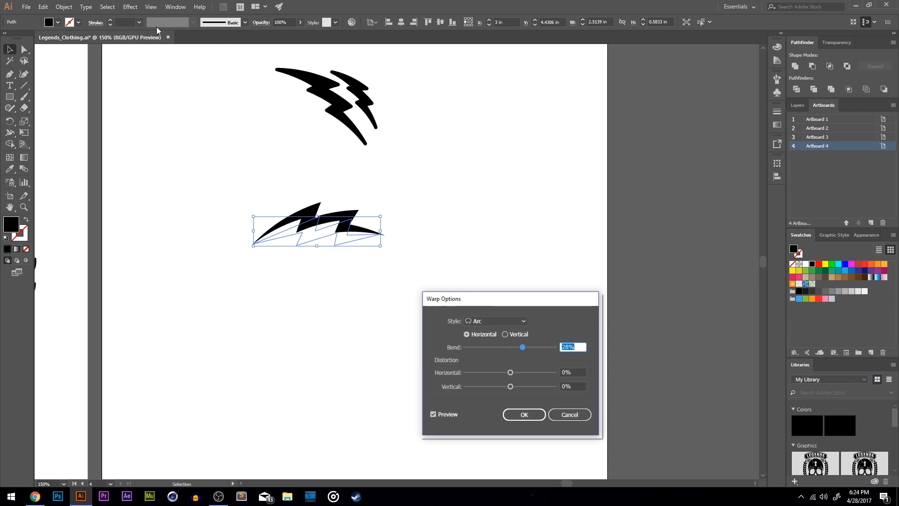
{"action": "left_click_drag", "start_coordinate": [520, 347], "coordinate": [517, 347]}
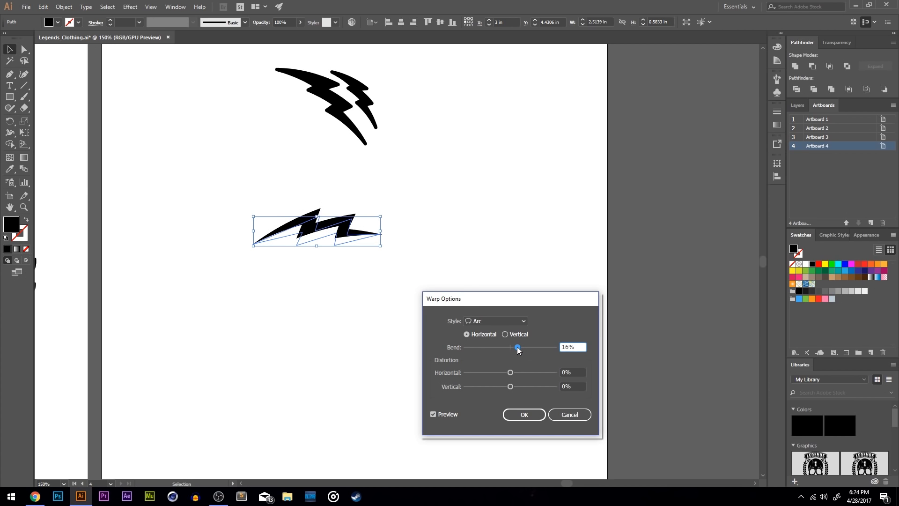
{"action": "left_click", "coordinate": [524, 415]}
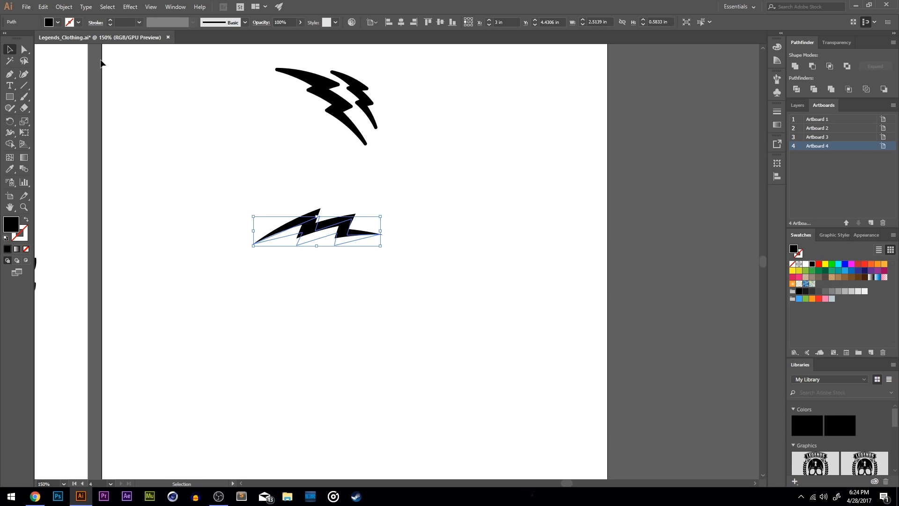
{"action": "left_click", "coordinate": [64, 7]}
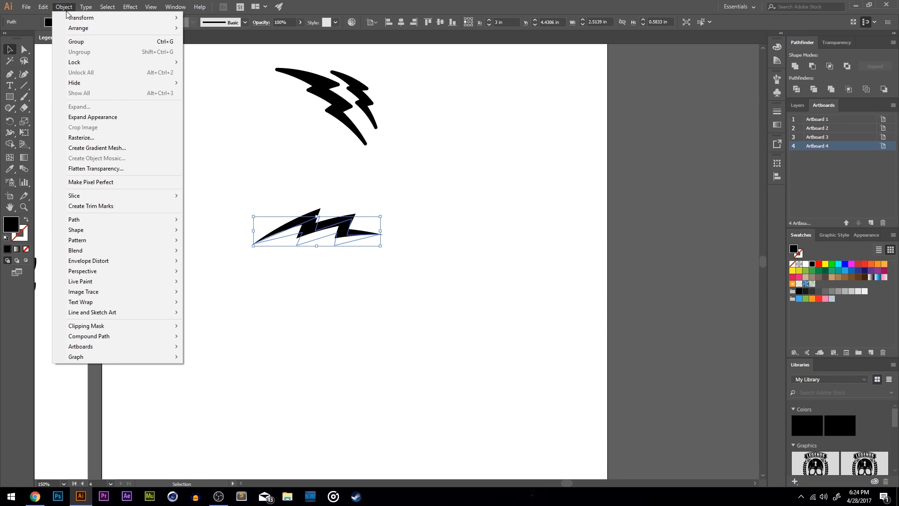
{"action": "left_click", "coordinate": [96, 117]}
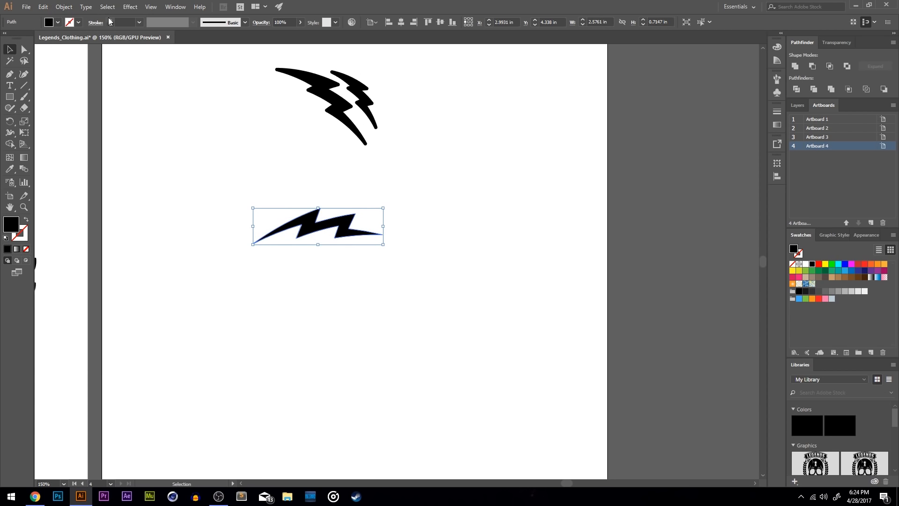
Give the arched bolt a 5 pt black stroke
{"action": "left_click", "coordinate": [110, 20]}
{"action": "left_click", "coordinate": [111, 20]}
{"action": "left_click", "coordinate": [110, 20]}
{"action": "left_click", "coordinate": [111, 20]}
{"action": "left_click", "coordinate": [111, 20]}
{"action": "left_click", "coordinate": [78, 22]}
{"action": "left_click", "coordinate": [23, 41]}
Align the bolt's stroke to the outside and give it round joins
{"action": "left_click", "coordinate": [96, 23]}
{"action": "left_click", "coordinate": [97, 23]}
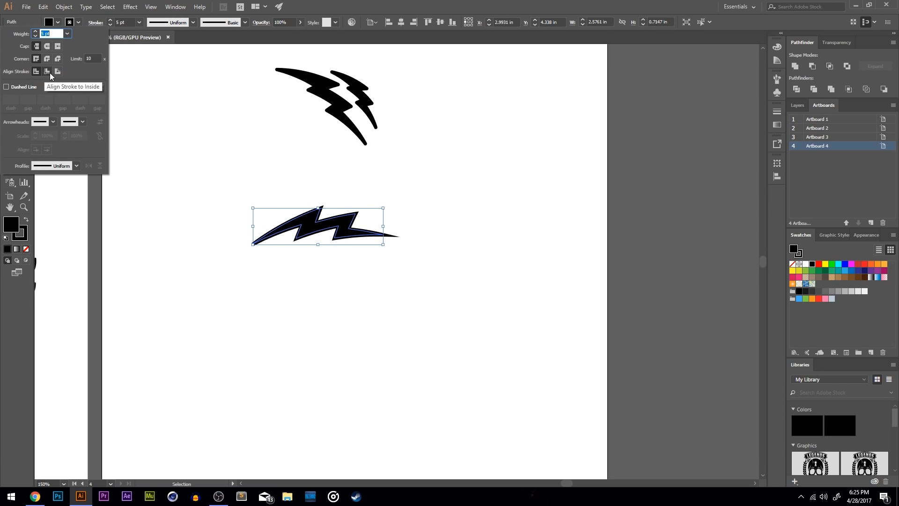
{"action": "left_click", "coordinate": [58, 73]}
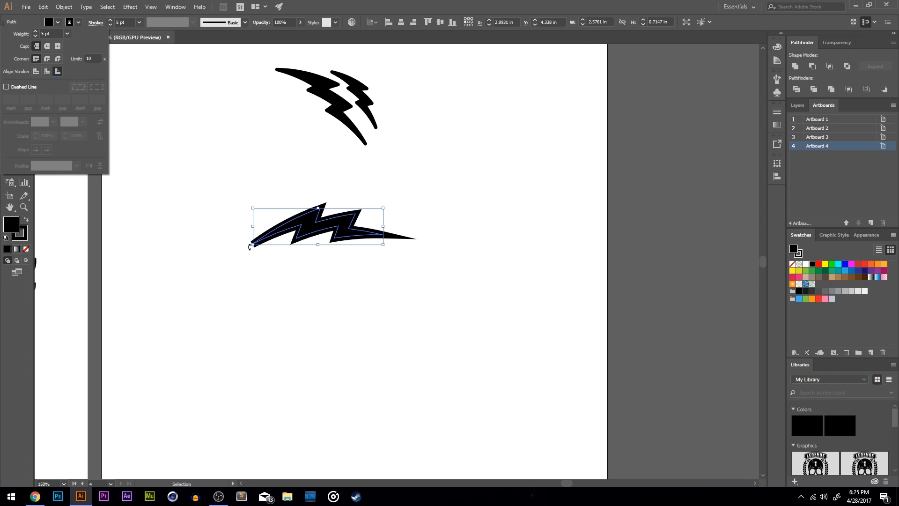
{"action": "left_click", "coordinate": [47, 60]}
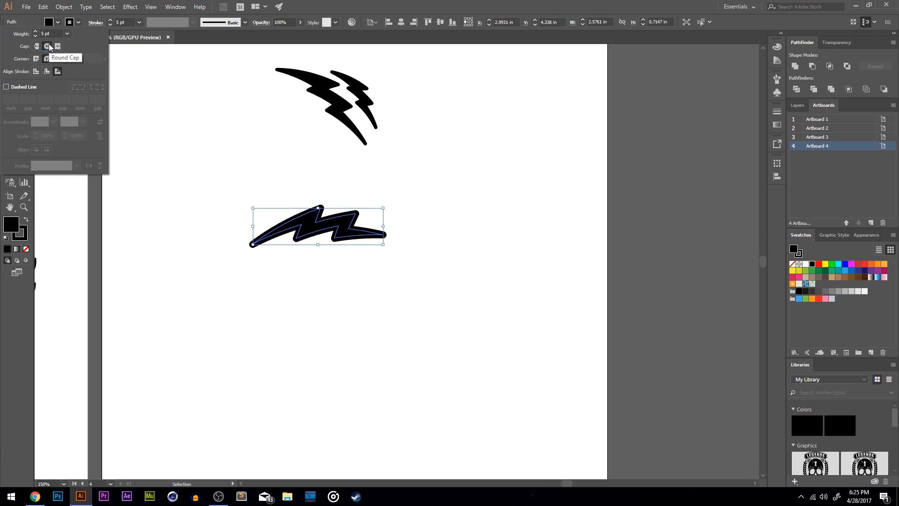
{"action": "left_click", "coordinate": [266, 178]}
{"action": "left_click", "coordinate": [232, 176]}
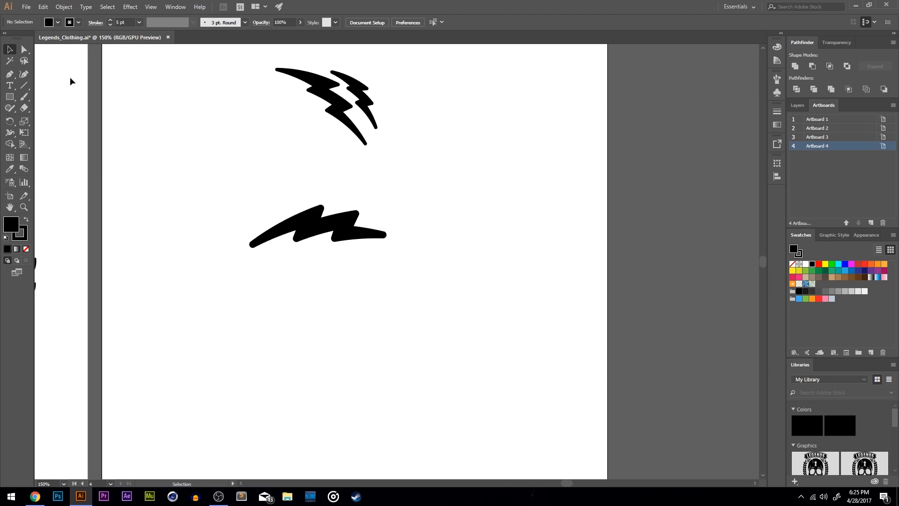
Reduce the bolt's stroke weight to 3 pt
{"action": "left_click", "coordinate": [286, 238]}
{"action": "left_click", "coordinate": [109, 25]}
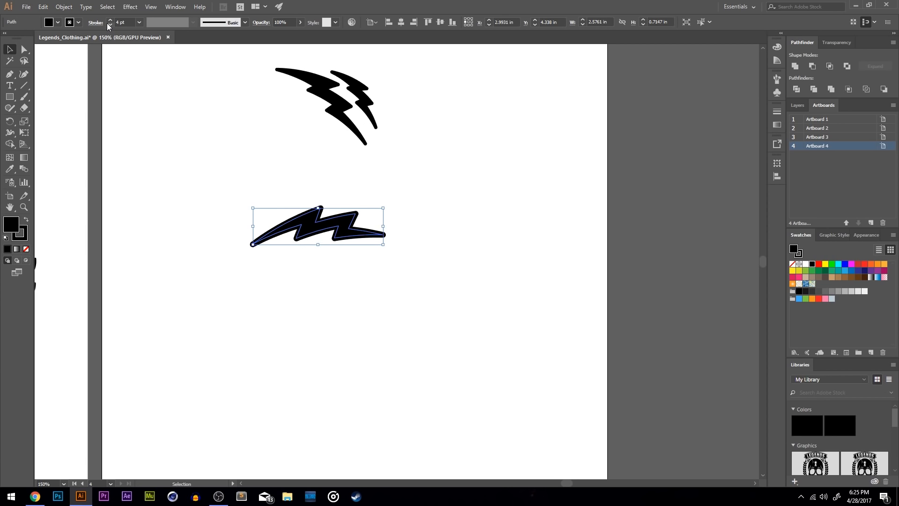
{"action": "left_click", "coordinate": [108, 24]}
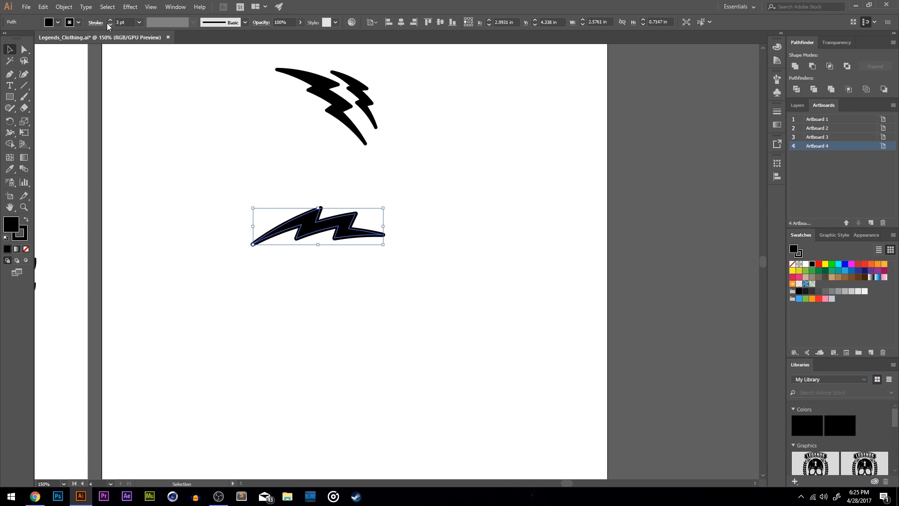
{"action": "left_click", "coordinate": [226, 153]}
Expand the stroked bolt's appearance and combine fill and outline into one shape with Pathfinder Merge
{"action": "left_click_drag", "start_coordinate": [228, 185], "coordinate": [457, 291]}
{"action": "left_click", "coordinate": [63, 6]}
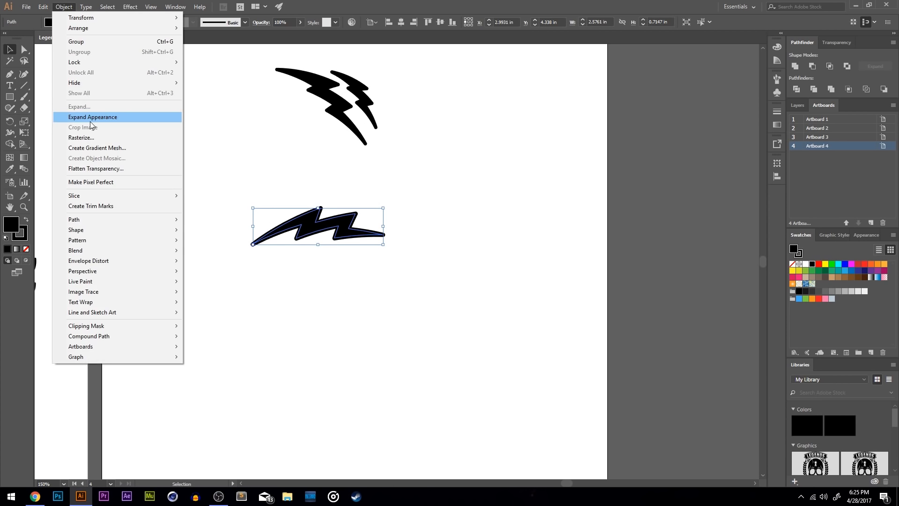
{"action": "left_click", "coordinate": [90, 118]}
{"action": "left_click", "coordinate": [831, 90]}
{"action": "left_click", "coordinate": [411, 260]}
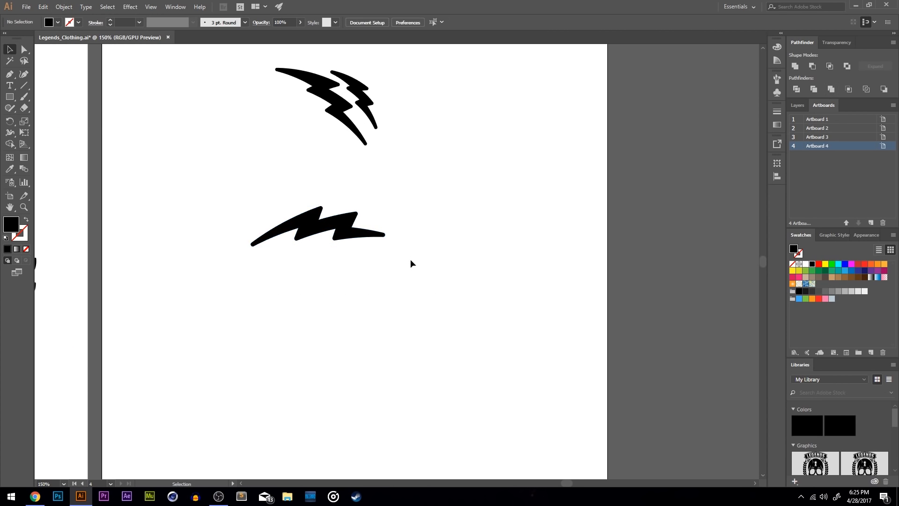
Move the finished bolt to the left and duplicate it so that two bolts are stacked one above the other
{"action": "left_click_drag", "start_coordinate": [349, 230], "coordinate": [305, 223]}
{"action": "left_click", "coordinate": [356, 242]}
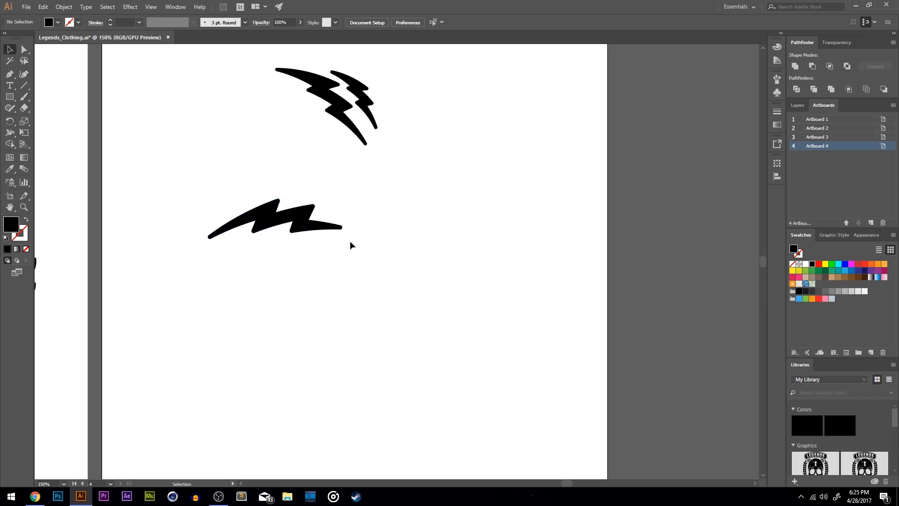
{"action": "left_click_drag", "start_coordinate": [302, 225], "coordinate": [301, 206]}
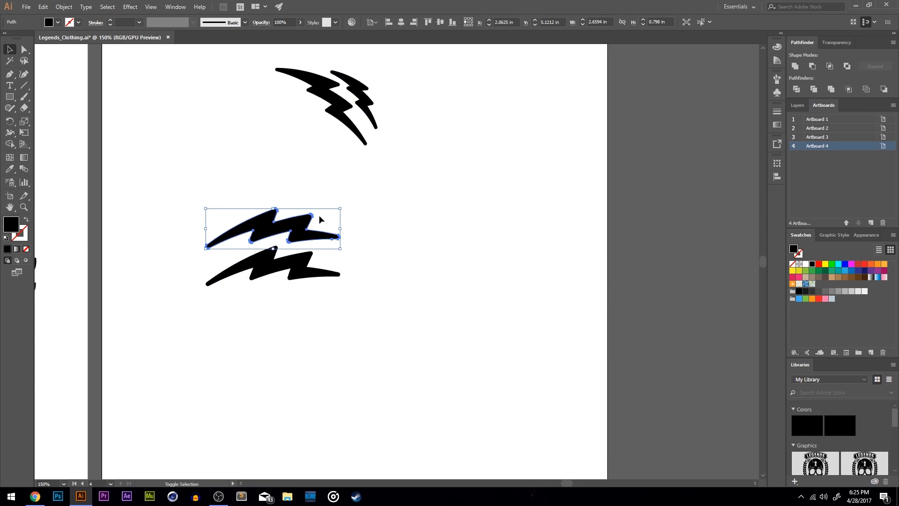
Arrange the two bolts as a smaller, downward-slanting pair about 1.4 in wide beside the reference bolts
{"action": "left_click_drag", "start_coordinate": [207, 210], "coordinate": [424, 50]}
{"action": "key", "text": "ctrl+z"}
{"action": "key", "text": "ctrl+z"}
{"action": "key", "text": "ctrl+z"}
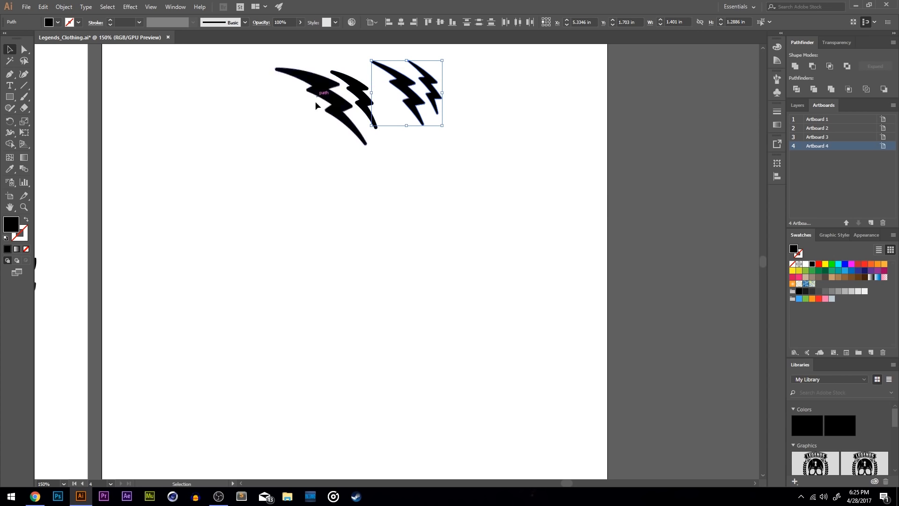
Clear the lightning bolts off the practice artboard and place a copy of the keyhole shape there
{"action": "left_click", "coordinate": [529, 148]}
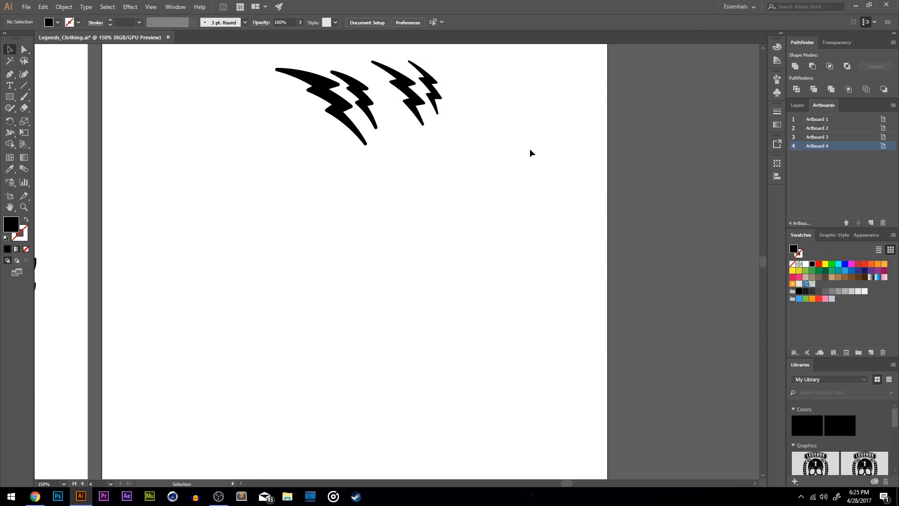
{"action": "key", "text": "space"}
{"action": "left_click_drag", "start_coordinate": [445, 143], "coordinate": [429, 193]}
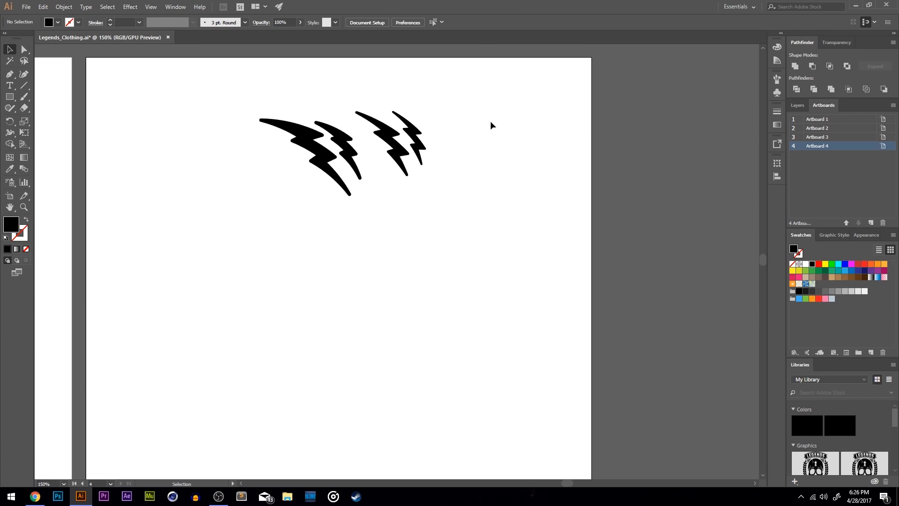
{"action": "left_click_drag", "start_coordinate": [479, 92], "coordinate": [302, 195]}
{"action": "key", "text": "space"}
{"action": "left_click_drag", "start_coordinate": [302, 196], "coordinate": [470, 123]}
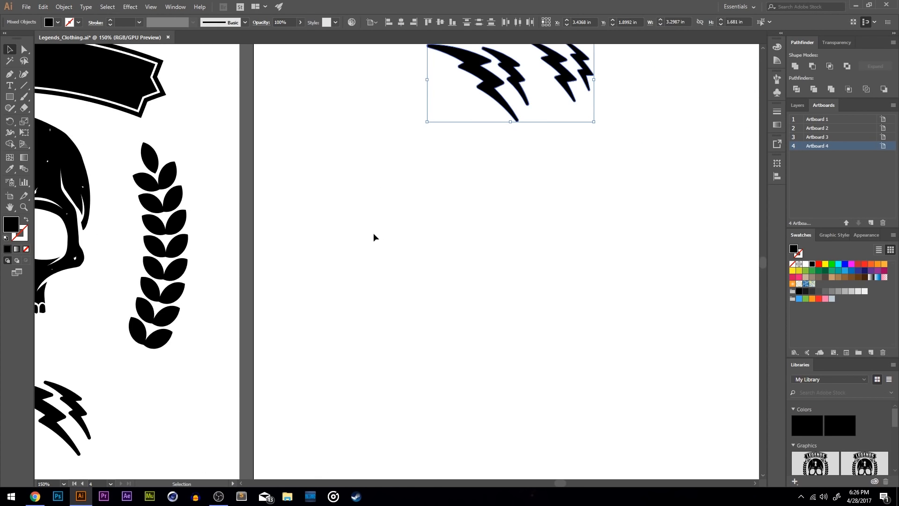
{"action": "key", "text": "space"}
{"action": "left_click_drag", "start_coordinate": [252, 245], "coordinate": [489, 194]}
{"action": "left_click", "coordinate": [96, 229]}
{"action": "left_click_drag", "start_coordinate": [79, 217], "coordinate": [271, 317]}
{"action": "key", "text": "space"}
{"action": "left_click_drag", "start_coordinate": [477, 141], "coordinate": [240, 199]}
{"action": "key", "text": "Delete"}
Move the keyhole copy to the upper part of the artboard and center it horizontally on the artboard
{"action": "left_click_drag", "start_coordinate": [295, 342], "coordinate": [330, 195]}
{"action": "left_click", "coordinate": [401, 22]}
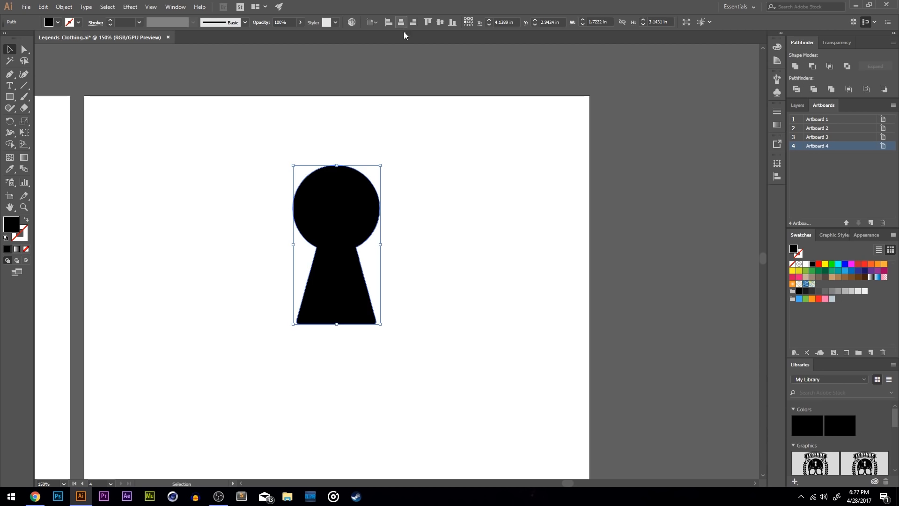
{"action": "left_click", "coordinate": [462, 301]}
{"action": "key", "text": "space"}
{"action": "left_click_drag", "start_coordinate": [462, 301], "coordinate": [444, 223]}
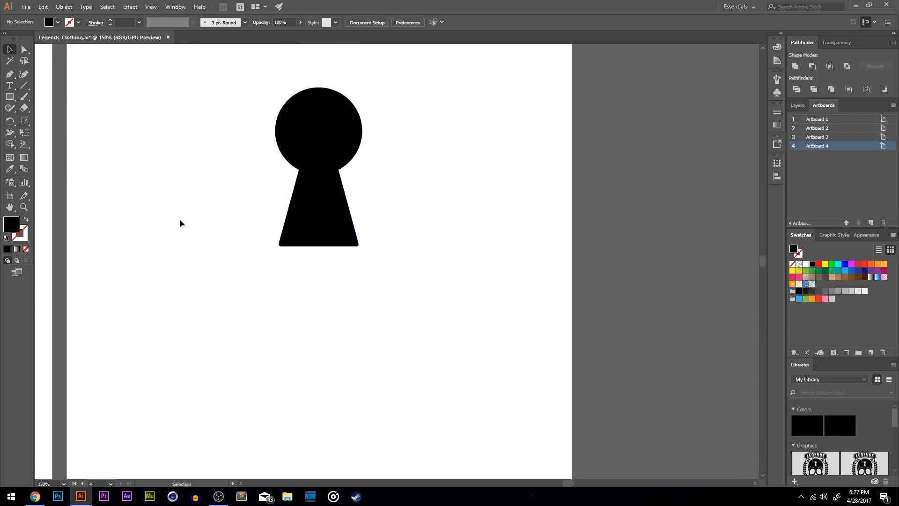
Draw a black circle about 1.83 in across below the reference keyhole
{"action": "scroll", "coordinate": [392, 265], "scroll_direction": "down", "scroll_amount": 1}
{"action": "key", "text": "space"}
{"action": "left_click_drag", "start_coordinate": [353, 305], "coordinate": [334, 203]}
{"action": "left_click_drag", "start_coordinate": [10, 97], "coordinate": [51, 116]}
{"action": "left_click_drag", "start_coordinate": [252, 185], "coordinate": [346, 275]}
{"action": "key", "text": "v"}
{"action": "left_click", "coordinate": [351, 247]}
{"action": "scroll", "coordinate": [327, 258], "scroll_direction": "down", "scroll_amount": 2}
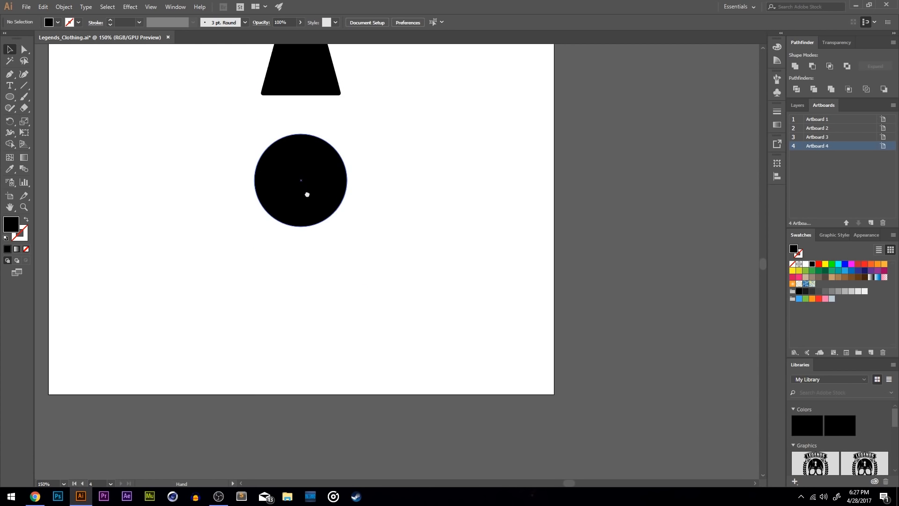
Draw a narrow vertical rectangle overlapping the circle's lower half and align the two horizontally by their centers
{"action": "left_click_drag", "start_coordinate": [10, 96], "coordinate": [56, 96]}
{"action": "left_click_drag", "start_coordinate": [271, 191], "coordinate": [324, 324]}
{"action": "key", "text": "v"}
{"action": "left_click_drag", "start_coordinate": [401, 166], "coordinate": [250, 284]}
{"action": "left_click", "coordinate": [401, 22]}
{"action": "left_click", "coordinate": [387, 281]}
{"action": "scroll", "coordinate": [386, 281], "scroll_direction": "up", "scroll_amount": 2}
{"action": "scroll", "coordinate": [385, 234], "scroll_direction": "down", "scroll_amount": 2}
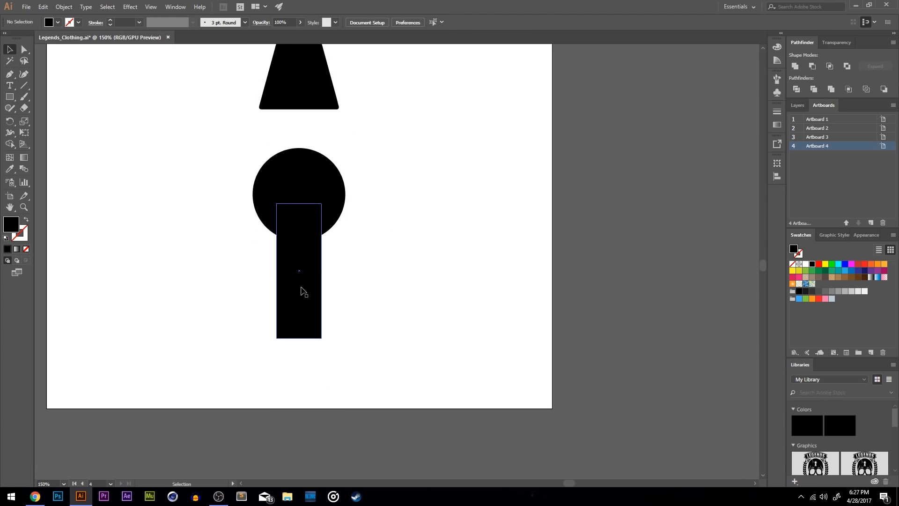
Shorten the rectangle from its bottom edge to a height of about 2.46 in
{"action": "left_click", "coordinate": [298, 333]}
{"action": "left_click_drag", "start_coordinate": [300, 338], "coordinate": [300, 328]}
{"action": "left_click", "coordinate": [419, 292]}
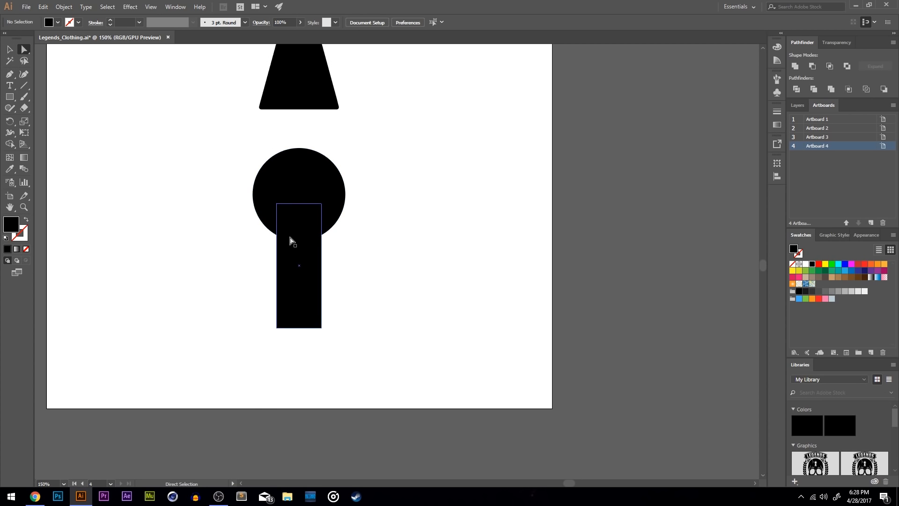
Shift only the rectangle's lower-right anchor point outward in small increments to flare that side of the stem
{"action": "scroll", "coordinate": [339, 172], "scroll_direction": "up", "scroll_amount": 3}
{"action": "left_click_drag", "start_coordinate": [293, 174], "coordinate": [293, 81]}
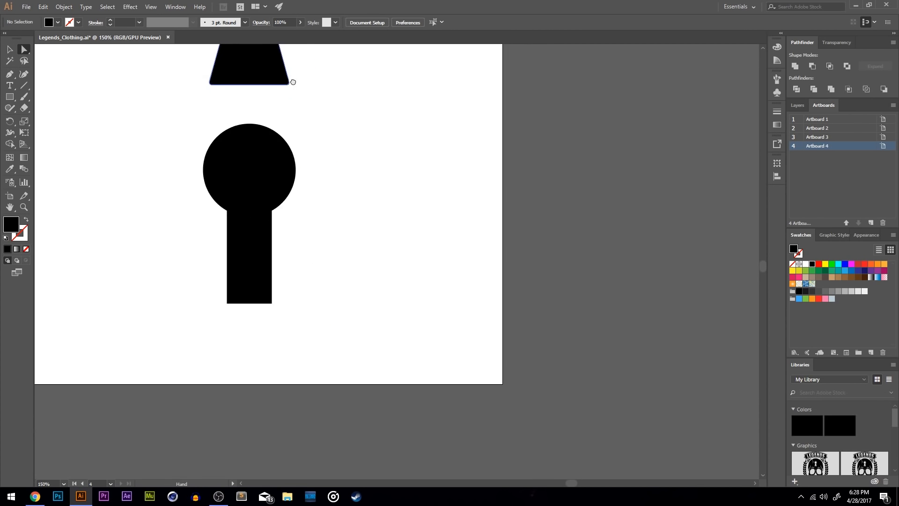
{"action": "scroll", "coordinate": [344, 240], "scroll_direction": "down", "scroll_amount": 2}
{"action": "scroll", "coordinate": [343, 241], "scroll_direction": "left", "scroll_amount": 2}
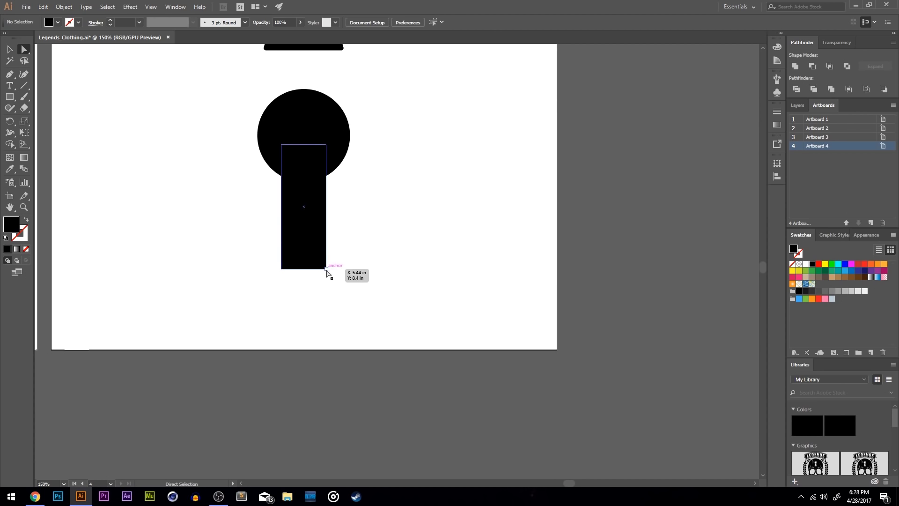
{"action": "left_click", "coordinate": [326, 268]}
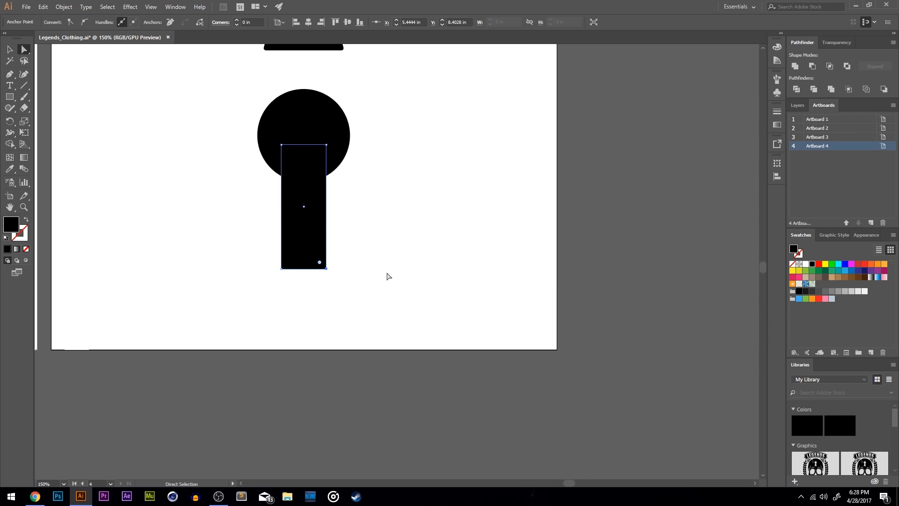
{"action": "key", "text": "Right"}
{"action": "key", "text": "Right"}
{"action": "key", "text": "Right"}
{"action": "key", "text": "Right"}
{"action": "key", "text": "Right"}
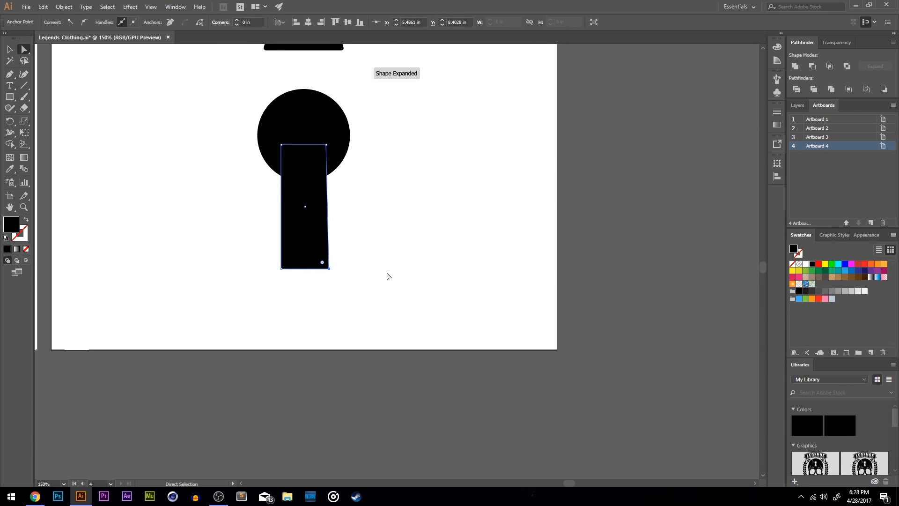
{"action": "key", "text": "Right"}
{"action": "key", "text": "Right"}
{"action": "key", "text": "Right"}
{"action": "key", "text": "Right"}
Shift the stem's lower-left anchor point outward to match the other side, making the base about 1.44 in wide
{"action": "left_click", "coordinate": [281, 268]}
{"action": "key", "text": "Left"}
{"action": "key", "text": "Left"}
{"action": "key", "text": "Left"}
{"action": "key", "text": "Left"}
{"action": "key", "text": "Left"}
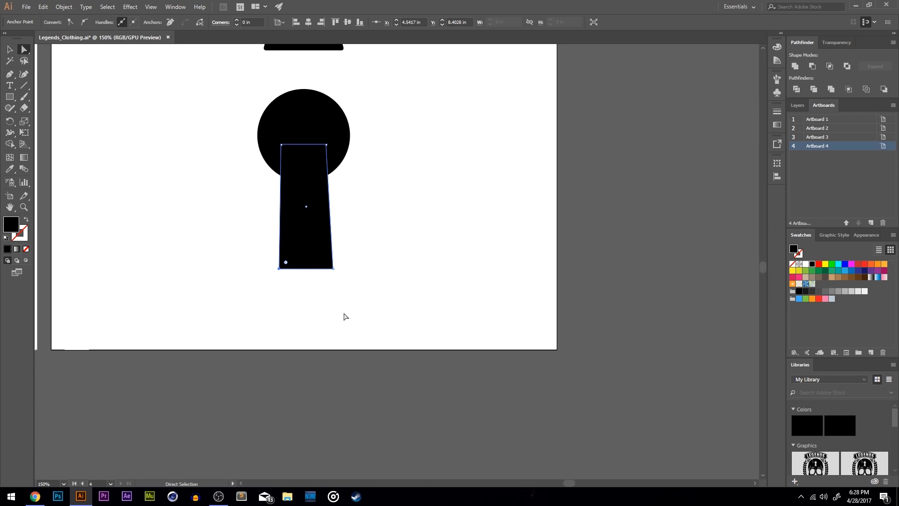
{"action": "key", "text": "Left"}
{"action": "key", "text": "Left"}
{"action": "key", "text": "Left"}
{"action": "key", "text": "Left"}
{"action": "key", "text": "Left"}
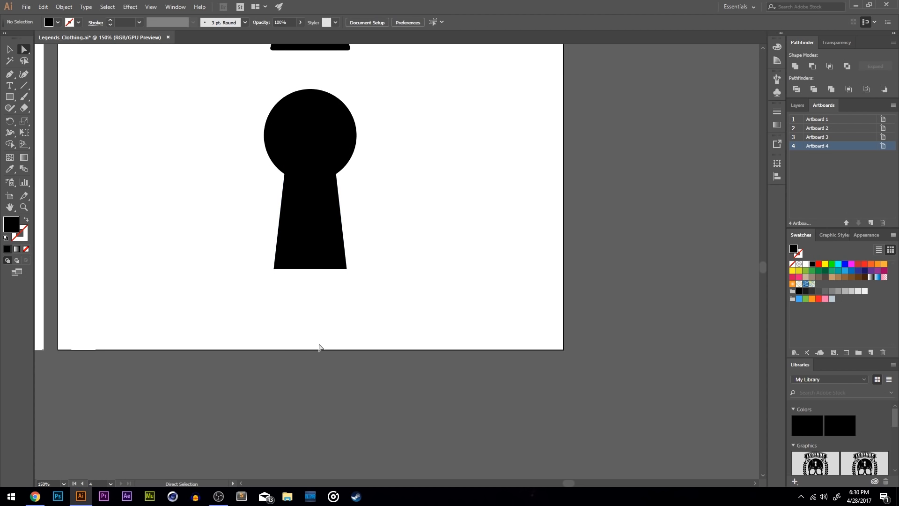
Move the stem's two top anchor points inward evenly to give it a stronger taper inside the circle
{"action": "left_click_drag", "start_coordinate": [416, 219], "coordinate": [376, 300]}
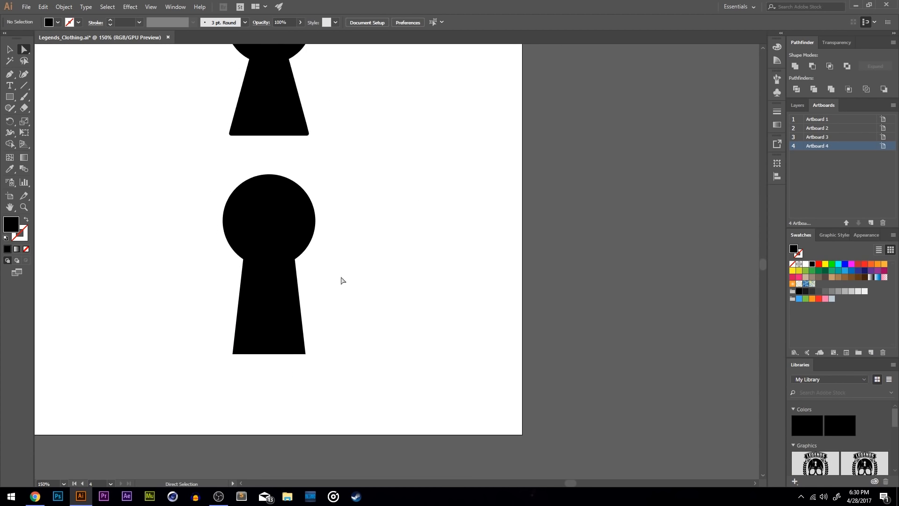
{"action": "left_click", "coordinate": [258, 279]}
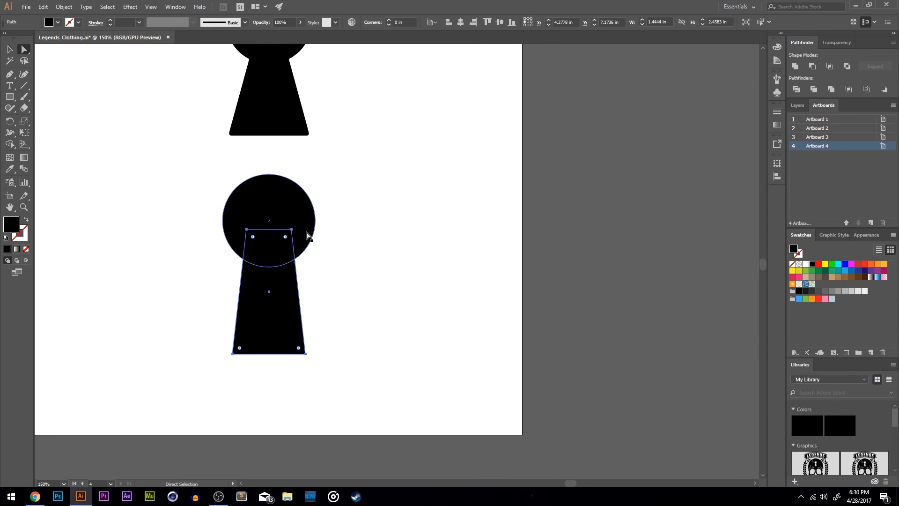
{"action": "left_click", "coordinate": [292, 230]}
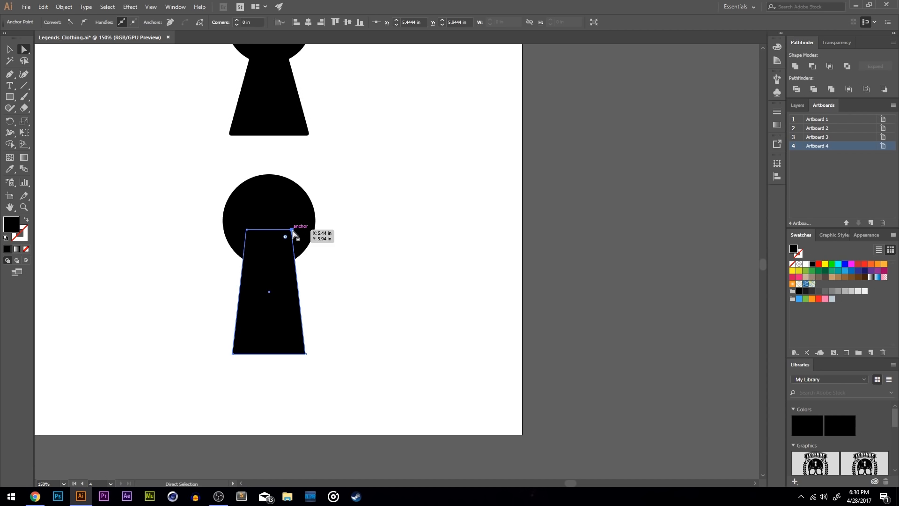
{"action": "left_click", "coordinate": [345, 267]}
{"action": "key", "text": "ctrl+z"}
{"action": "left_click", "coordinate": [289, 230], "text": "shift"}
{"action": "left_click", "coordinate": [285, 230], "text": "shift"}
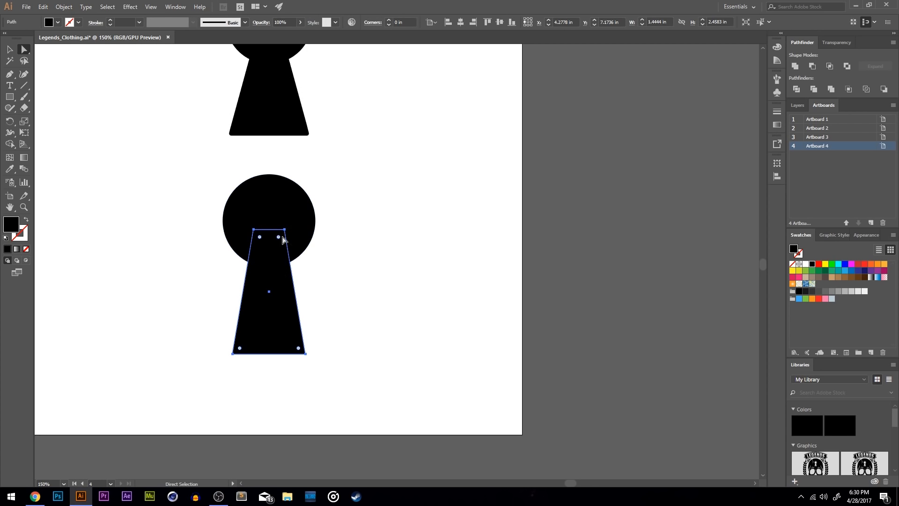
{"action": "left_click", "coordinate": [507, 363]}
{"action": "left_click_drag", "start_coordinate": [397, 277], "coordinate": [387, 298]}
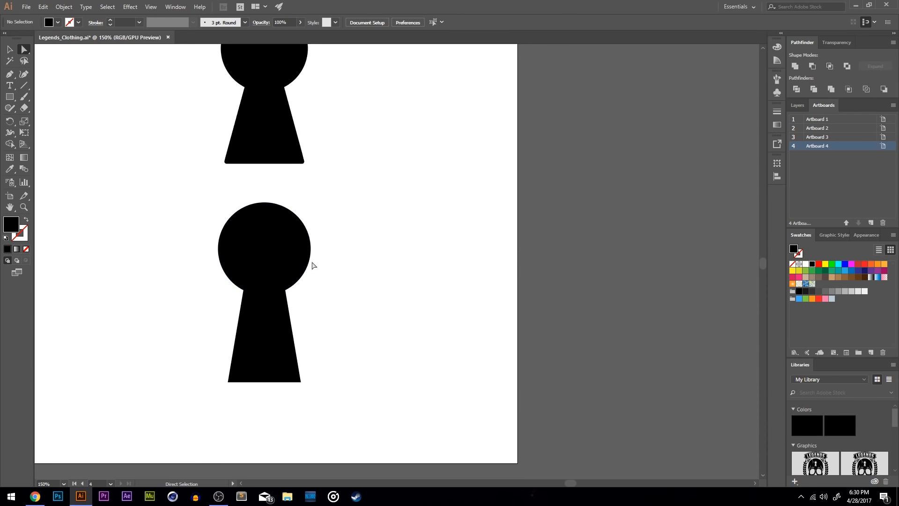
Give the circle and stem a 4 pt black stroke with round-join corners to soften the base corners
{"action": "key", "text": "v"}
{"action": "left_click_drag", "start_coordinate": [327, 249], "coordinate": [312, 214]}
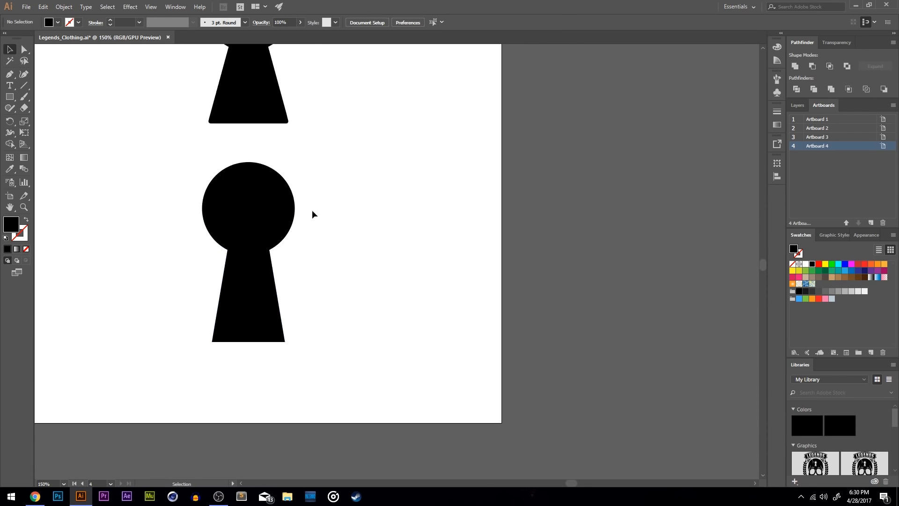
{"action": "left_click_drag", "start_coordinate": [343, 191], "coordinate": [216, 354]}
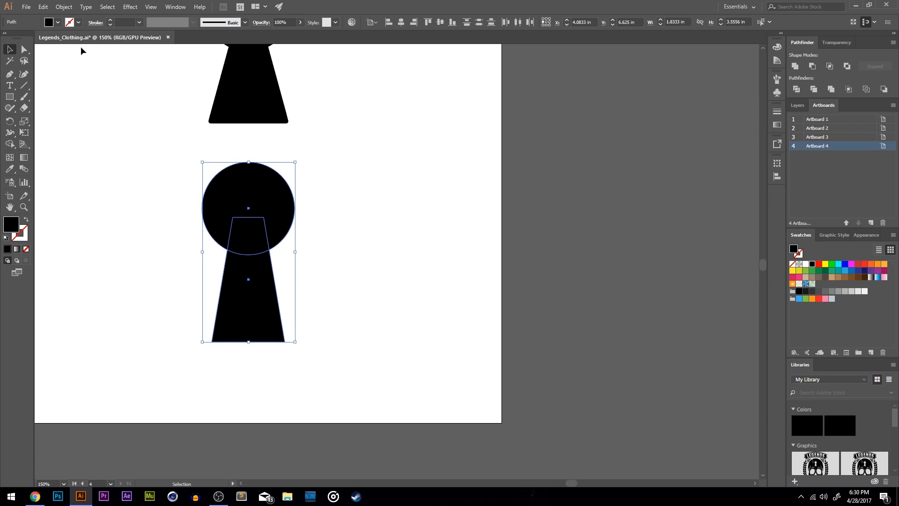
{"action": "left_click", "coordinate": [109, 20]}
{"action": "left_click", "coordinate": [109, 20]}
{"action": "left_click", "coordinate": [109, 21]}
{"action": "left_click", "coordinate": [110, 20]}
{"action": "left_click", "coordinate": [110, 20]}
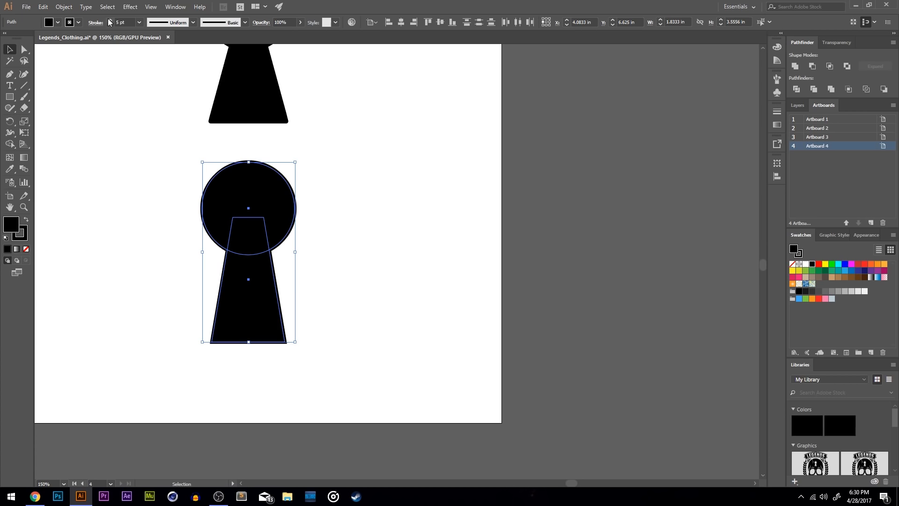
{"action": "left_click", "coordinate": [110, 26]}
{"action": "left_click", "coordinate": [110, 25]}
{"action": "left_click", "coordinate": [96, 23]}
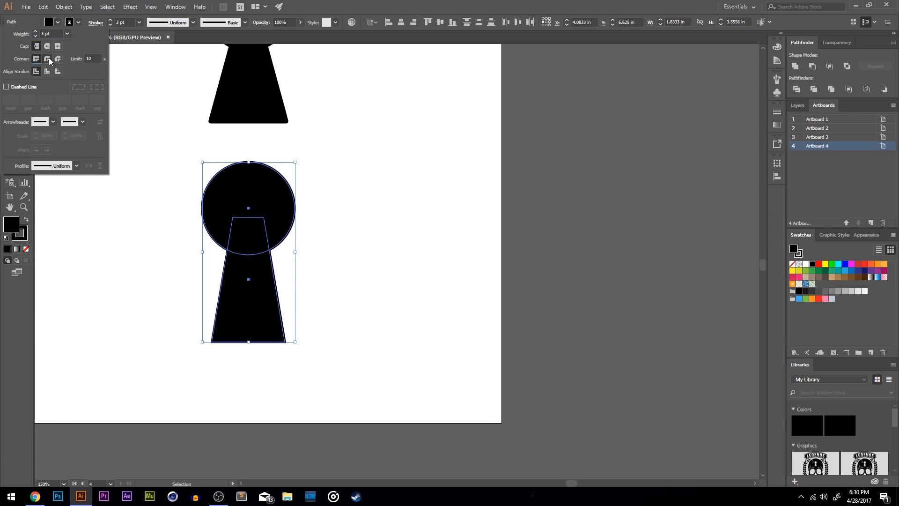
{"action": "left_click", "coordinate": [110, 20]}
{"action": "left_click", "coordinate": [420, 255]}
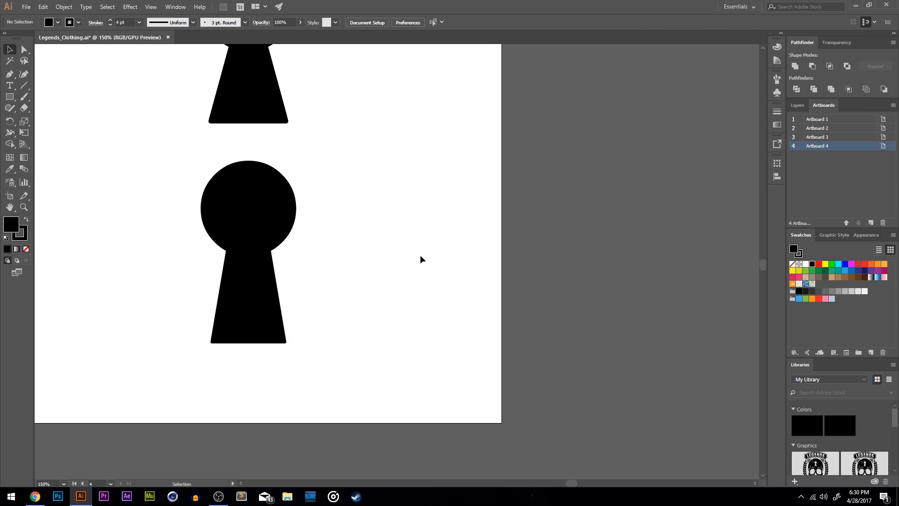
Group the new keyhole's circle and stem
{"action": "left_click_drag", "start_coordinate": [341, 360], "coordinate": [164, 154]}
{"action": "key", "text": "ctrl+g"}
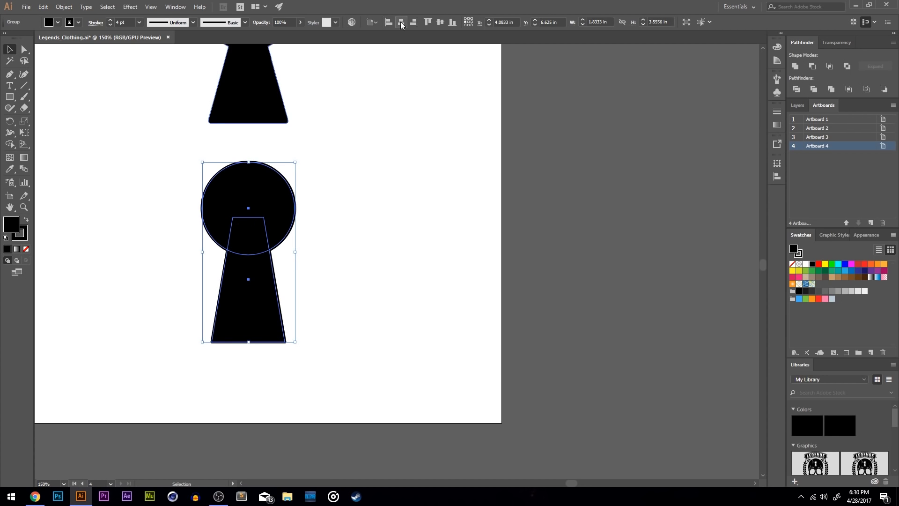
{"action": "left_click", "coordinate": [454, 125]}
Expand the grouped keyhole's fill and stroke and combine them into one shape with Pathfinder Merge
{"action": "left_click_drag", "start_coordinate": [351, 150], "coordinate": [209, 384]}
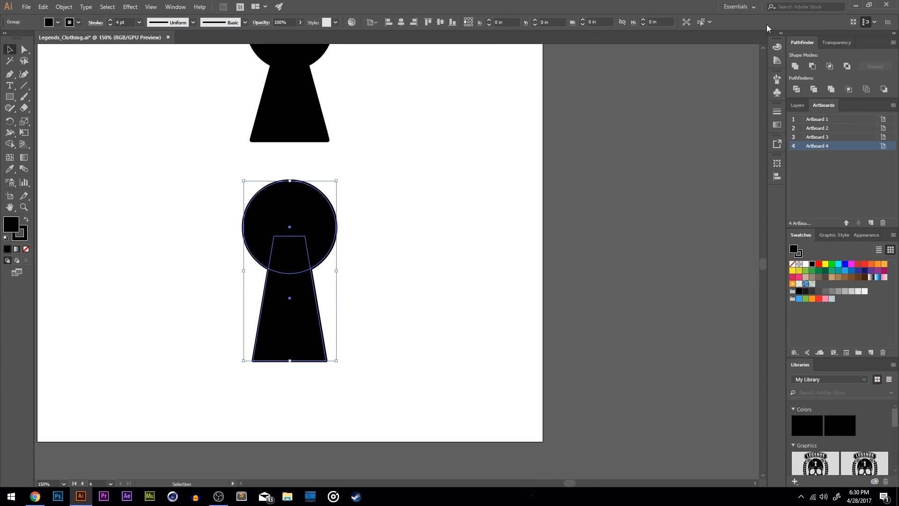
{"action": "left_click", "coordinate": [830, 89]}
{"action": "key", "text": "ctrl+z"}
{"action": "left_click", "coordinate": [63, 7]}
{"action": "left_click", "coordinate": [79, 106]}
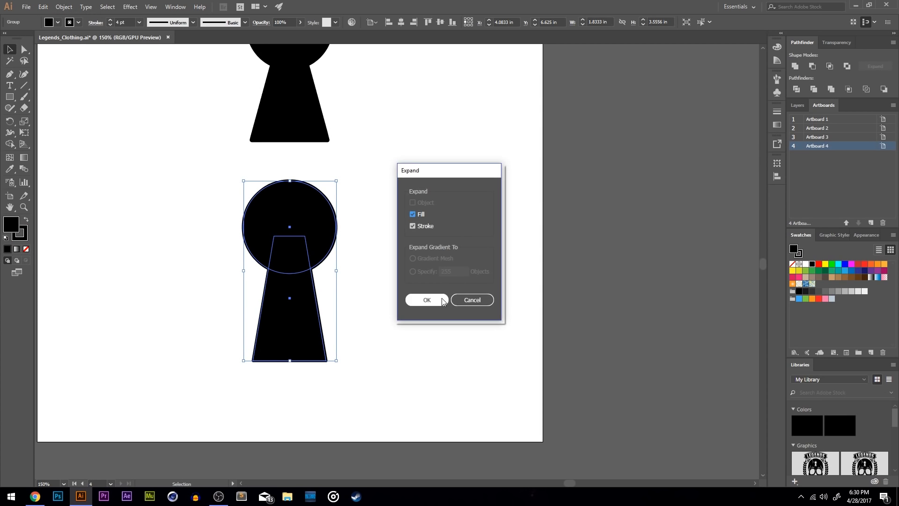
{"action": "left_click", "coordinate": [426, 300]}
{"action": "left_click", "coordinate": [830, 89]}
{"action": "left_click", "coordinate": [493, 243]}
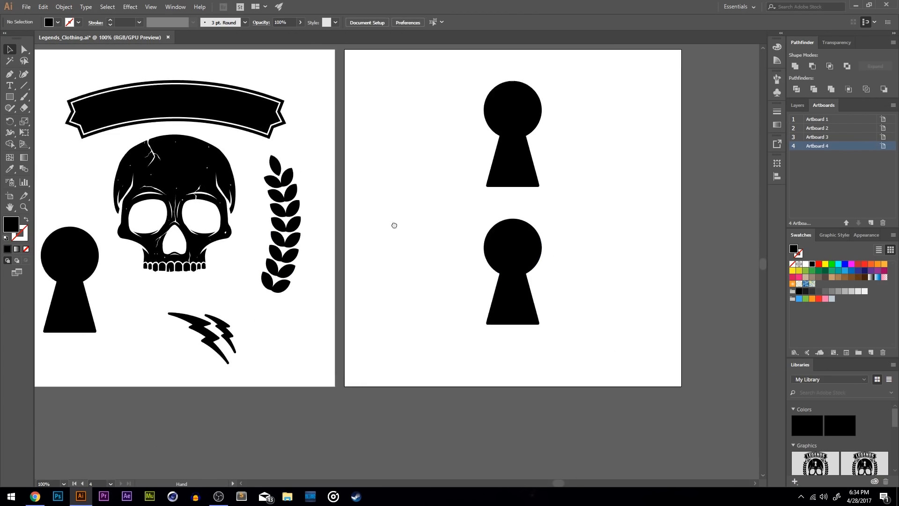
Delete both keyholes from the practice artboard
{"action": "left_click_drag", "start_coordinate": [393, 223], "coordinate": [413, 229]}
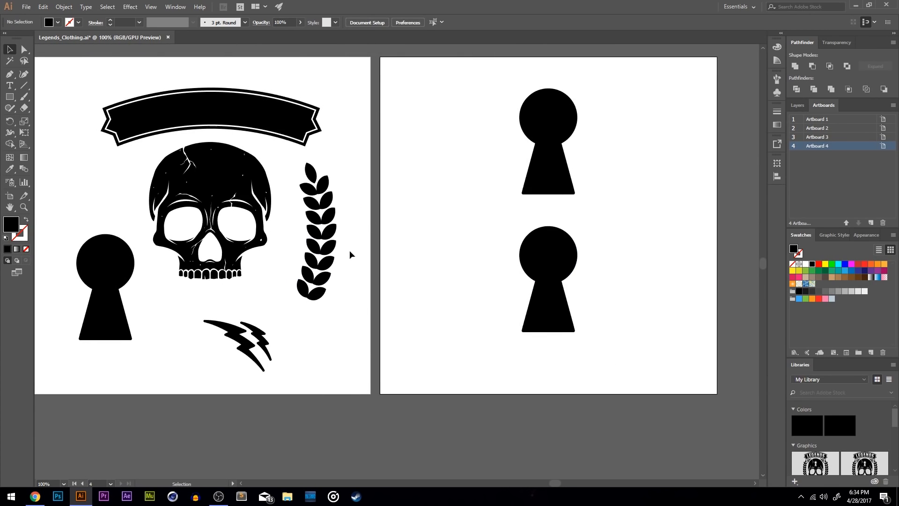
{"action": "left_click_drag", "start_coordinate": [344, 247], "coordinate": [265, 234]}
{"action": "left_click_drag", "start_coordinate": [431, 110], "coordinate": [589, 405]}
{"action": "key", "text": "Delete"}
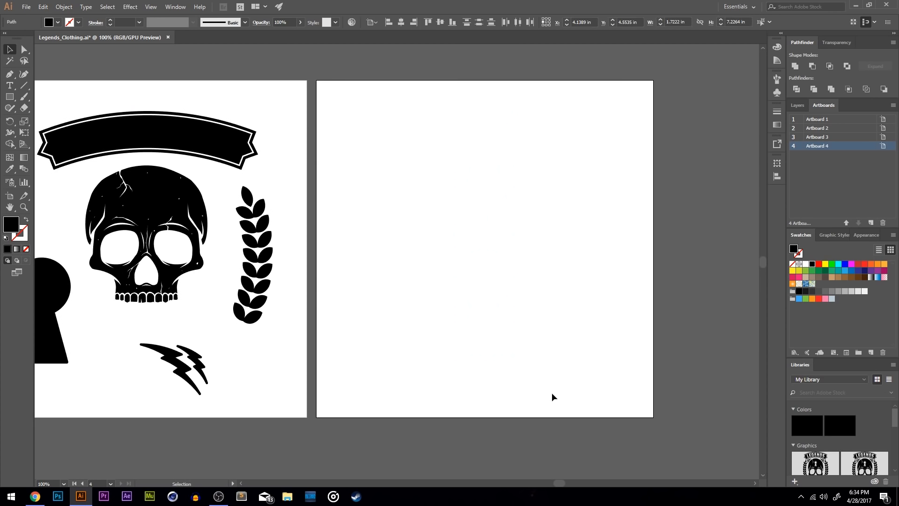
Place a copy of the laurel branch near the upper-right corner of the empty practice artboard as a reference
{"action": "left_click_drag", "start_coordinate": [270, 208], "coordinate": [594, 117]}
{"action": "key", "text": "z"}
{"action": "left_click", "coordinate": [600, 77]}
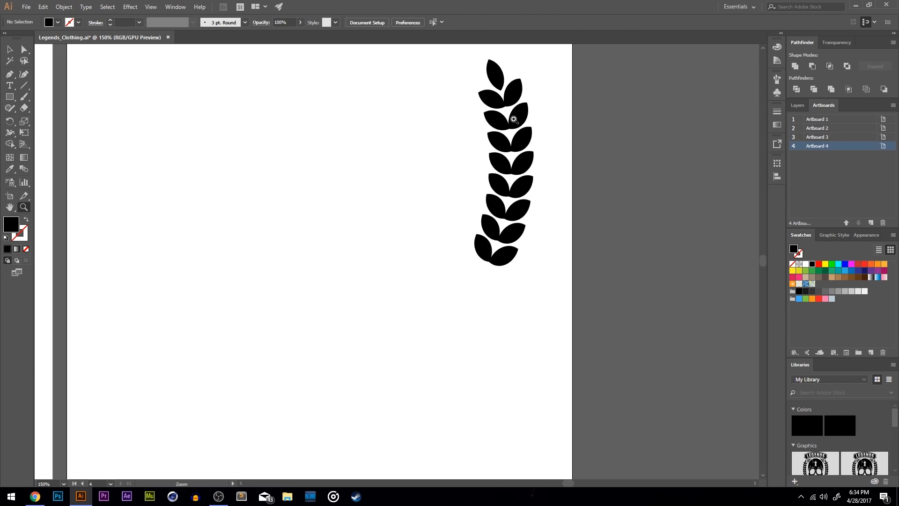
{"action": "left_click", "coordinate": [10, 48]}
{"action": "scroll", "coordinate": [218, 187], "scroll_direction": "right", "scroll_amount": 1}
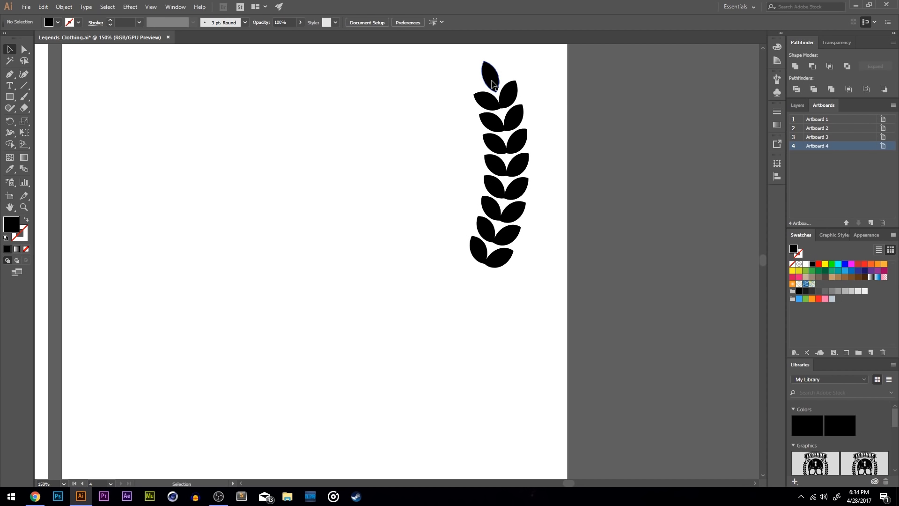
{"action": "left_click_drag", "start_coordinate": [491, 152], "coordinate": [515, 95]}
{"action": "scroll", "coordinate": [217, 184], "scroll_direction": "left", "scroll_amount": 1}
Draw a circle about 2.29 in across in the artboard's upper-left area and fill it red
{"action": "left_click_drag", "start_coordinate": [9, 97], "coordinate": [29, 113]}
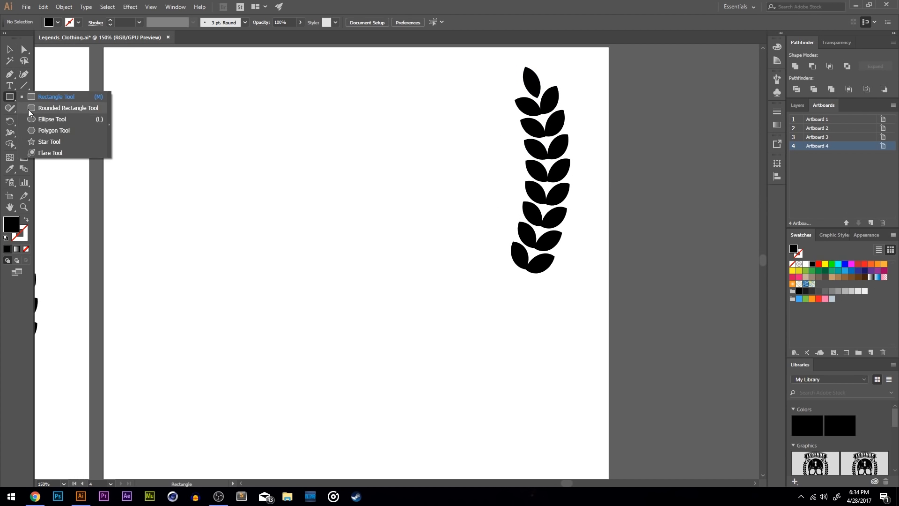
{"action": "left_click_drag", "start_coordinate": [29, 113], "coordinate": [29, 119]}
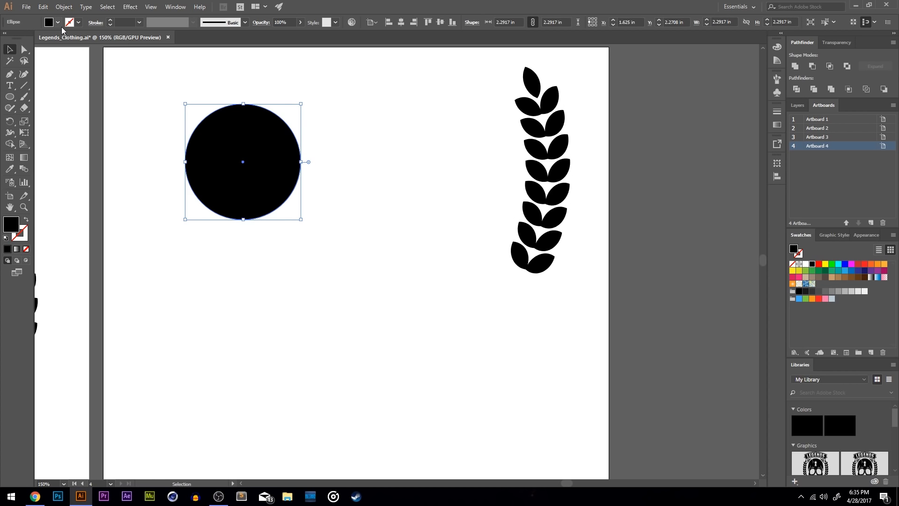
{"action": "left_click", "coordinate": [57, 22]}
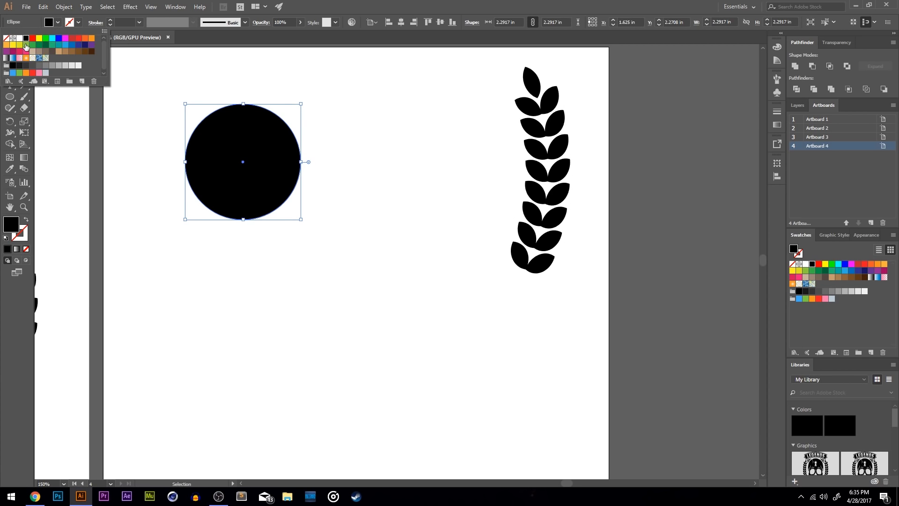
{"action": "left_click", "coordinate": [33, 38]}
{"action": "left_click", "coordinate": [338, 127]}
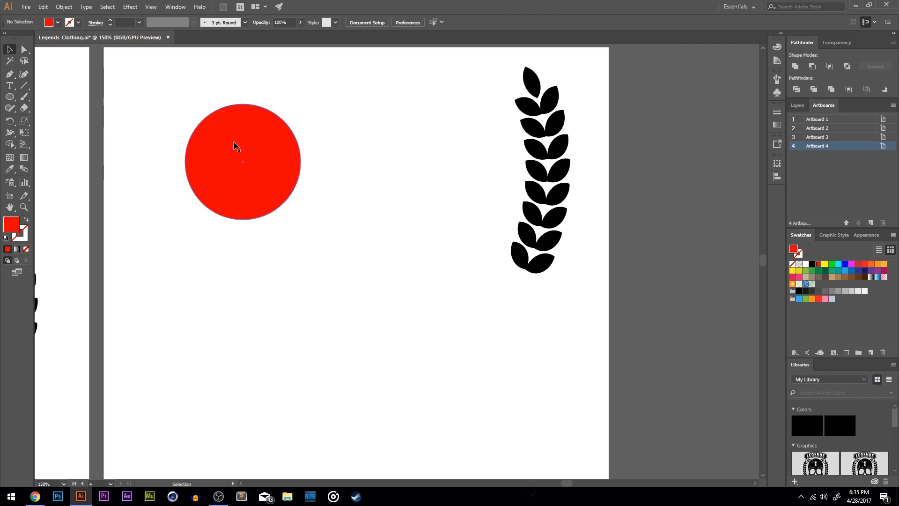
Duplicate the red circle about 1.39 in horizontally so the two overlap, and fill the copy black
{"action": "left_click_drag", "start_coordinate": [205, 148], "coordinate": [274, 152]}
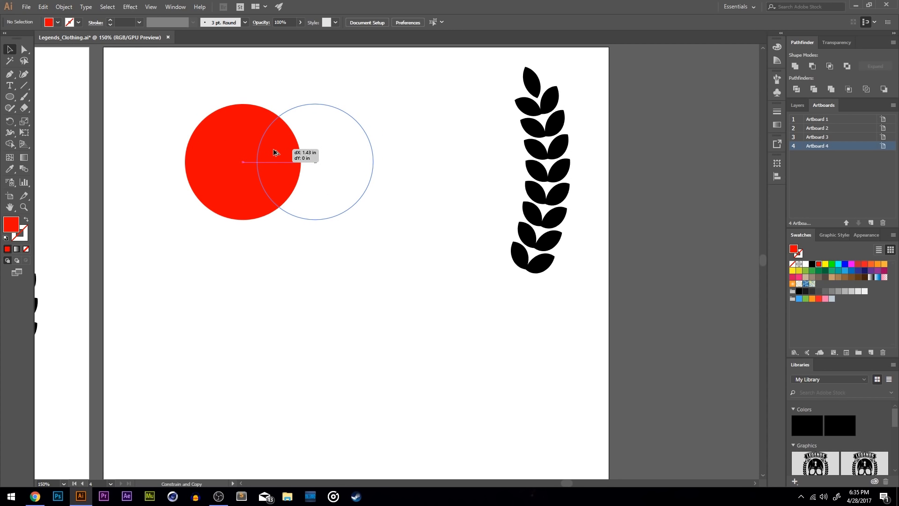
{"action": "mouse_move", "coordinate": [274, 151]}
{"action": "left_mouse_down"}
{"action": "mouse_move", "coordinate": [284, 155]}
{"action": "mouse_move", "coordinate": [271, 155]}
{"action": "left_mouse_up"}
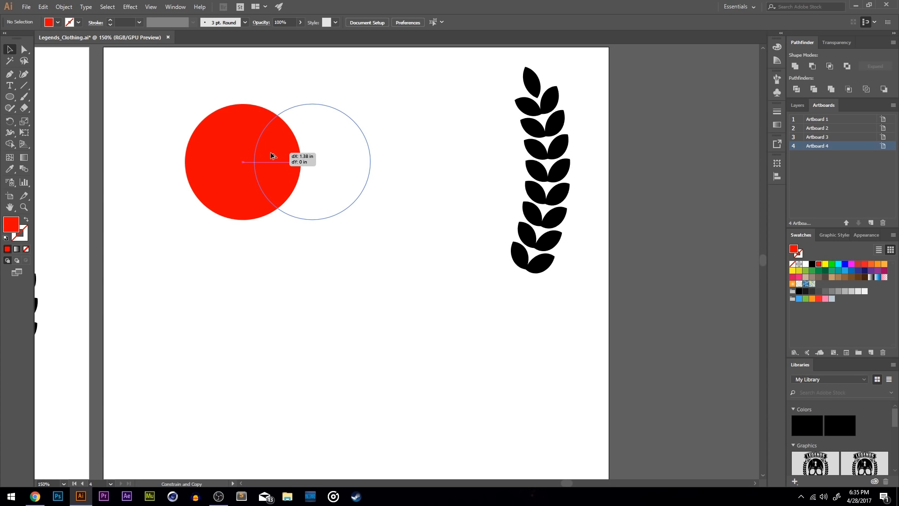
{"action": "left_click_drag", "start_coordinate": [271, 155], "coordinate": [272, 156]}
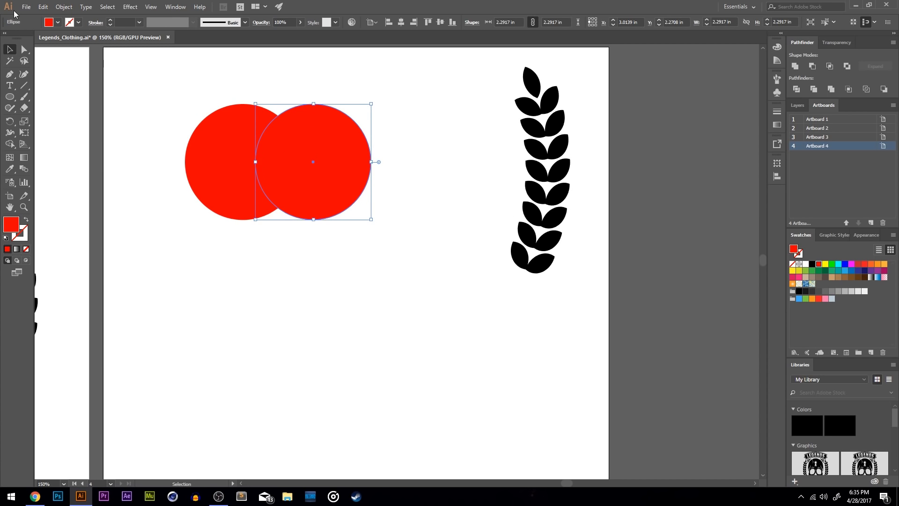
{"action": "left_click", "coordinate": [52, 26]}
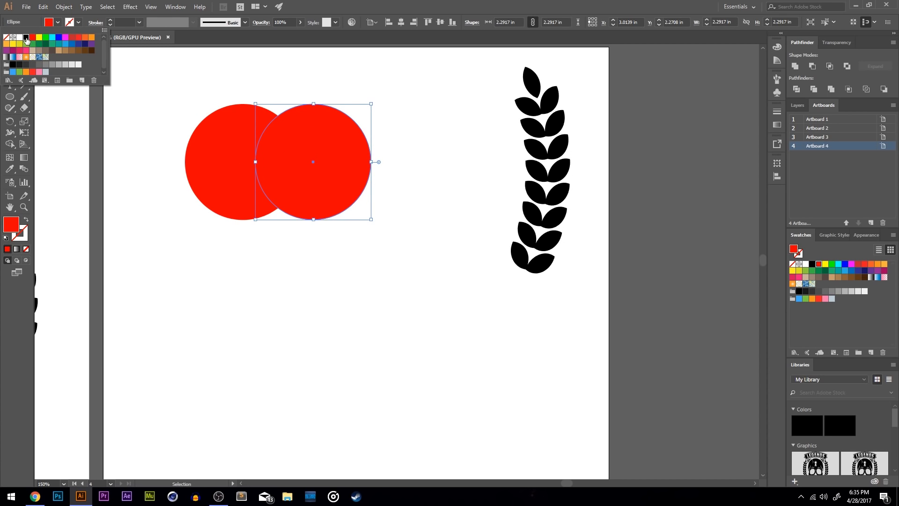
{"action": "left_click", "coordinate": [26, 39]}
Remove the outer parts of both overlapping circles with the Shape Builder tool, keeping only the leaf-shaped overlap
{"action": "left_click_drag", "start_coordinate": [321, 259], "coordinate": [310, 156]}
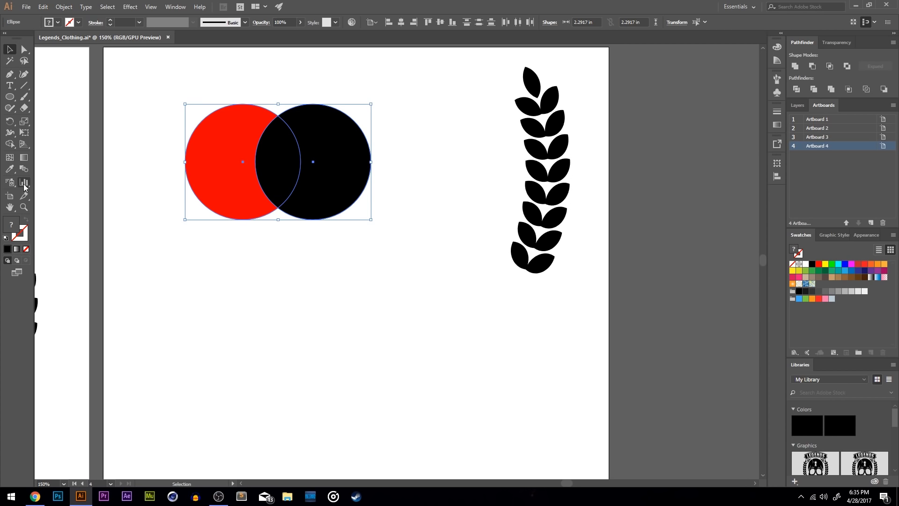
{"action": "left_click_drag", "start_coordinate": [9, 144], "coordinate": [45, 149]}
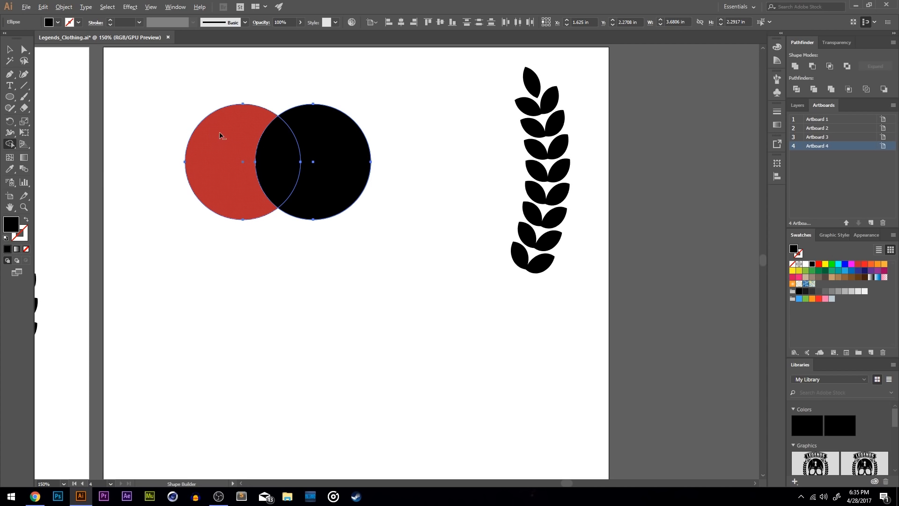
{"action": "left_click", "coordinate": [209, 138], "text": "alt"}
{"action": "left_click", "coordinate": [309, 134], "text": "alt"}
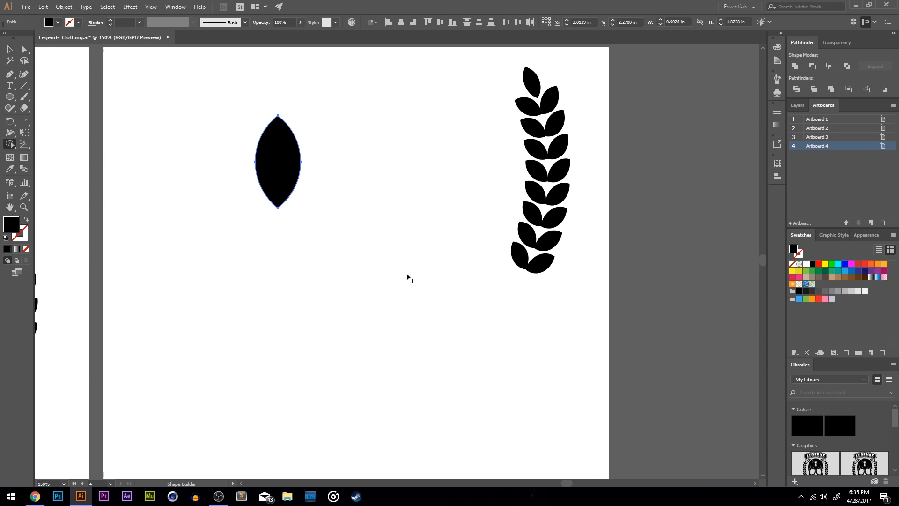
{"action": "key", "text": "v"}
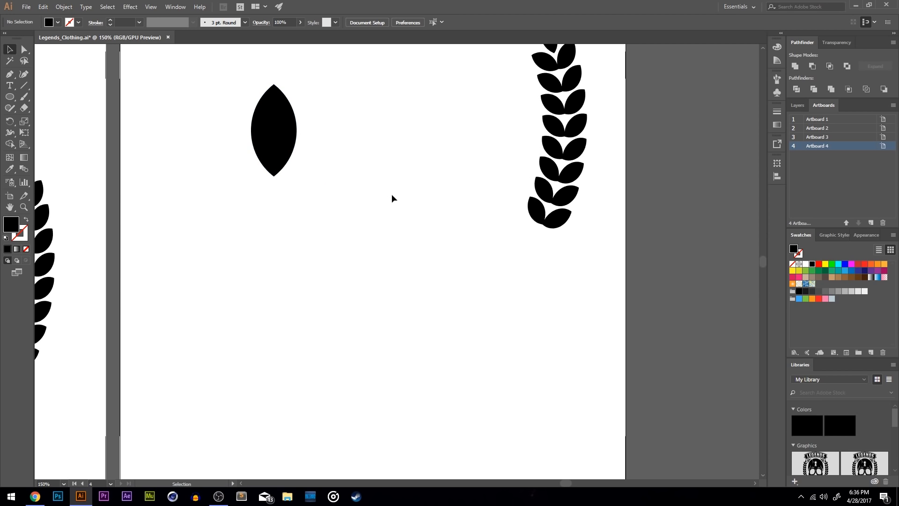
{"action": "left_click_drag", "start_coordinate": [263, 93], "coordinate": [208, 190]}
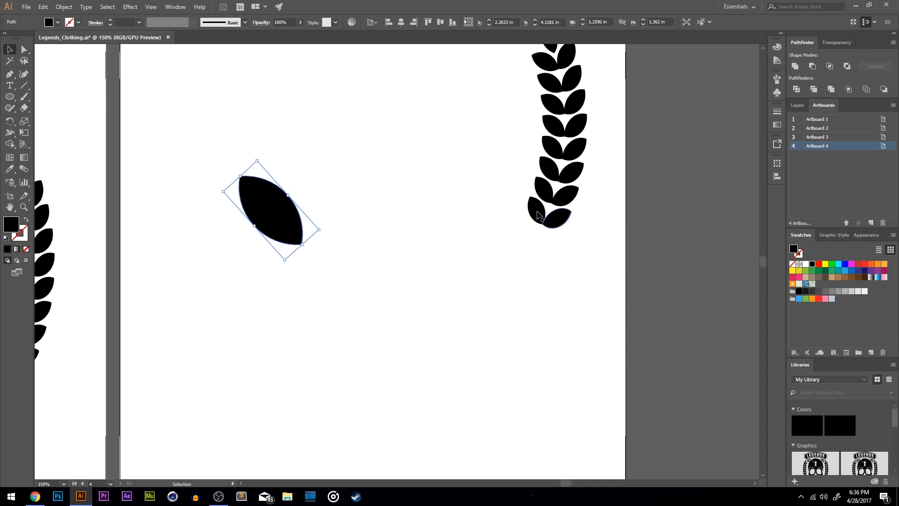
{"action": "left_click", "coordinate": [355, 229]}
{"action": "key", "text": "ctrl+z"}
{"action": "key", "text": "ctrl+z"}
Keep the upright leaf aside near the artboard's left edge and tilt a copy of it diagonally counterclockwise lower on the artboard
{"action": "left_click_drag", "start_coordinate": [269, 201], "coordinate": [271, 225]}
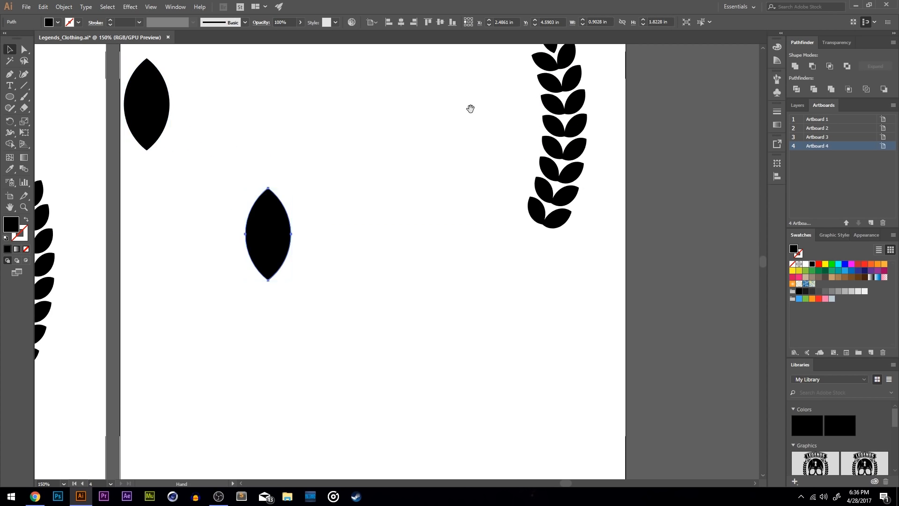
{"action": "scroll", "coordinate": [515, 103], "scroll_direction": "up", "scroll_amount": 2}
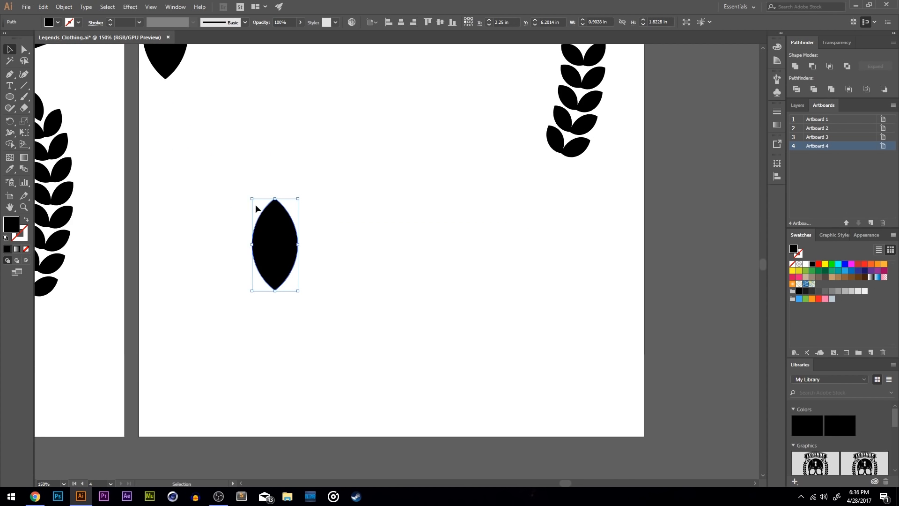
{"action": "left_click_drag", "start_coordinate": [248, 194], "coordinate": [223, 221]}
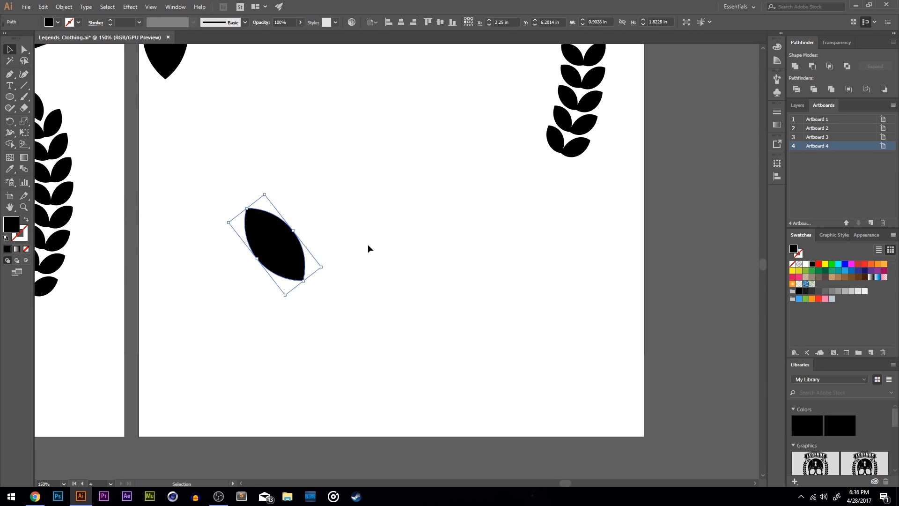
{"action": "left_click", "coordinate": [368, 248]}
Duplicate the tilted leaf horizontally to its right and reflect the copy across the vertical axis
{"action": "left_click_drag", "start_coordinate": [257, 245], "coordinate": [308, 235], "text": "alt+shift"}
{"action": "right_click", "coordinate": [308, 235]}
{"action": "mouse_move", "coordinate": [342, 370]}
{"action": "left_click", "coordinate": [235, 408]}
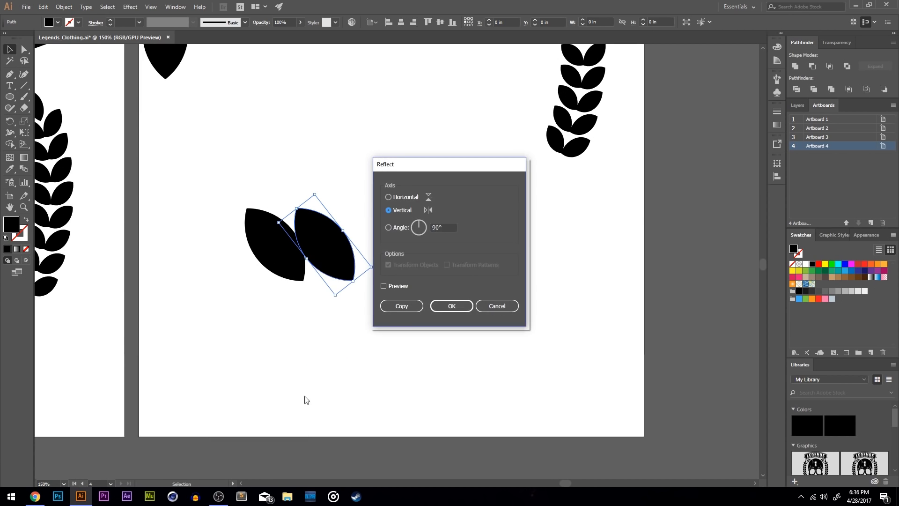
{"action": "left_click", "coordinate": [440, 310]}
Shift the mirrored leaf horizontally toward the first one until their bases overlap slightly in a V shape
{"action": "left_click", "coordinate": [437, 266]}
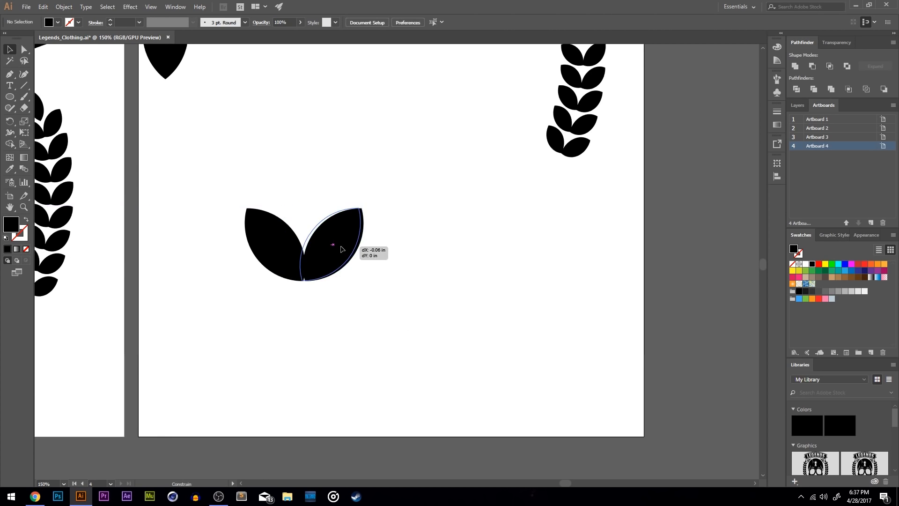
{"action": "left_click", "coordinate": [343, 243]}
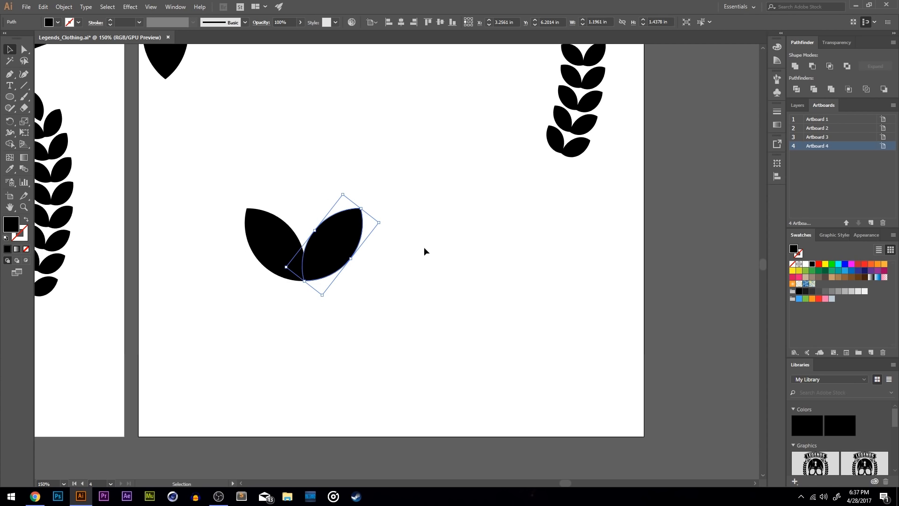
{"action": "left_click", "coordinate": [424, 251]}
{"action": "left_click", "coordinate": [334, 257]}
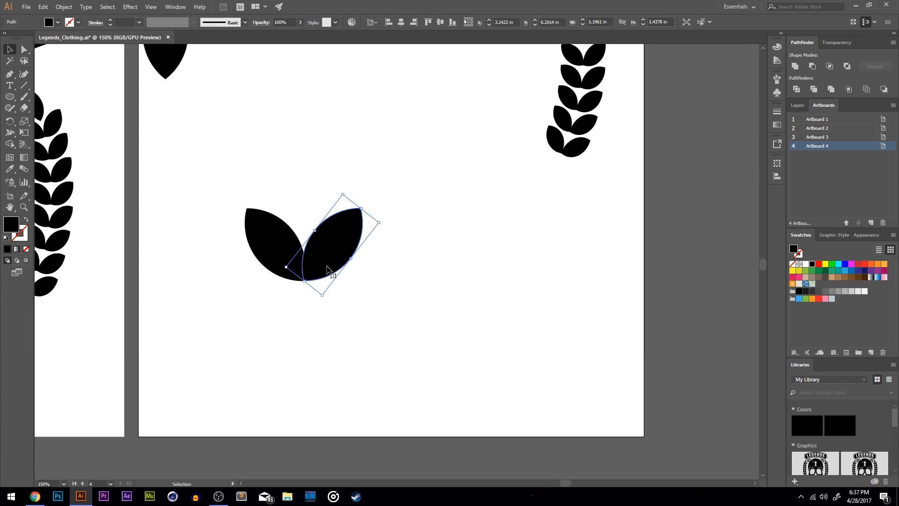
{"action": "left_click", "coordinate": [292, 317]}
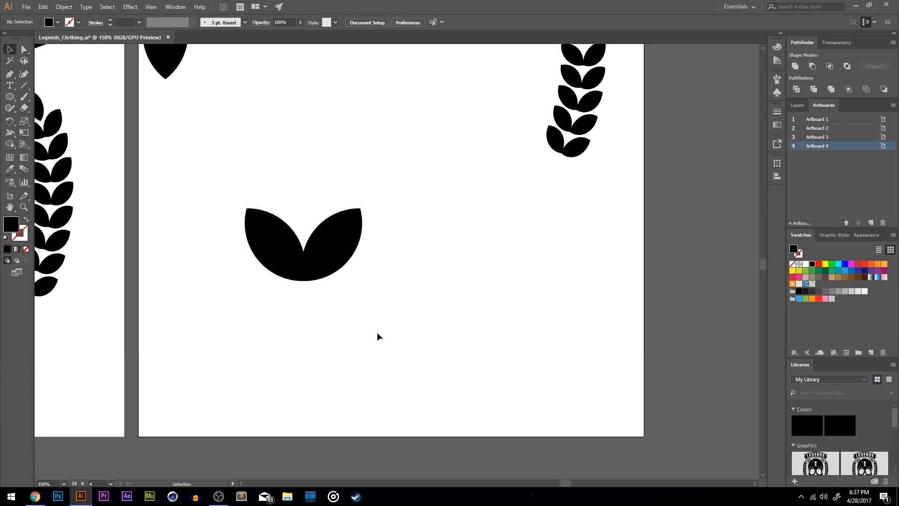
{"action": "scroll", "coordinate": [377, 335], "scroll_direction": "up", "scroll_amount": 2}
{"action": "left_click_drag", "start_coordinate": [412, 345], "coordinate": [215, 223]}
{"action": "left_click", "coordinate": [401, 244]}
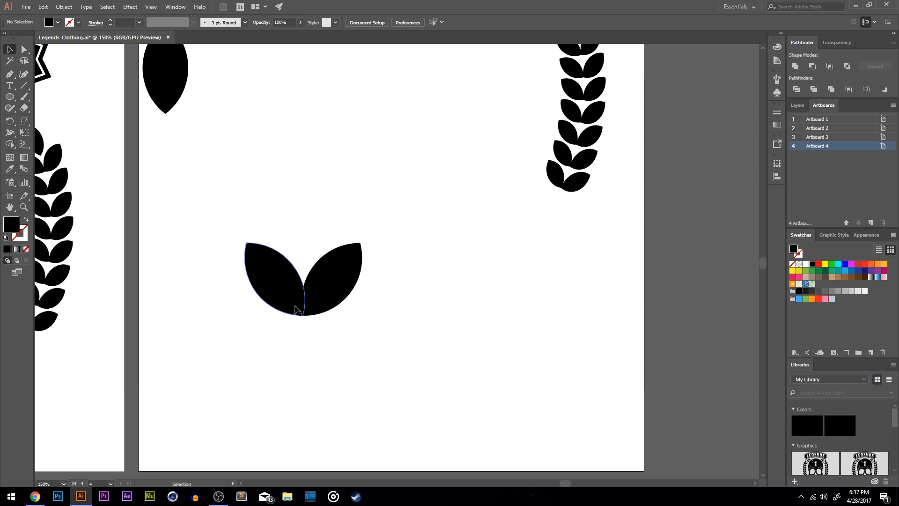
{"action": "left_click_drag", "start_coordinate": [327, 297], "coordinate": [331, 299]}
{"action": "left_click", "coordinate": [366, 369]}
{"action": "left_click", "coordinate": [335, 314]}
{"action": "left_click", "coordinate": [321, 299]}
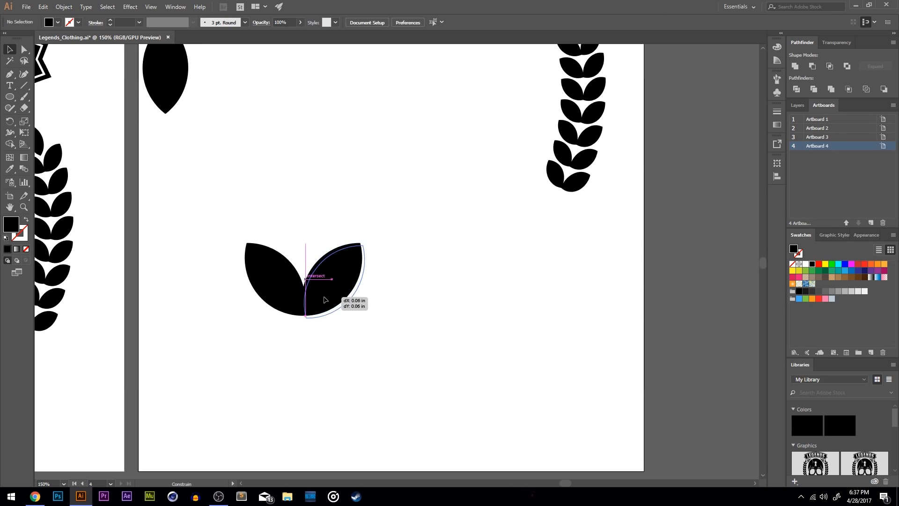
{"action": "left_click", "coordinate": [365, 350]}
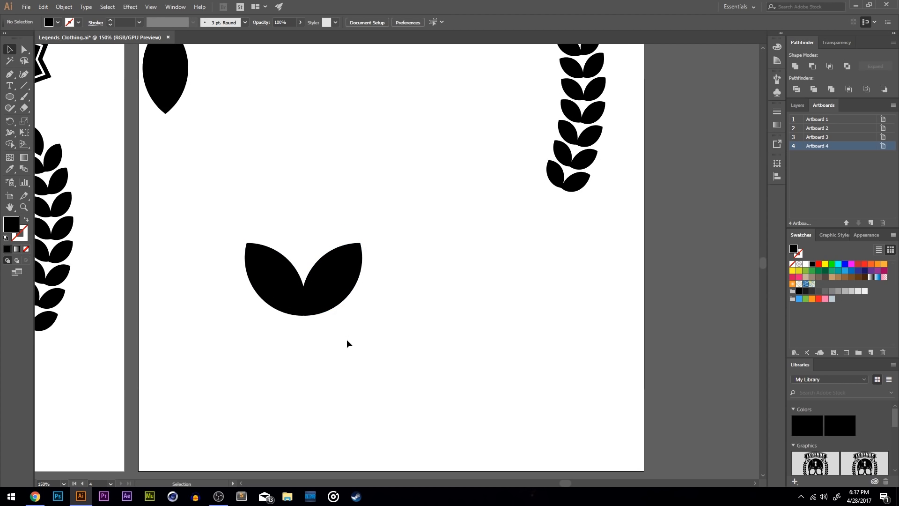
Group the two leaves and center the pair horizontally on the artboard
{"action": "scroll", "coordinate": [369, 356], "scroll_direction": "up", "scroll_amount": 2}
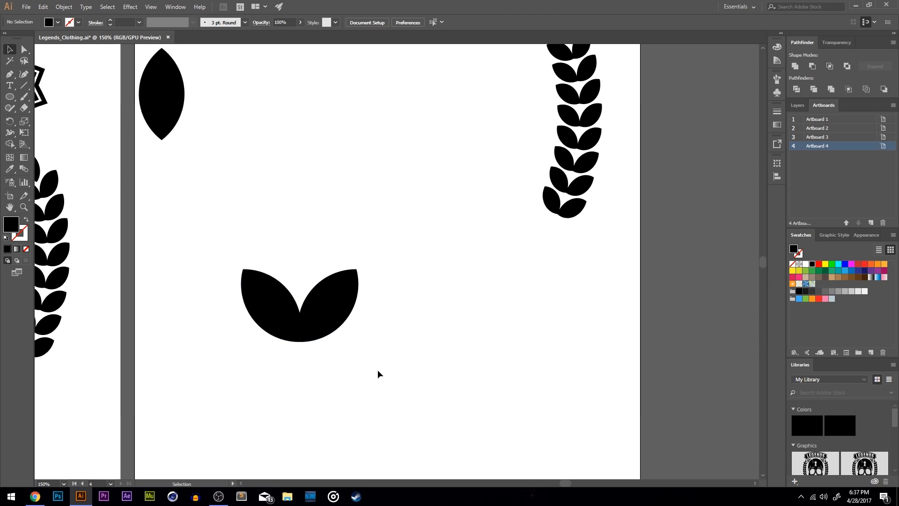
{"action": "left_click", "coordinate": [328, 304]}
{"action": "scroll", "coordinate": [469, 188], "scroll_direction": "down", "scroll_amount": 2}
{"action": "left_click_drag", "start_coordinate": [416, 314], "coordinate": [366, 231]}
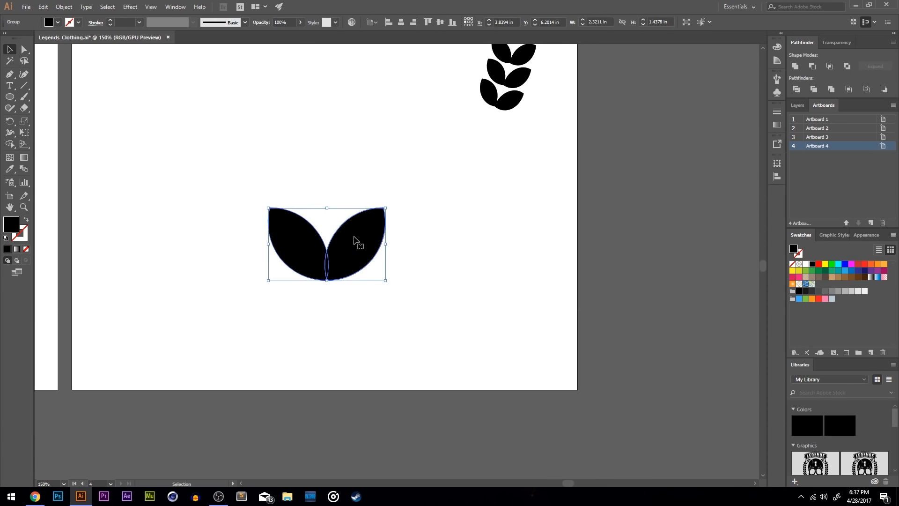
Duplicate the grouped leaf pair upward to build a vertical column of six closely stacked pairs
{"action": "scroll", "coordinate": [385, 205], "scroll_direction": "up", "scroll_amount": 2}
{"action": "left_click_drag", "start_coordinate": [357, 230], "coordinate": [338, 246]}
{"action": "left_click", "coordinate": [388, 273]}
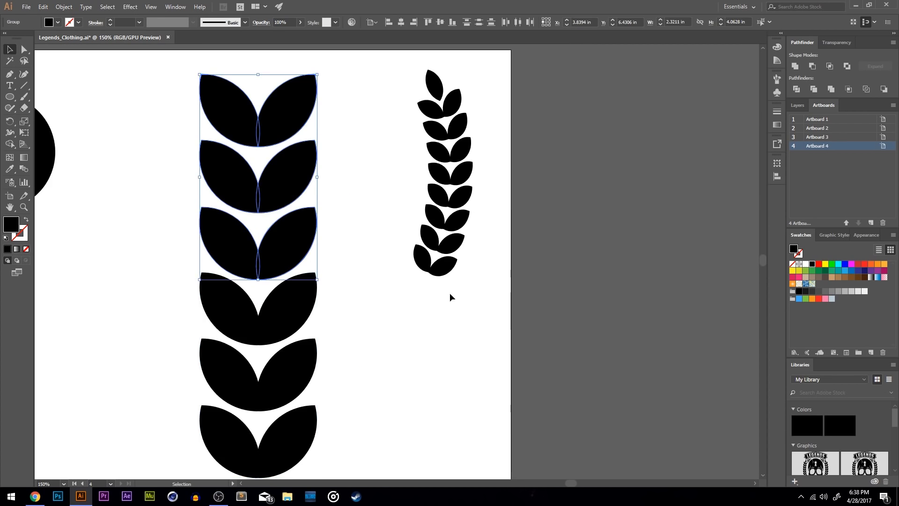
{"action": "left_click", "coordinate": [449, 293]}
Move the single upright leaf above the top pair of the column and center it horizontally on the artboard
{"action": "left_click_drag", "start_coordinate": [320, 299], "coordinate": [374, 471]}
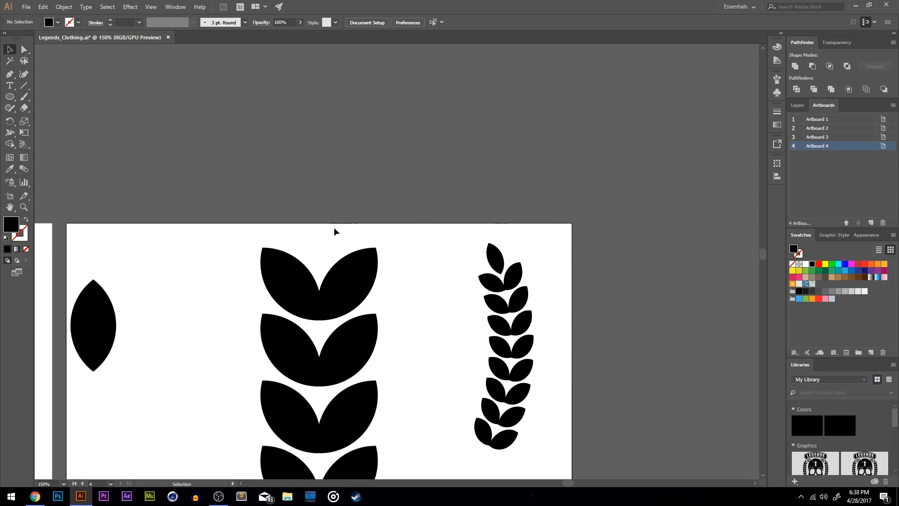
{"action": "scroll", "coordinate": [341, 220], "scroll_direction": "down", "scroll_amount": 5}
{"action": "left_click_drag", "start_coordinate": [227, 229], "coordinate": [270, 224]}
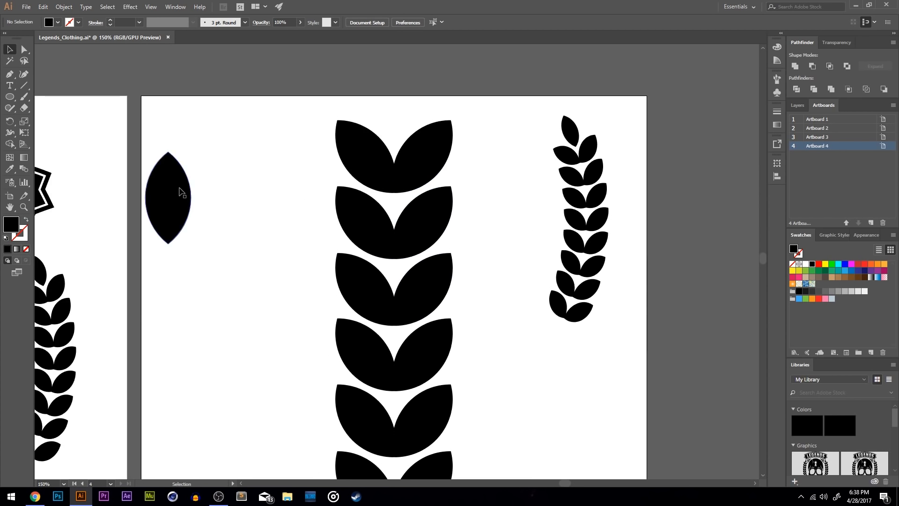
{"action": "left_click", "coordinate": [181, 196]}
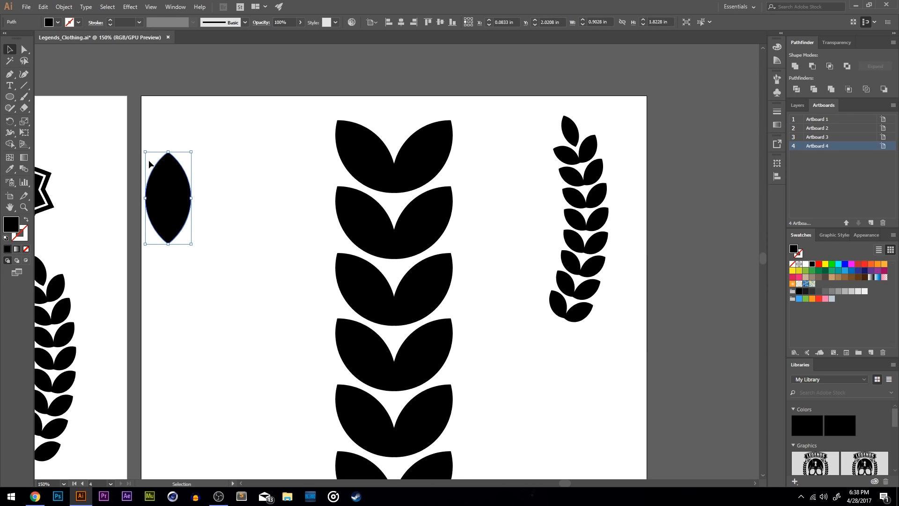
{"action": "left_click_drag", "start_coordinate": [185, 191], "coordinate": [404, 83]}
{"action": "scroll", "coordinate": [400, 56], "scroll_direction": "up", "scroll_amount": 2}
{"action": "left_click", "coordinate": [400, 22]}
{"action": "left_click", "coordinate": [485, 234]}
{"action": "key", "text": "space"}
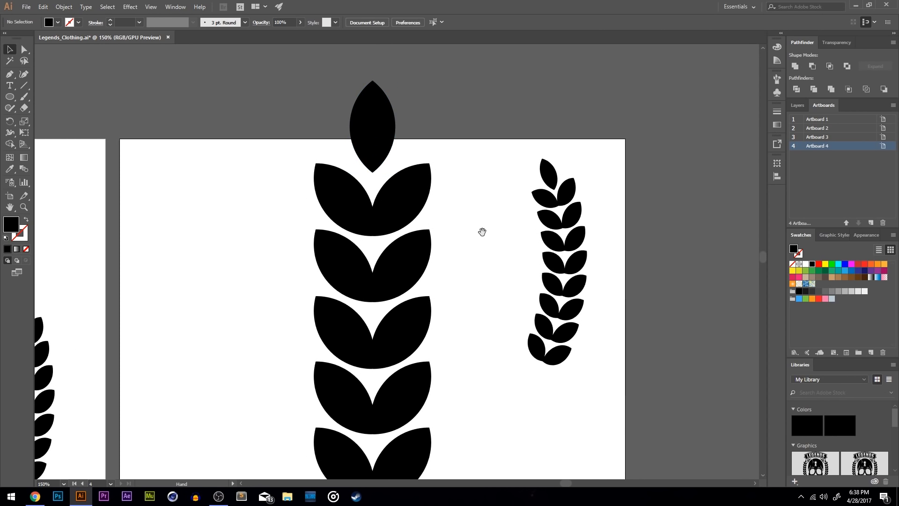
{"action": "left_click", "coordinate": [379, 133]}
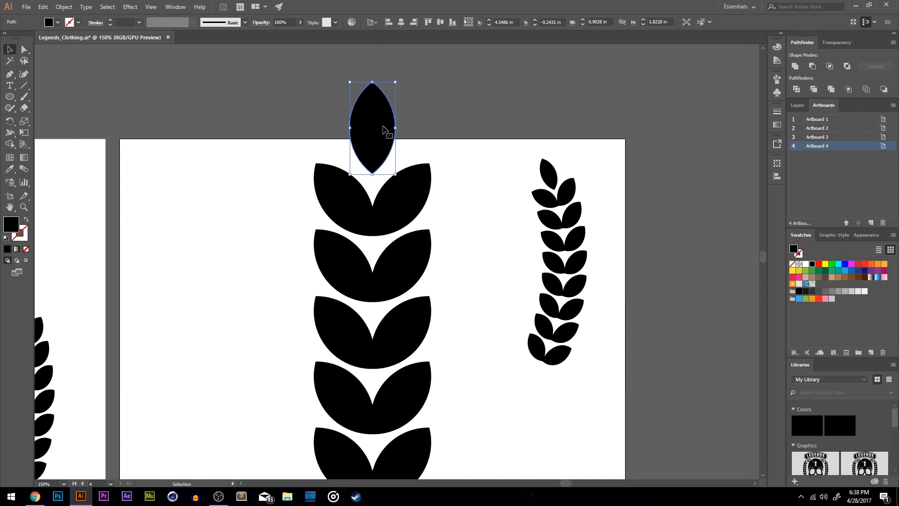
{"action": "left_click", "coordinate": [451, 147]}
Select the six stacked leaf pairs, set alignment to the selection, and distribute them evenly in the vertical direction
{"action": "left_click_drag", "start_coordinate": [473, 263], "coordinate": [448, 160]}
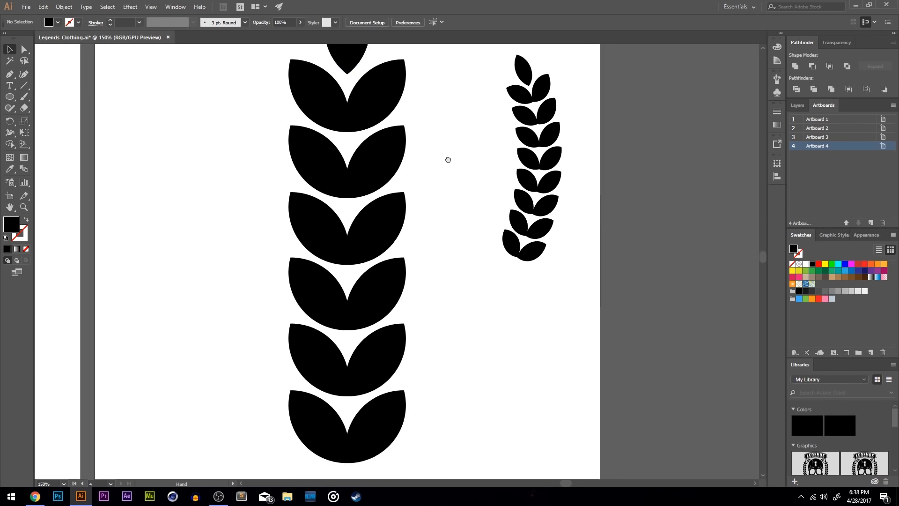
{"action": "left_click_drag", "start_coordinate": [249, 96], "coordinate": [397, 440]}
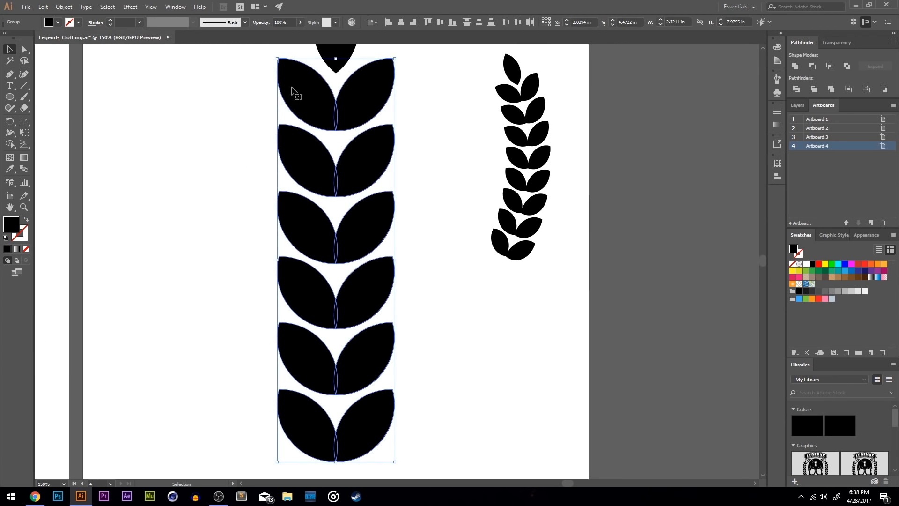
{"action": "left_click", "coordinate": [373, 22]}
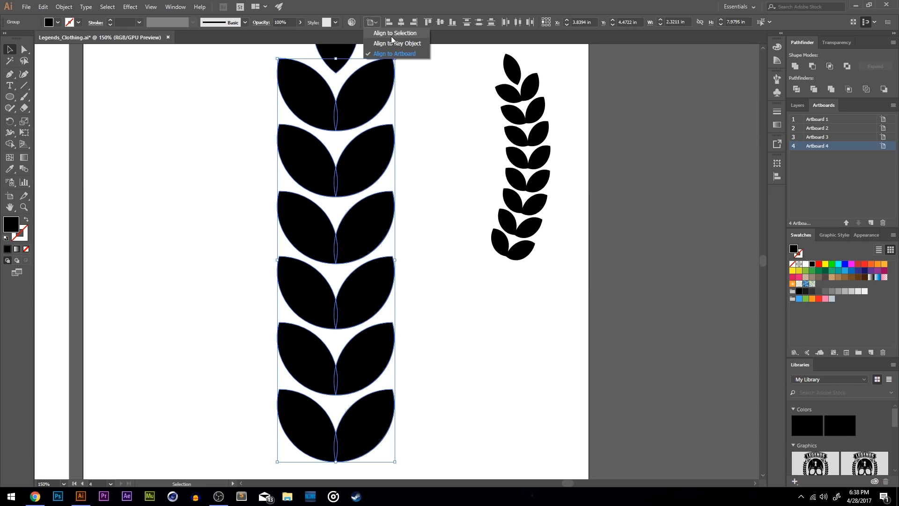
{"action": "left_click", "coordinate": [397, 34]}
{"action": "left_click", "coordinate": [479, 21]}
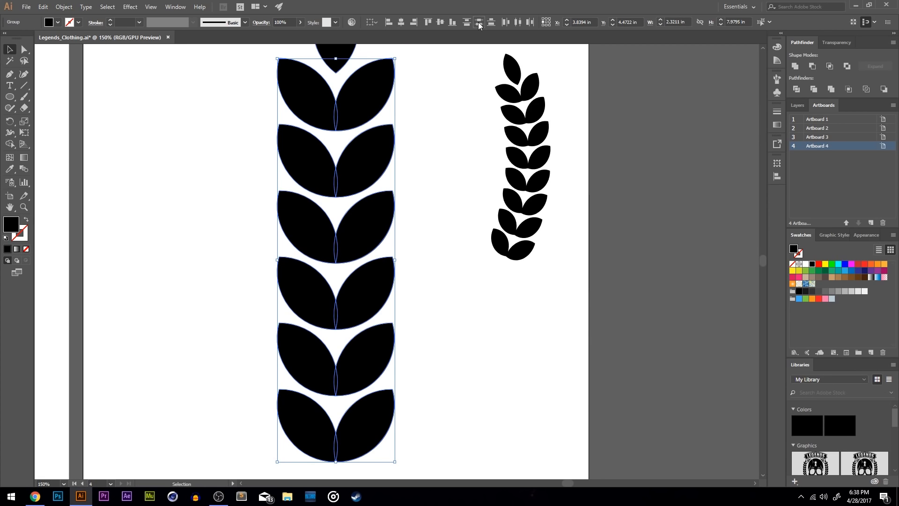
Group the six leaf pairs with the single top leaf and scale the branch down to about 1.16 in wide
{"action": "left_click", "coordinate": [444, 333]}
{"action": "left_click_drag", "start_coordinate": [431, 267], "coordinate": [426, 301]}
{"action": "left_click_drag", "start_coordinate": [246, 80], "coordinate": [428, 450]}
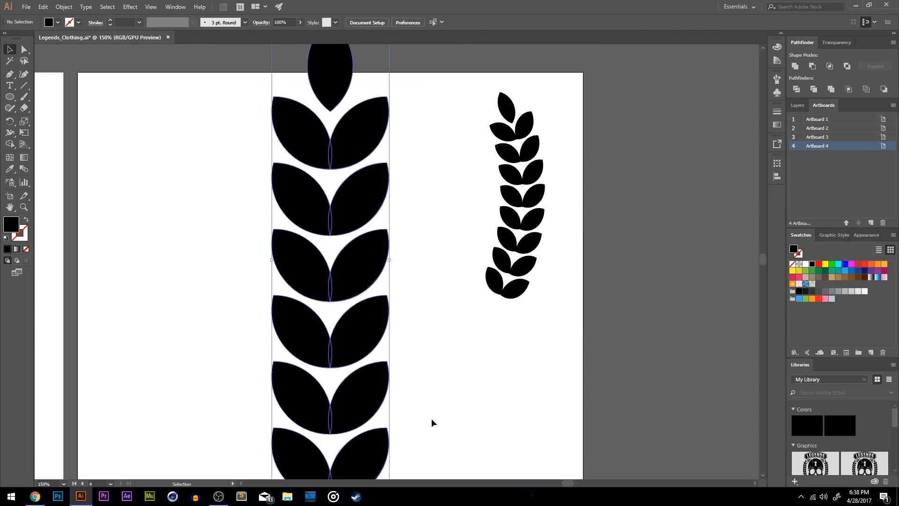
{"action": "left_click", "coordinate": [461, 159]}
{"action": "key", "text": "a"}
{"action": "left_click_drag", "start_coordinate": [245, 80], "coordinate": [387, 475]}
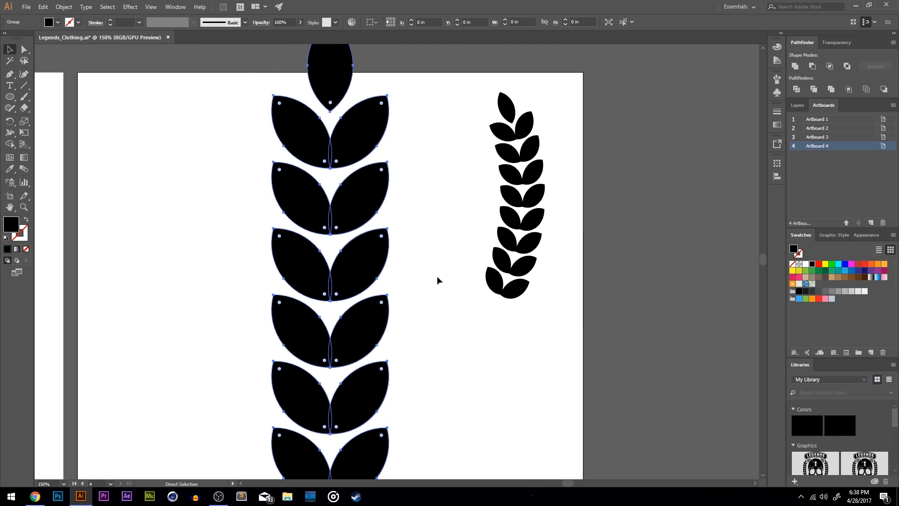
{"action": "left_click_drag", "start_coordinate": [416, 303], "coordinate": [310, 321]}
{"action": "left_click", "coordinate": [335, 257]}
{"action": "scroll", "coordinate": [341, 254], "scroll_direction": "down", "scroll_amount": 3}
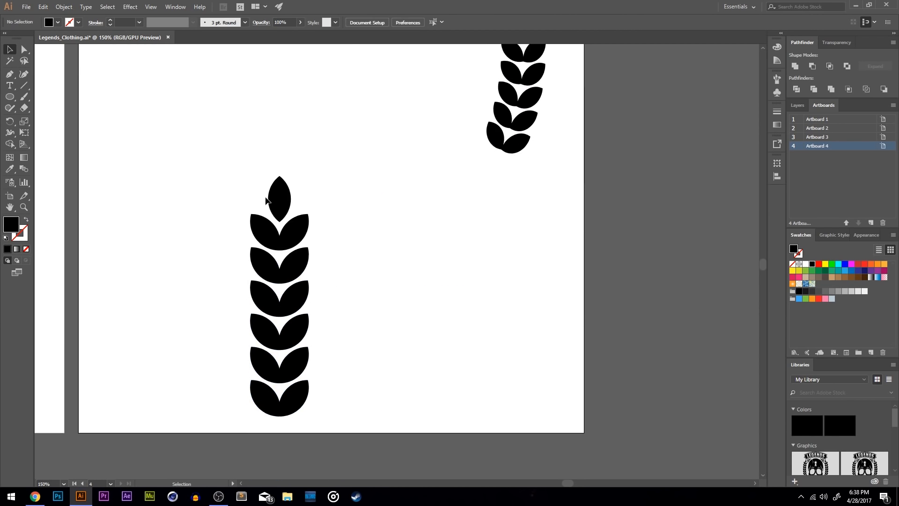
Move the leaf branch to the left side of the artboard and place a duplicate of it near the middle
{"action": "left_click_drag", "start_coordinate": [274, 203], "coordinate": [147, 100]}
{"action": "scroll", "coordinate": [146, 101], "scroll_direction": "up", "scroll_amount": 3}
{"action": "scroll", "coordinate": [147, 101], "scroll_direction": "left", "scroll_amount": 1}
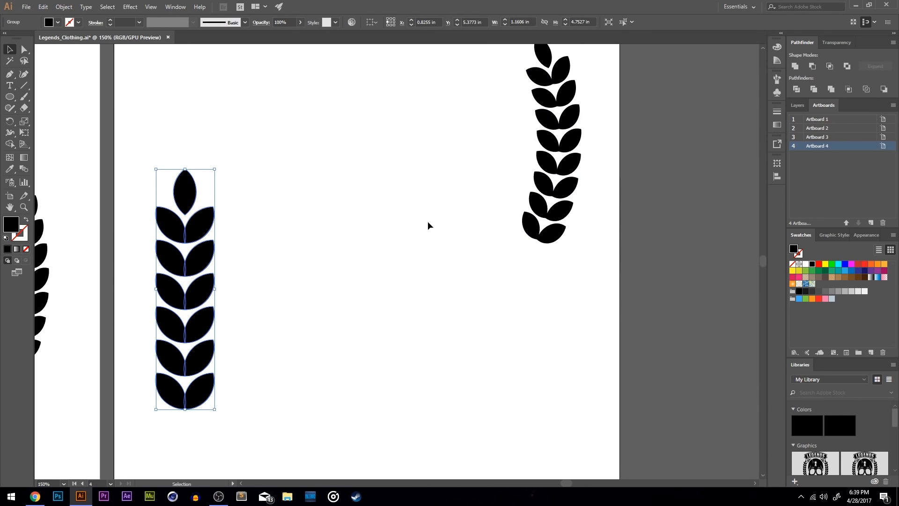
{"action": "left_click_drag", "start_coordinate": [199, 223], "coordinate": [428, 295]}
{"action": "scroll", "coordinate": [140, 132], "scroll_direction": "down", "scroll_amount": 3}
{"action": "scroll", "coordinate": [140, 132], "scroll_direction": "right", "scroll_amount": 3}
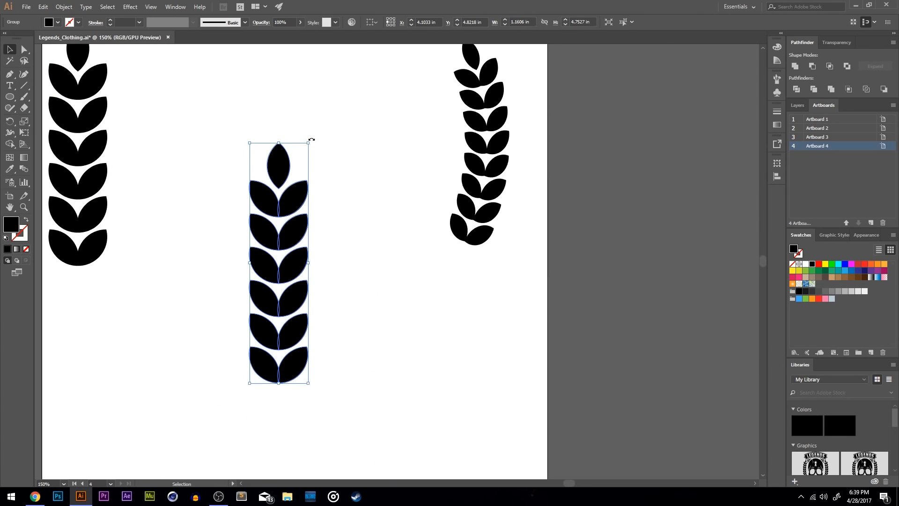
Rotate the duplicated branch 90° clockwise and apply a horizontal Arc warp with a 40% bend
{"action": "left_click_drag", "start_coordinate": [312, 139], "coordinate": [424, 275]}
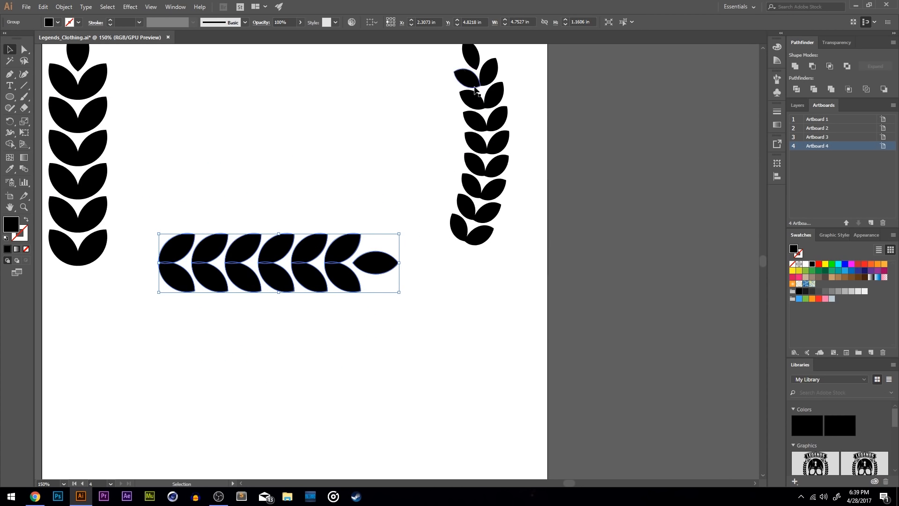
{"action": "left_click", "coordinate": [131, 8]}
{"action": "mouse_move", "coordinate": [173, 128]}
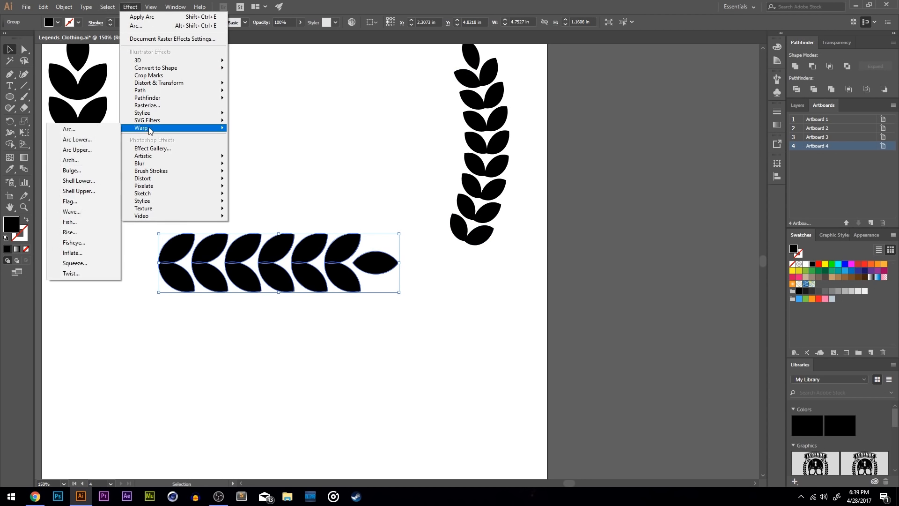
{"action": "left_click", "coordinate": [93, 130]}
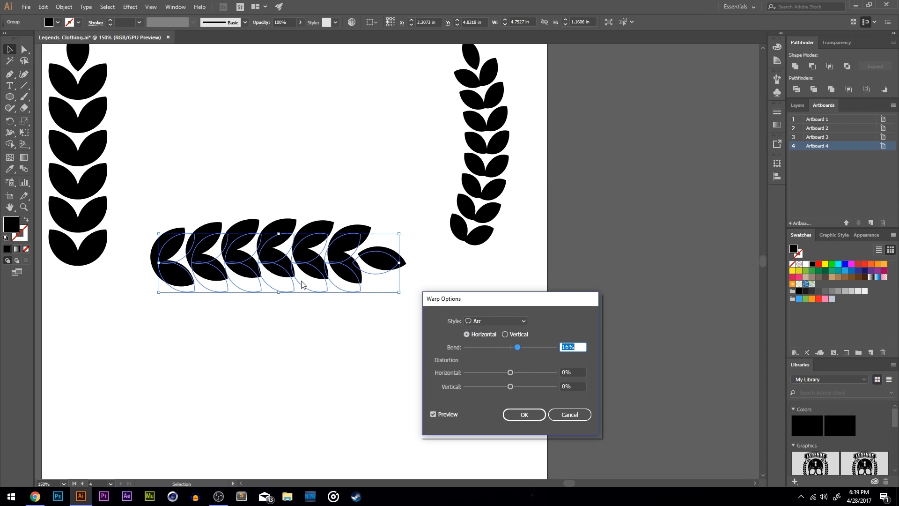
{"action": "left_click_drag", "start_coordinate": [518, 349], "coordinate": [530, 355]}
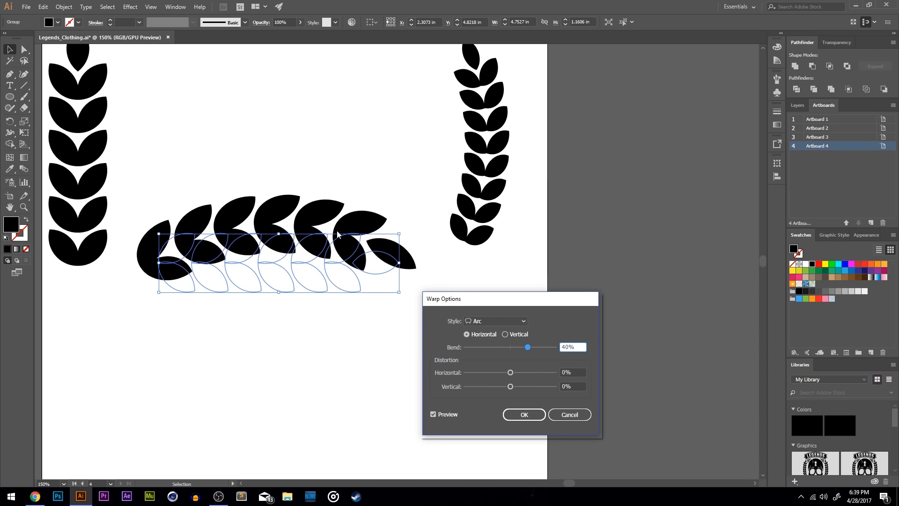
{"action": "left_click", "coordinate": [518, 415]}
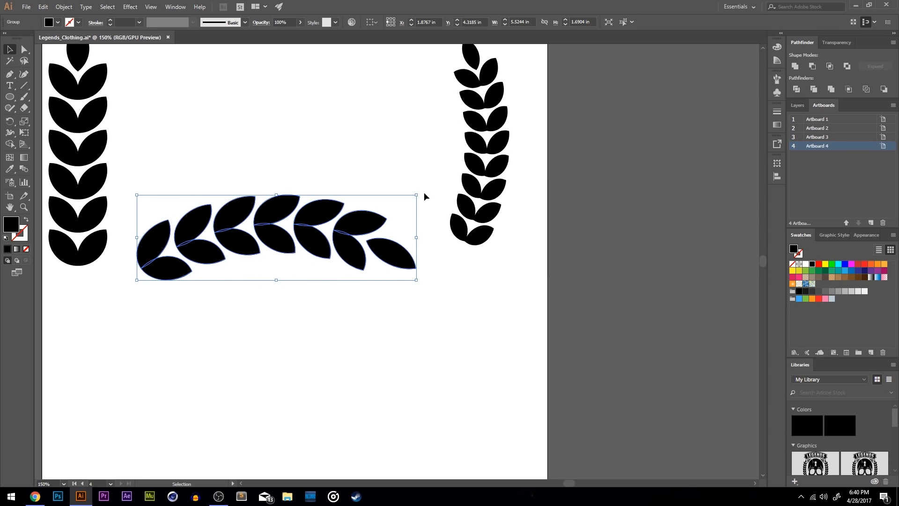
Expand the arched branch's appearance and rotate it counterclockwise to stand upright, curving like the reference laurel
{"action": "left_click_drag", "start_coordinate": [423, 193], "coordinate": [275, 141]}
{"action": "left_click", "coordinate": [357, 253]}
{"action": "left_click_drag", "start_coordinate": [362, 322], "coordinate": [310, 319]}
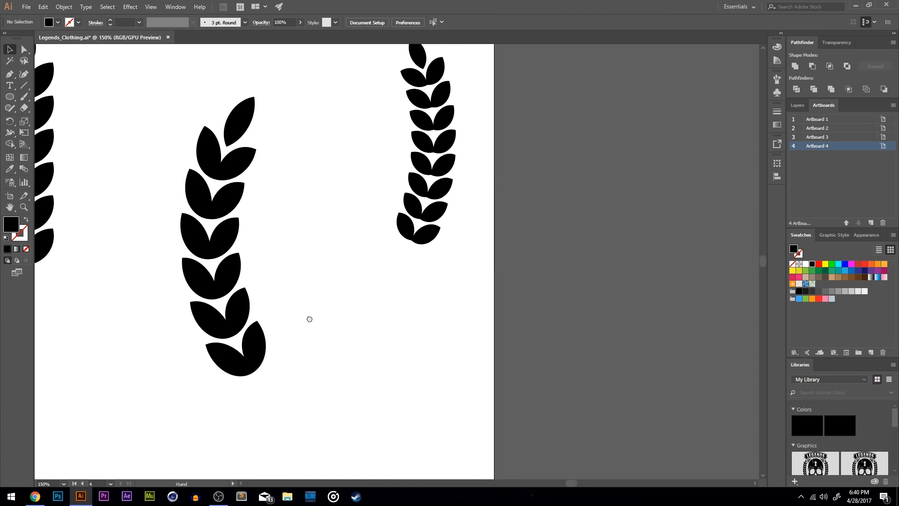
{"action": "scroll", "coordinate": [321, 283], "scroll_direction": "left", "scroll_amount": 2}
{"action": "left_click", "coordinate": [257, 244]}
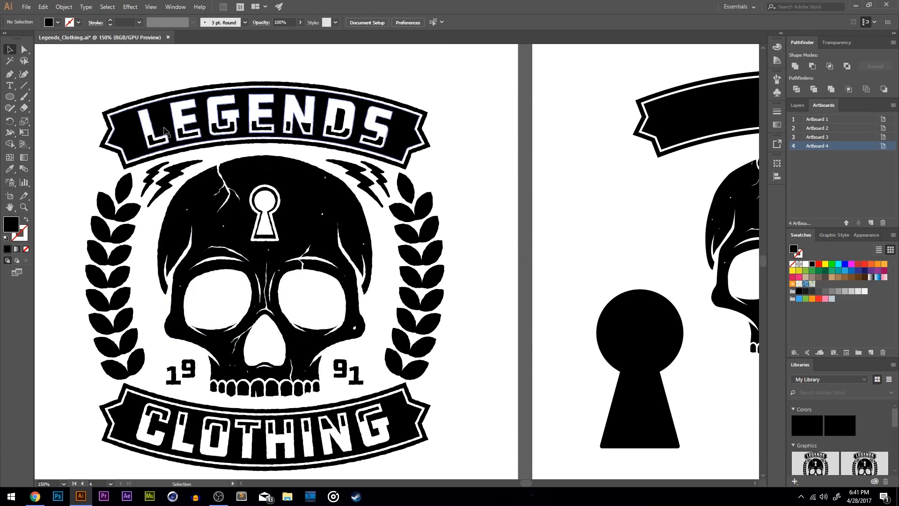
Add a LOREM IPSUM text object in DDC Hardware at 85 pt and move it to the middle of the empty artboard
{"action": "left_click_drag", "start_coordinate": [698, 283], "coordinate": [327, 174]}
{"action": "key", "text": "t"}
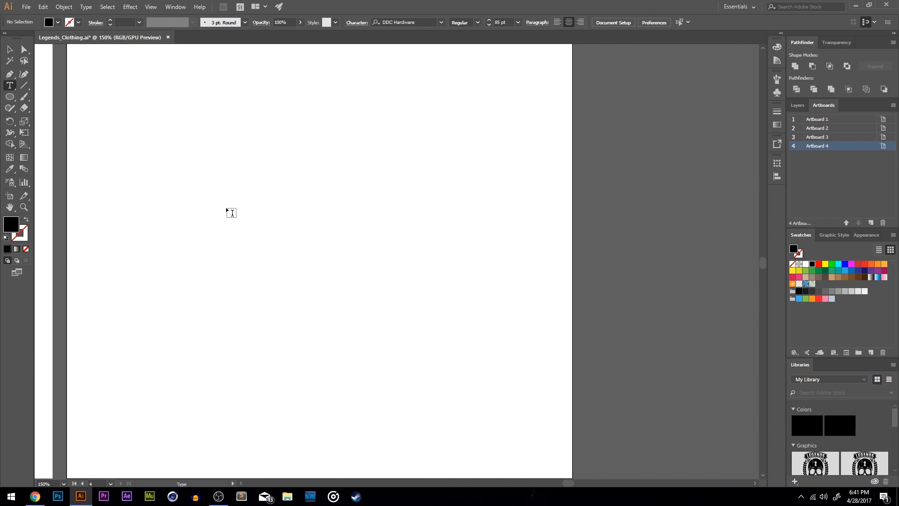
{"action": "left_click", "coordinate": [226, 207]}
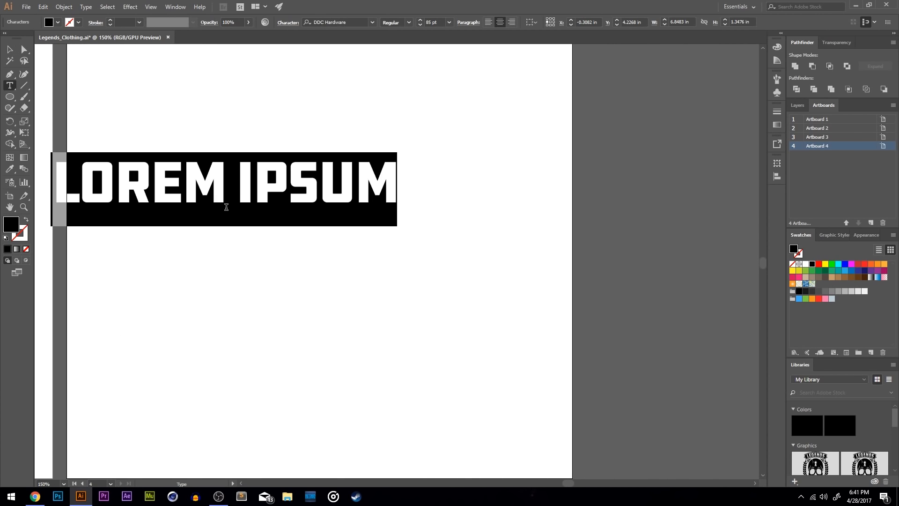
{"action": "left_click", "coordinate": [9, 49]}
{"action": "left_click_drag", "start_coordinate": [308, 195], "coordinate": [401, 226]}
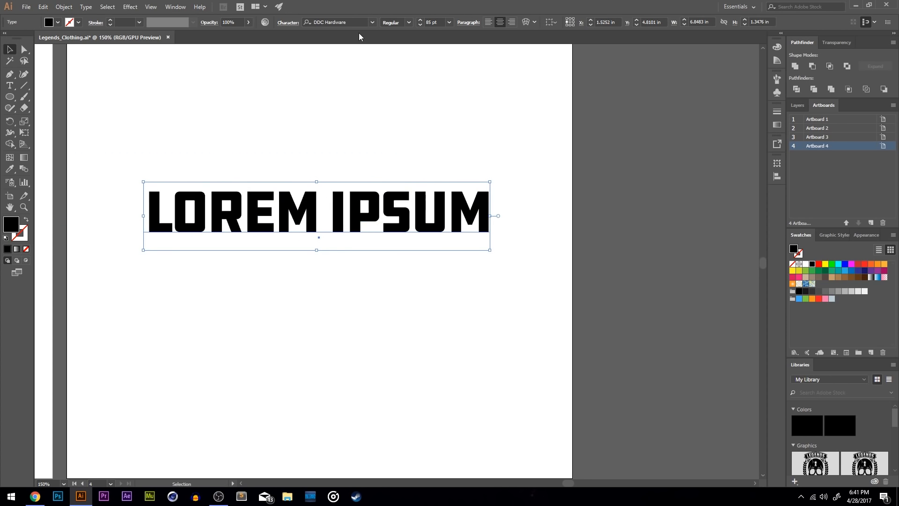
Set alignment to the artboard and center the LOREM IPSUM text horizontally on it
{"action": "left_click", "coordinate": [549, 22]}
{"action": "left_click", "coordinate": [594, 52]}
{"action": "key", "text": "ctrl+shift+a"}
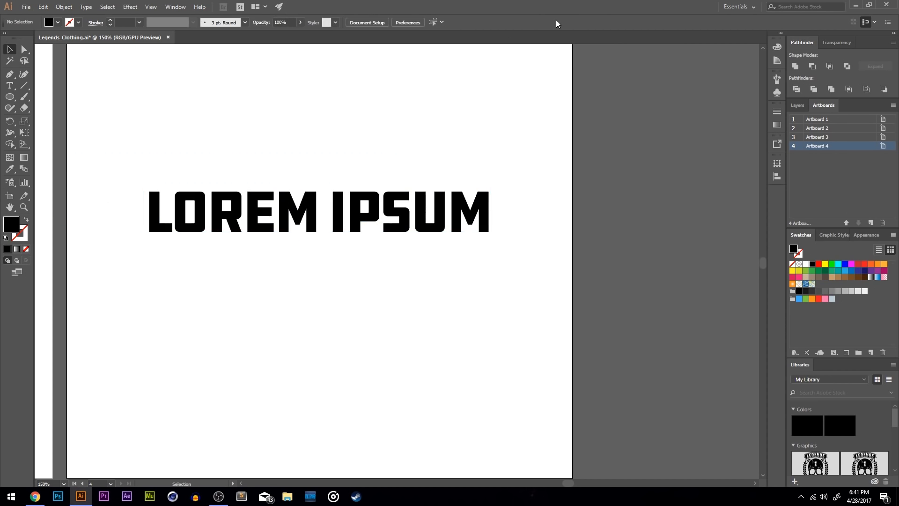
{"action": "left_click", "coordinate": [418, 187]}
{"action": "left_click", "coordinate": [580, 22]}
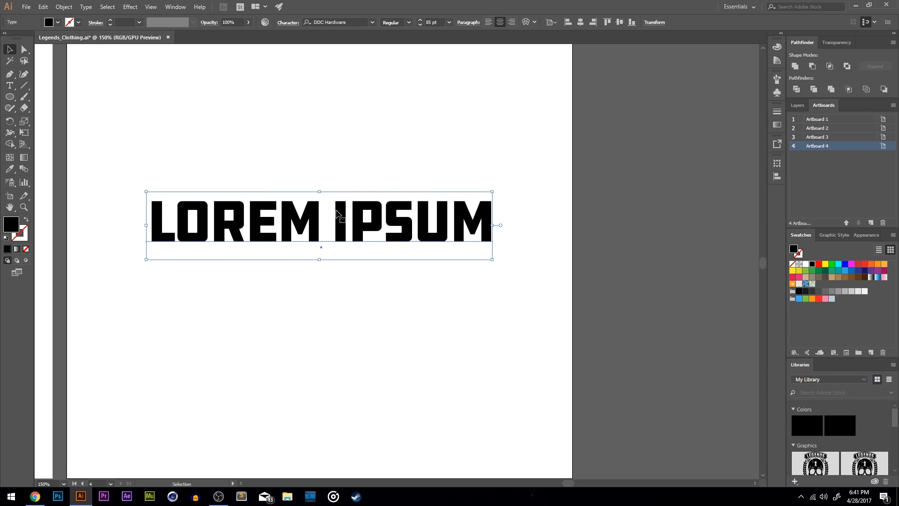
{"action": "left_click", "coordinate": [329, 259]}
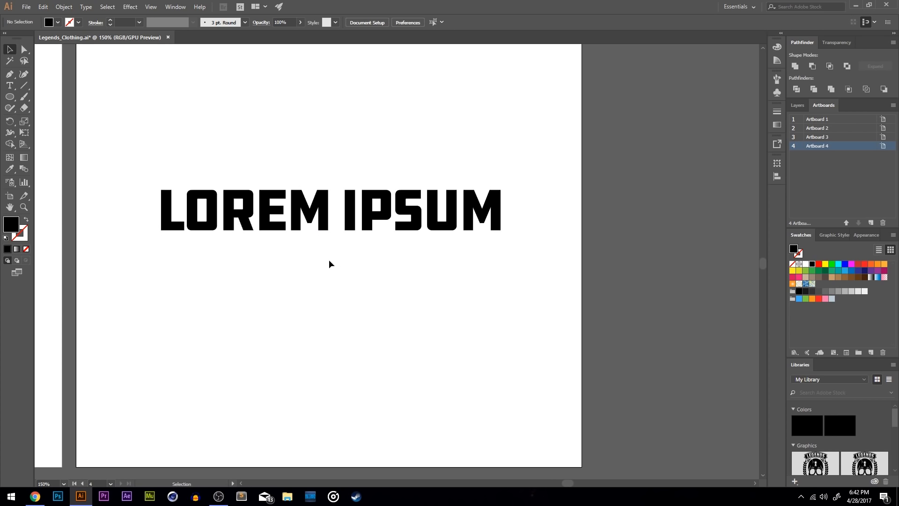
Convert the LOREM IPSUM text to outlines and center it on the artboard
{"action": "left_click", "coordinate": [299, 220]}
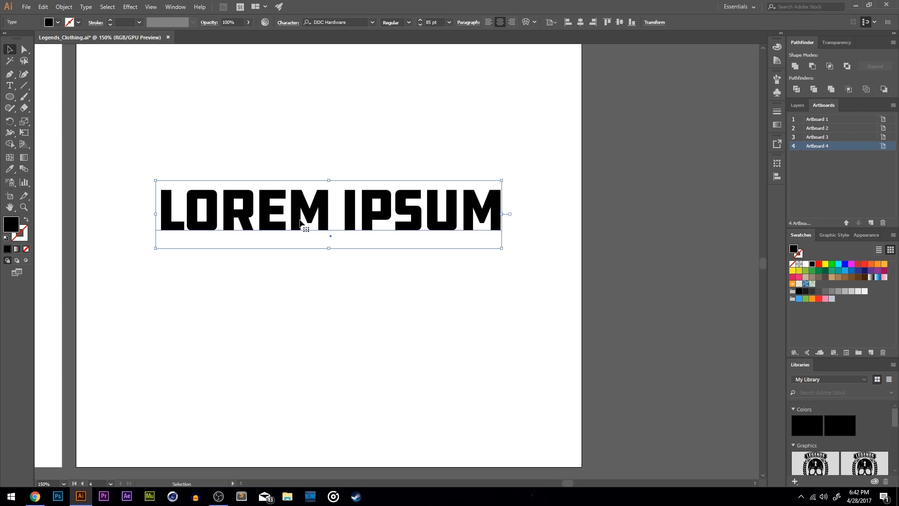
{"action": "key", "text": "ctrl+shift+o"}
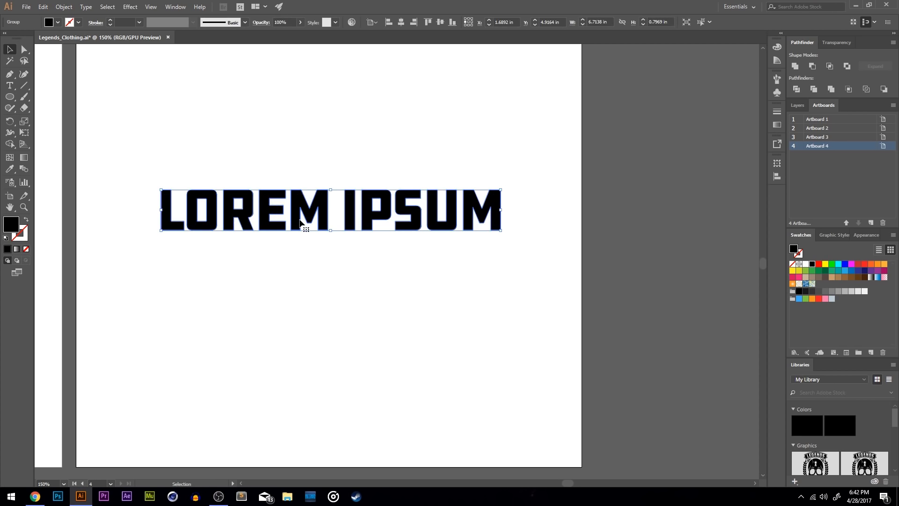
{"action": "left_click_drag", "start_coordinate": [247, 147], "coordinate": [257, 190]}
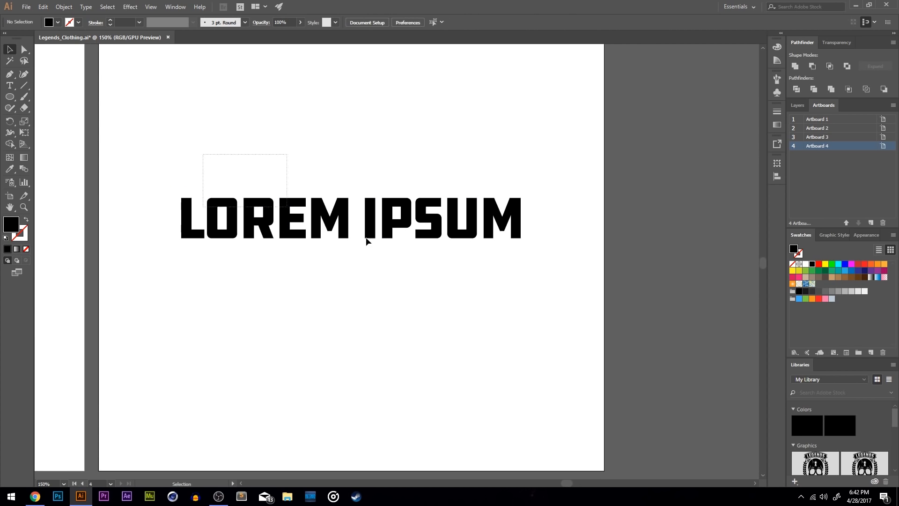
Copy the outlined lettering and paste the copy in back of the original
{"action": "left_click", "coordinate": [43, 6]}
{"action": "key", "text": "ctrl+c"}
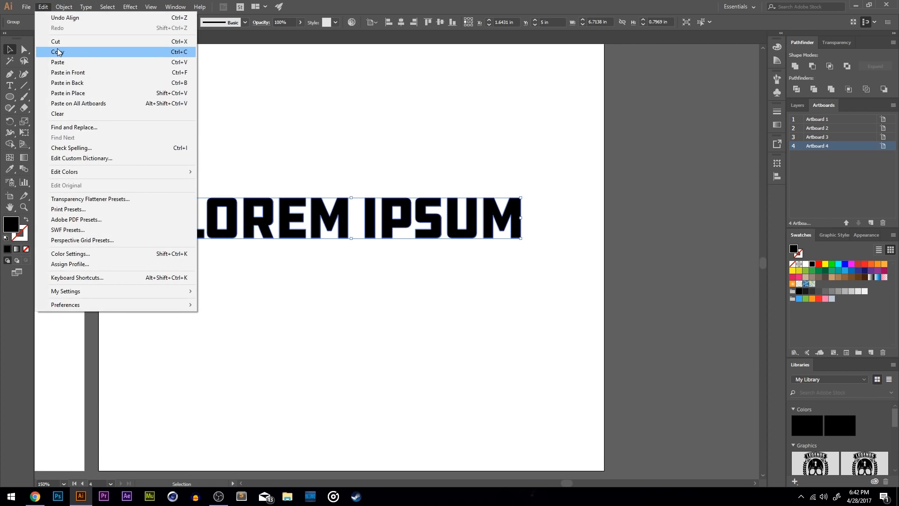
{"action": "left_click", "coordinate": [44, 6]}
{"action": "left_click", "coordinate": [66, 80]}
{"action": "left_click", "coordinate": [313, 97]}
{"action": "key", "text": "ctrl+a"}
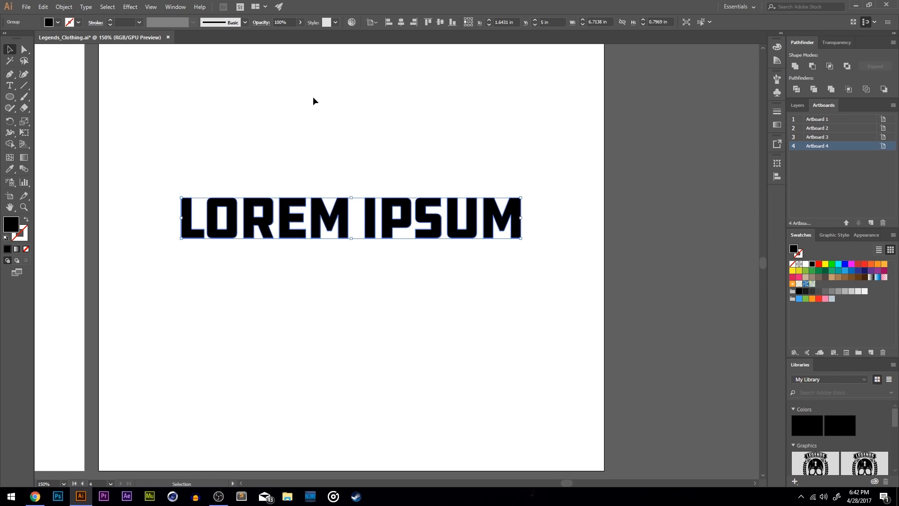
Start an Offset Path on the outlined letters with the preview on and try an inward offset of -0.0389 in
{"action": "left_click", "coordinate": [65, 7]}
{"action": "mouse_move", "coordinate": [91, 225]}
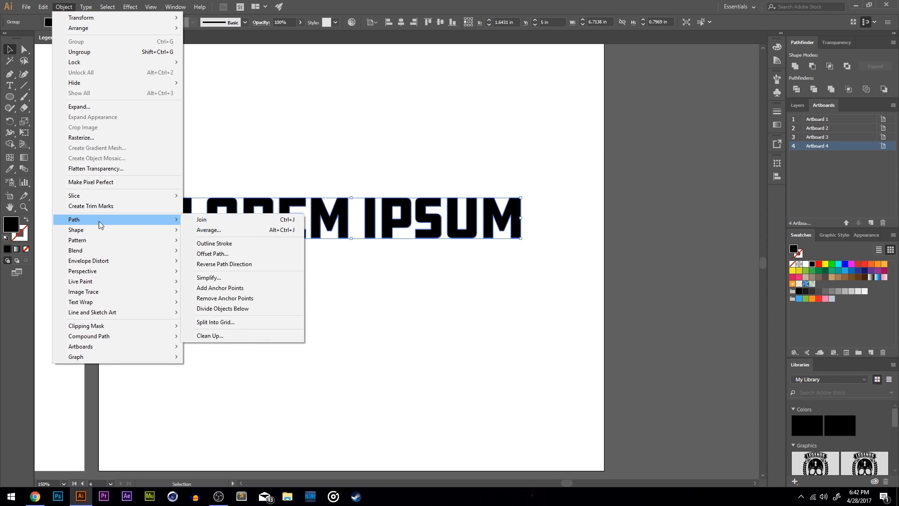
{"action": "left_click", "coordinate": [226, 253]}
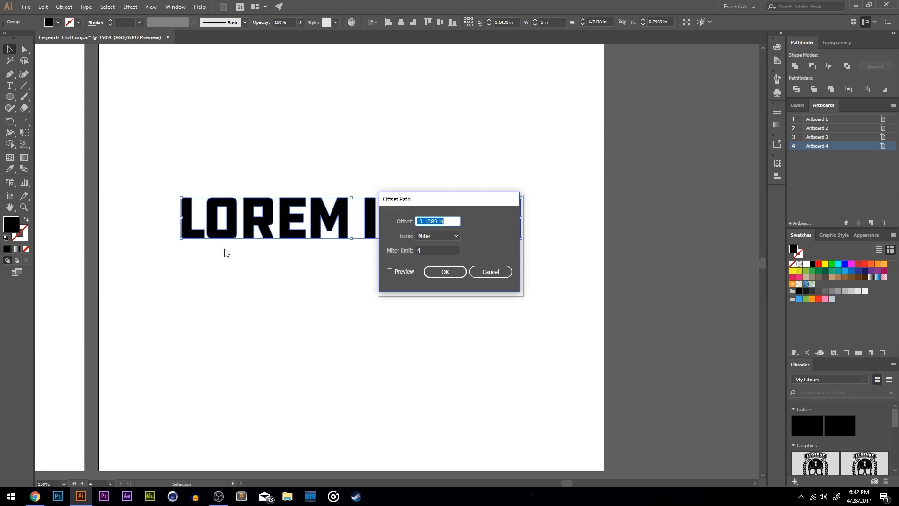
{"action": "left_click", "coordinate": [399, 270]}
{"action": "left_click", "coordinate": [424, 221]}
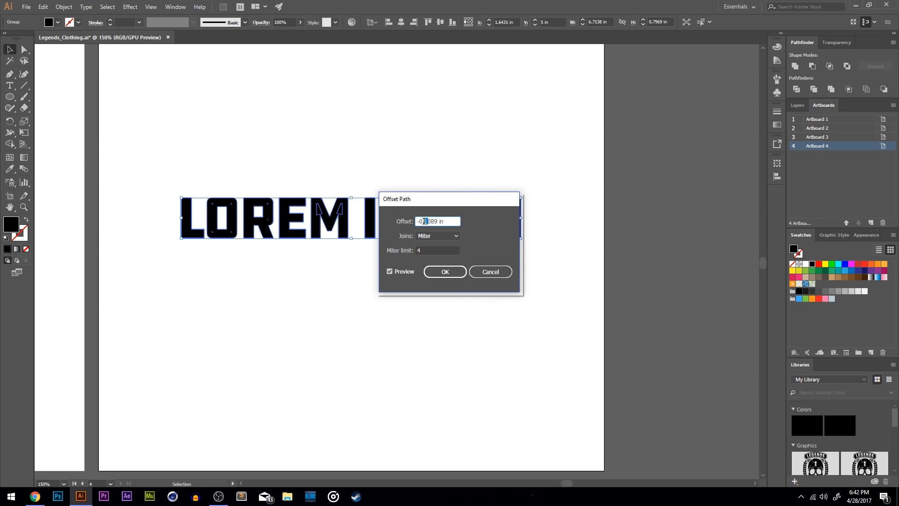
{"action": "type", "text": "0"}
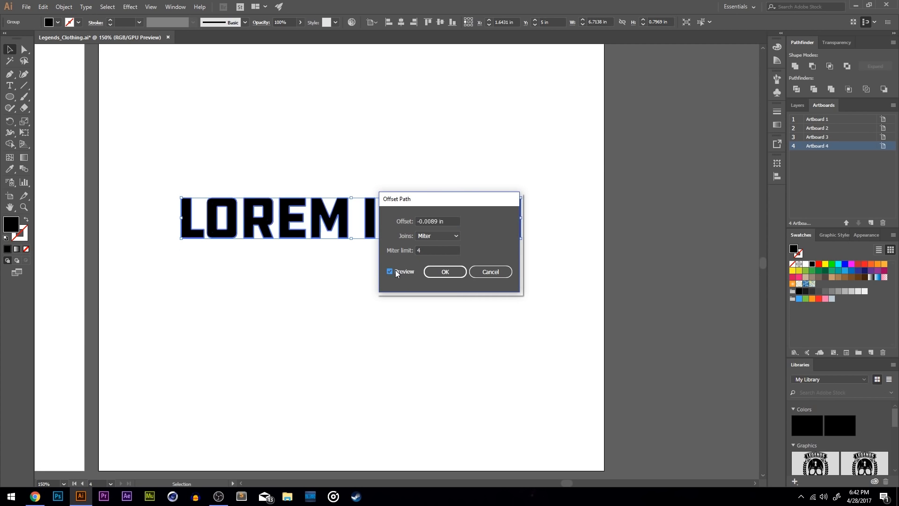
{"action": "key", "text": "BackSpace"}
{"action": "type", "text": "1"}
{"action": "left_click", "coordinate": [390, 270]}
{"action": "left_click", "coordinate": [390, 269]}
Apply the path offset at -0.0489 in and fill the resulting inset letters with red
{"action": "left_click", "coordinate": [429, 221]}
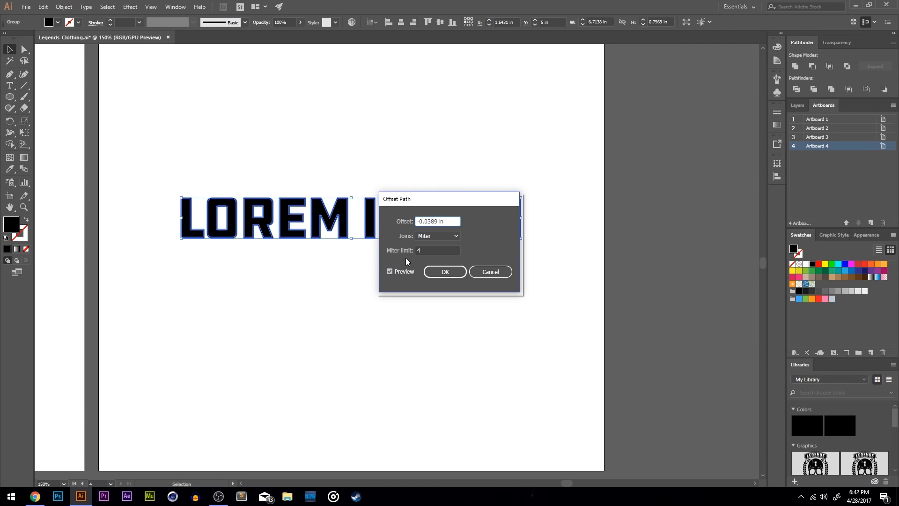
{"action": "key", "text": "BackSpace"}
{"action": "type", "text": "4"}
{"action": "left_click", "coordinate": [391, 270]}
{"action": "left_click", "coordinate": [391, 271]}
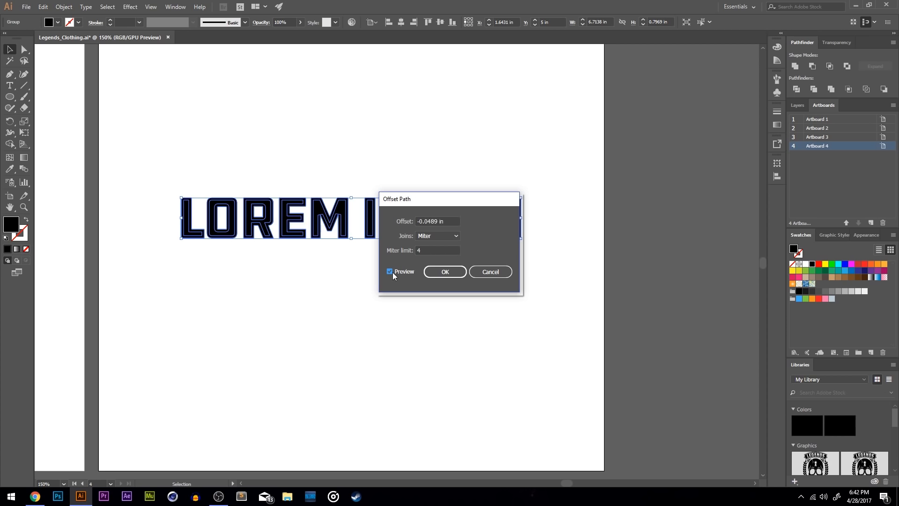
{"action": "left_click", "coordinate": [444, 272]}
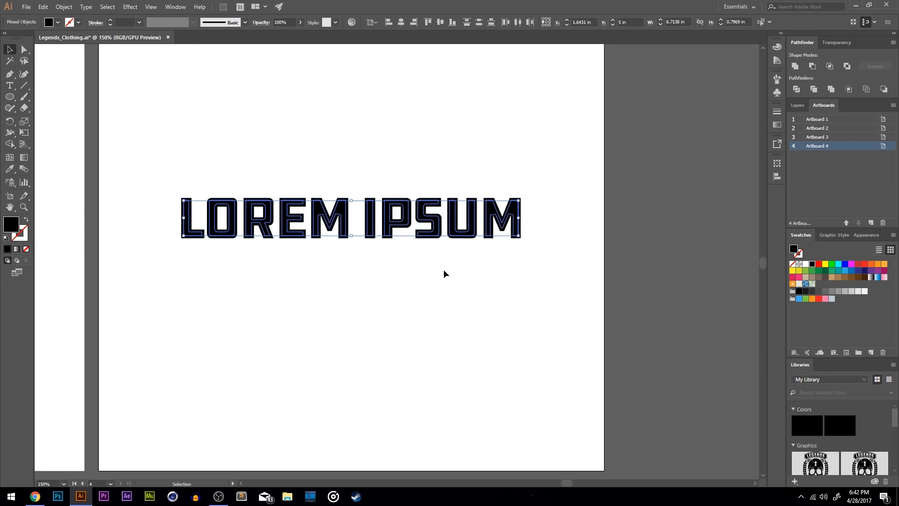
{"action": "left_click", "coordinate": [58, 23]}
{"action": "left_click", "coordinate": [33, 38]}
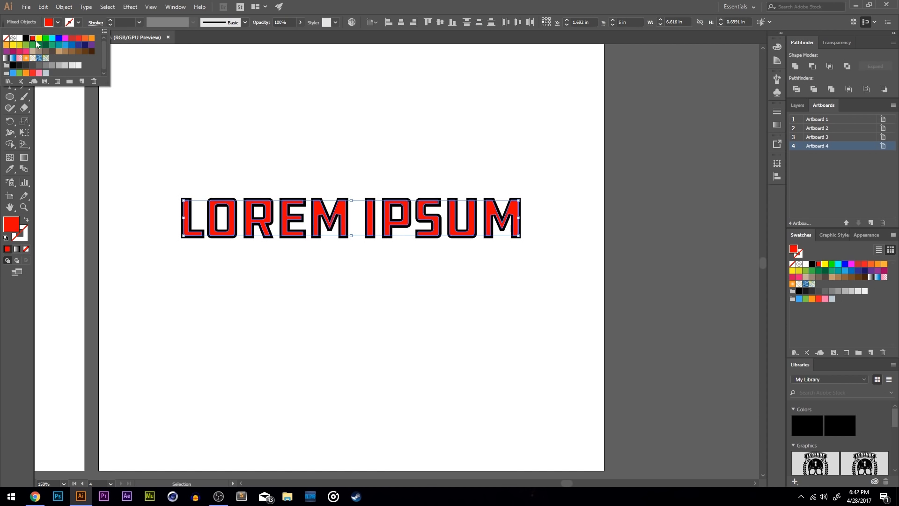
Change the fill of the inset LOREM IPSUM letters to white
{"action": "left_click", "coordinate": [26, 39]}
{"action": "left_click", "coordinate": [19, 38]}
{"action": "left_click", "coordinate": [354, 142]}
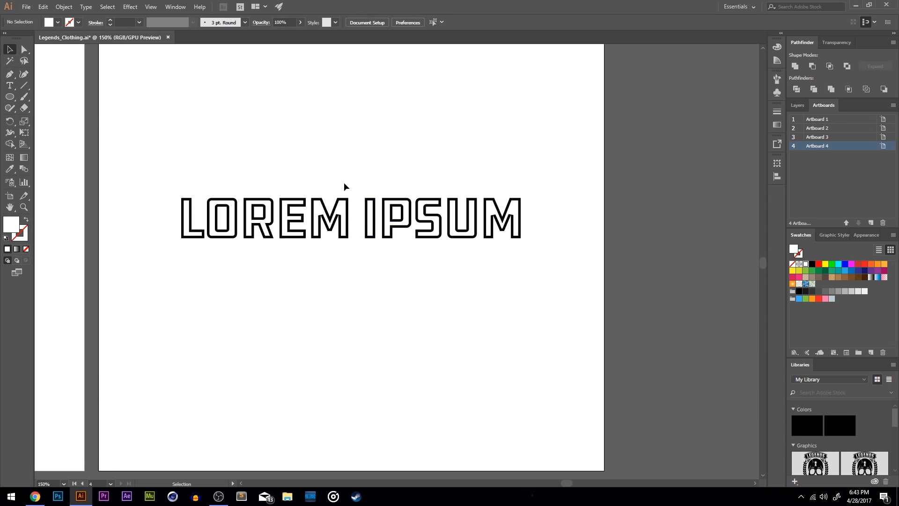
{"action": "left_click_drag", "start_coordinate": [346, 202], "coordinate": [342, 281]}
{"action": "key", "text": "ctrl+z"}
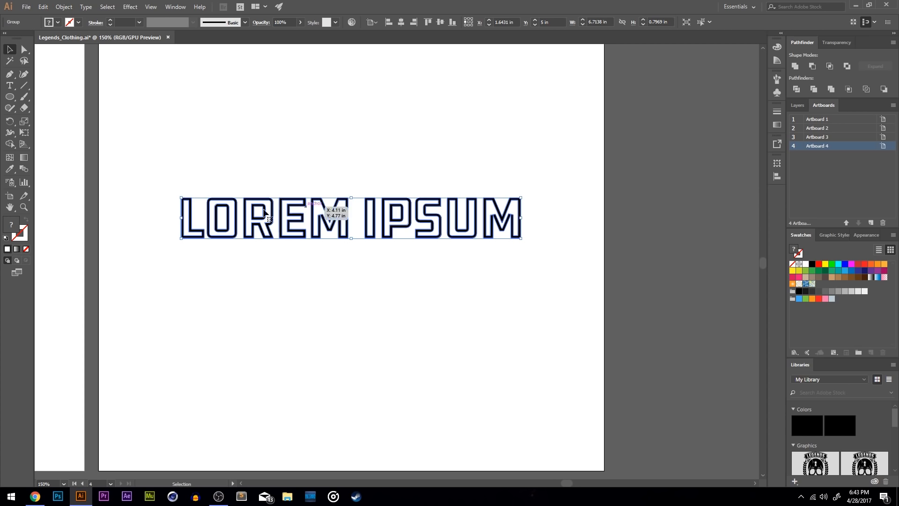
Draw a red rectangle about 8.47 in wide over the upper part of the lettering and select it together with the letters
{"action": "left_click", "coordinate": [9, 96]}
{"action": "left_click", "coordinate": [40, 94]}
{"action": "left_click_drag", "start_coordinate": [147, 152], "coordinate": [576, 225]}
{"action": "key", "text": "v"}
{"action": "key", "text": "ctrl+a"}
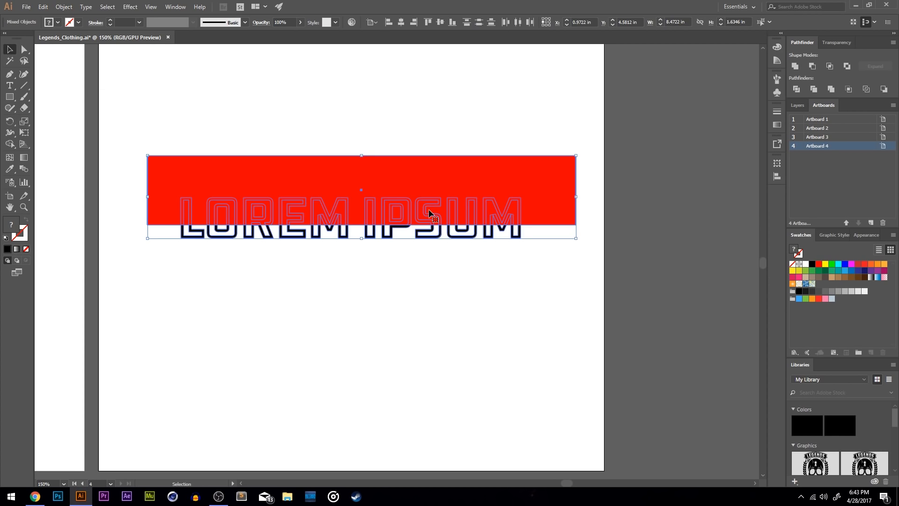
Apply the Pathfinder Trim operation to the rectangle and lettering, and delete the red rectangle
{"action": "left_click", "coordinate": [817, 93]}
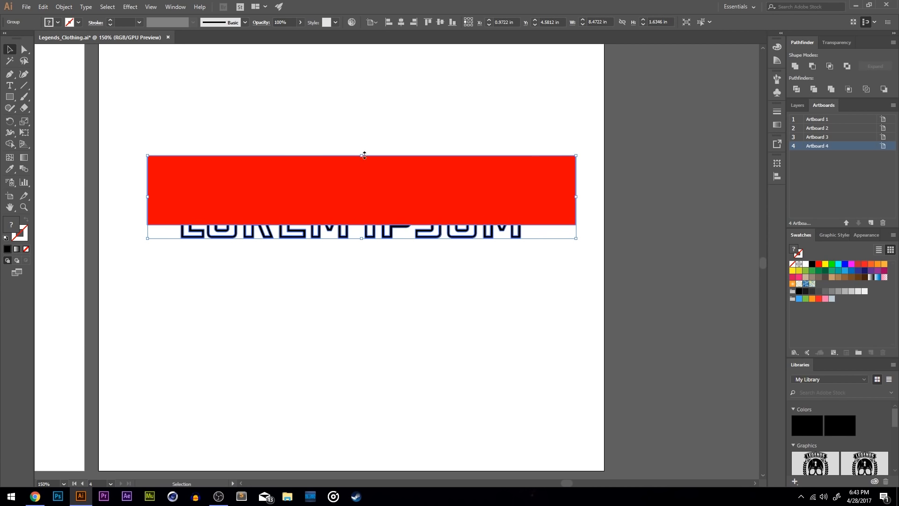
{"action": "left_click", "coordinate": [373, 307]}
{"action": "left_click", "coordinate": [24, 48]}
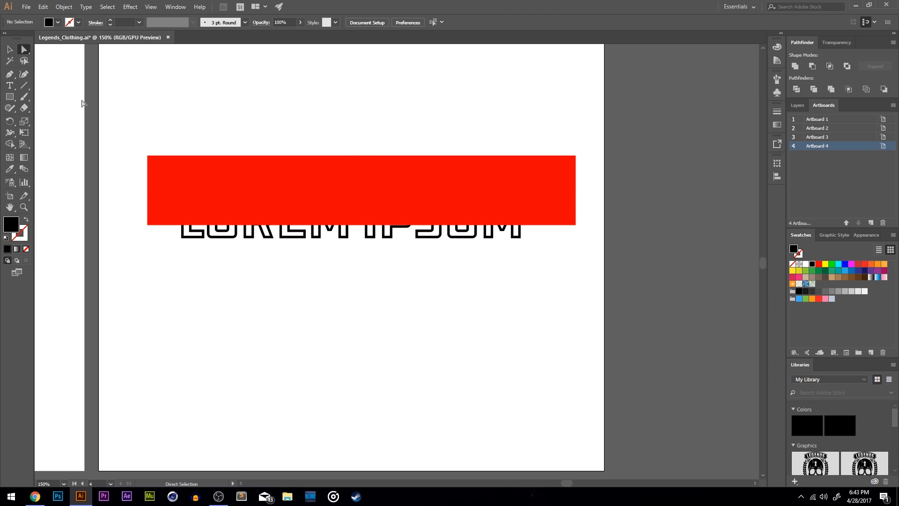
{"action": "left_click", "coordinate": [173, 178]}
{"action": "key", "text": "Delete"}
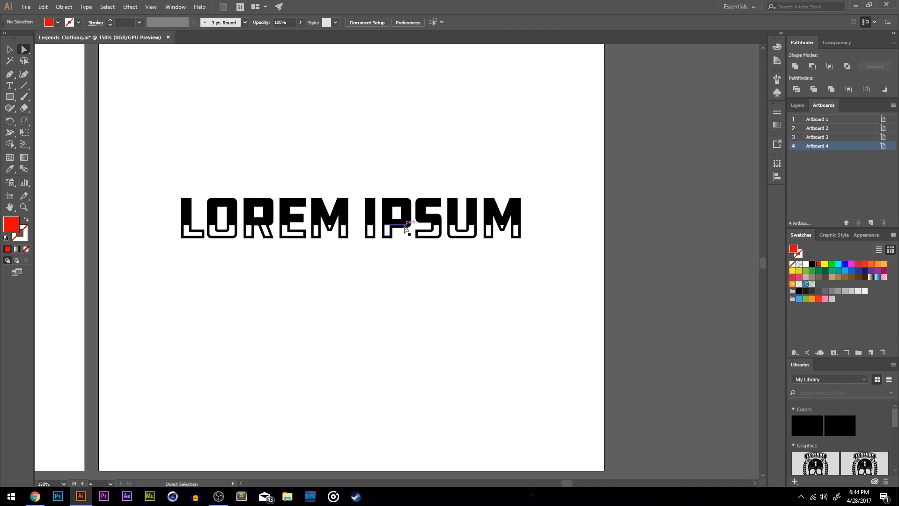
Remove the thin white sliver under the bowl of the letter P from its inset piece
{"action": "left_click", "coordinate": [404, 228]}
{"action": "left_click", "coordinate": [404, 228]}
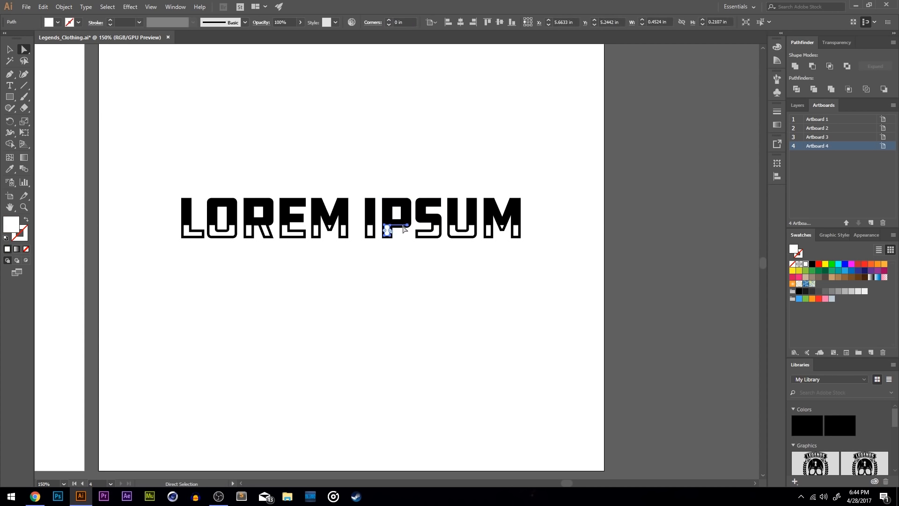
{"action": "left_click", "coordinate": [401, 228]}
{"action": "left_click", "coordinate": [381, 224]}
{"action": "left_click", "coordinate": [408, 253]}
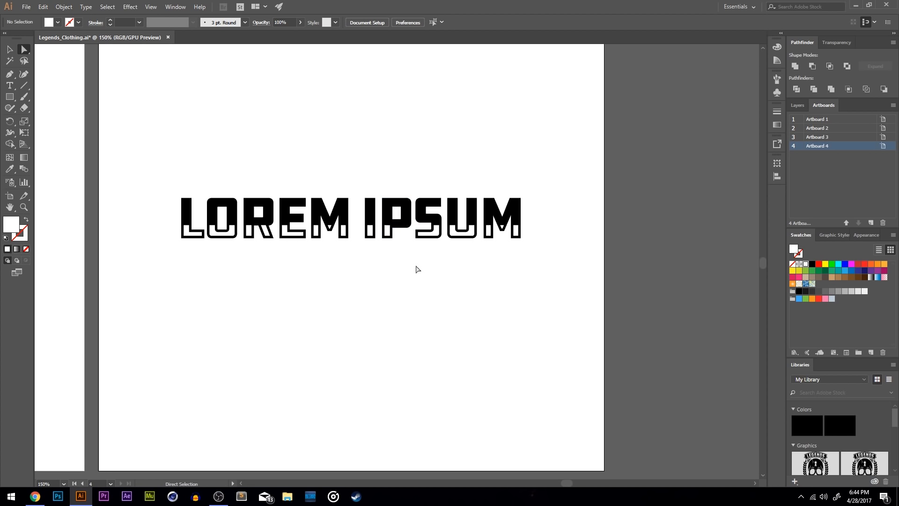
Apply a horizontal Arc warp with a 4% bend to the whole LOREM IPSUM lettering
{"action": "left_click_drag", "start_coordinate": [418, 269], "coordinate": [401, 270]}
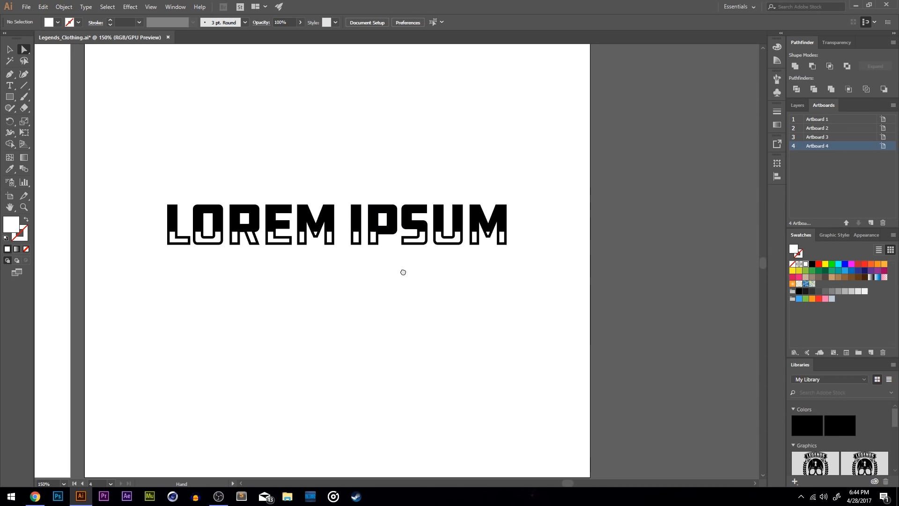
{"action": "left_click", "coordinate": [5, 46]}
{"action": "left_click_drag", "start_coordinate": [161, 174], "coordinate": [547, 259]}
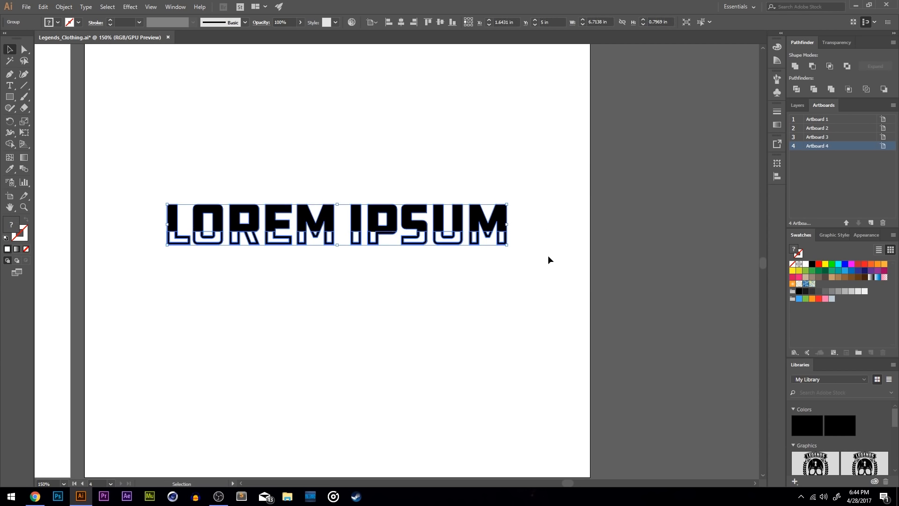
{"action": "left_click", "coordinate": [470, 281]}
{"action": "left_click", "coordinate": [500, 218]}
{"action": "left_click", "coordinate": [130, 6]}
{"action": "mouse_move", "coordinate": [146, 128]}
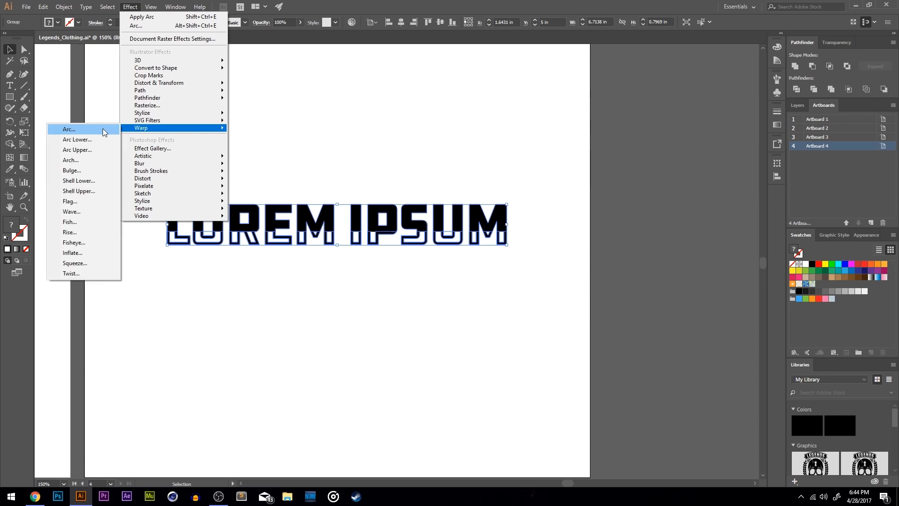
{"action": "left_click", "coordinate": [105, 128]}
{"action": "left_click_drag", "start_coordinate": [521, 347], "coordinate": [512, 347]}
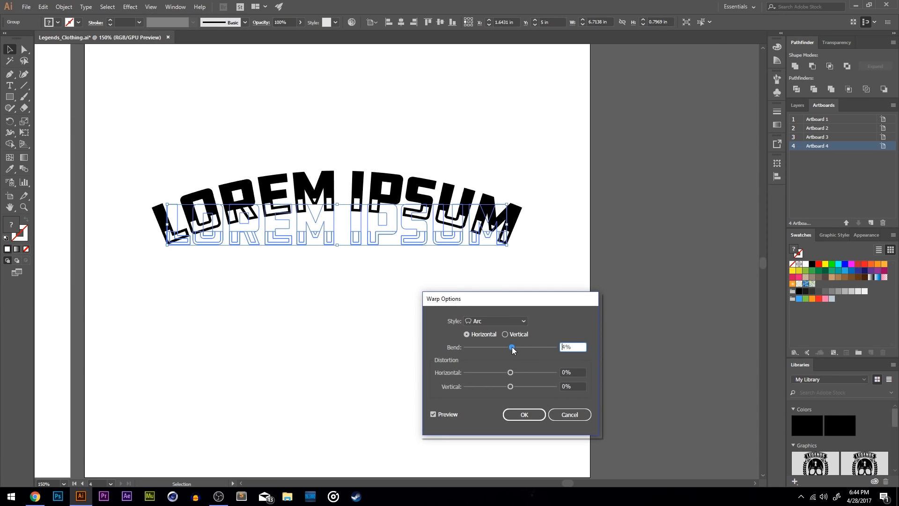
{"action": "key", "text": "Return"}
{"action": "left_click", "coordinate": [470, 286]}
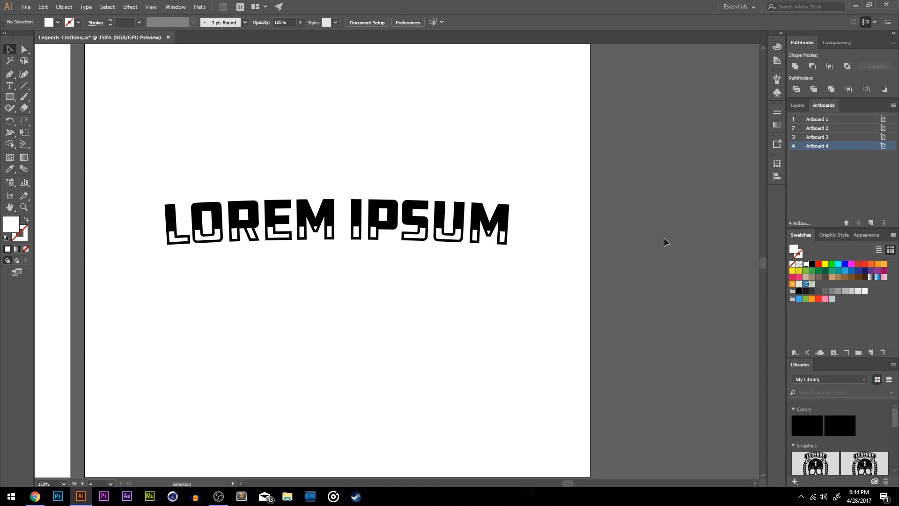
{"action": "key", "text": "space"}
{"action": "left_click_drag", "start_coordinate": [94, 317], "coordinate": [401, 315]}
{"action": "left_click_drag", "start_coordinate": [215, 236], "coordinate": [590, 302]}
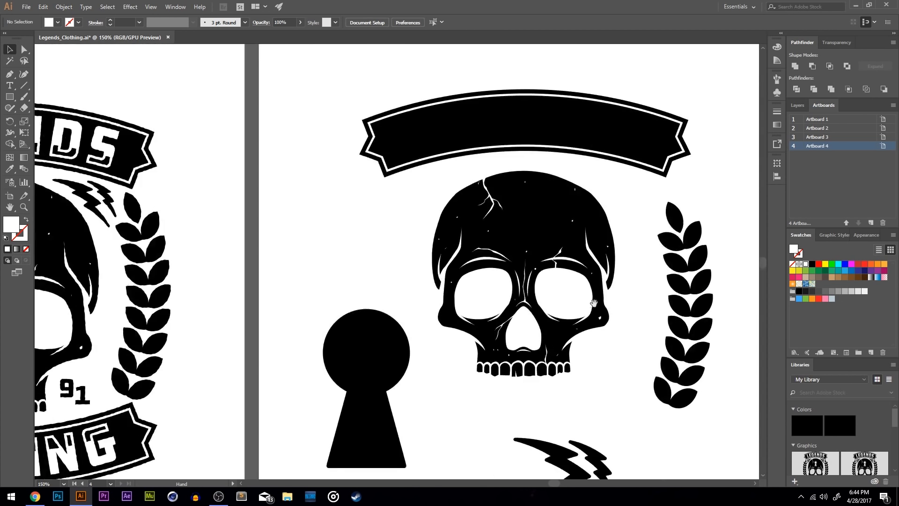